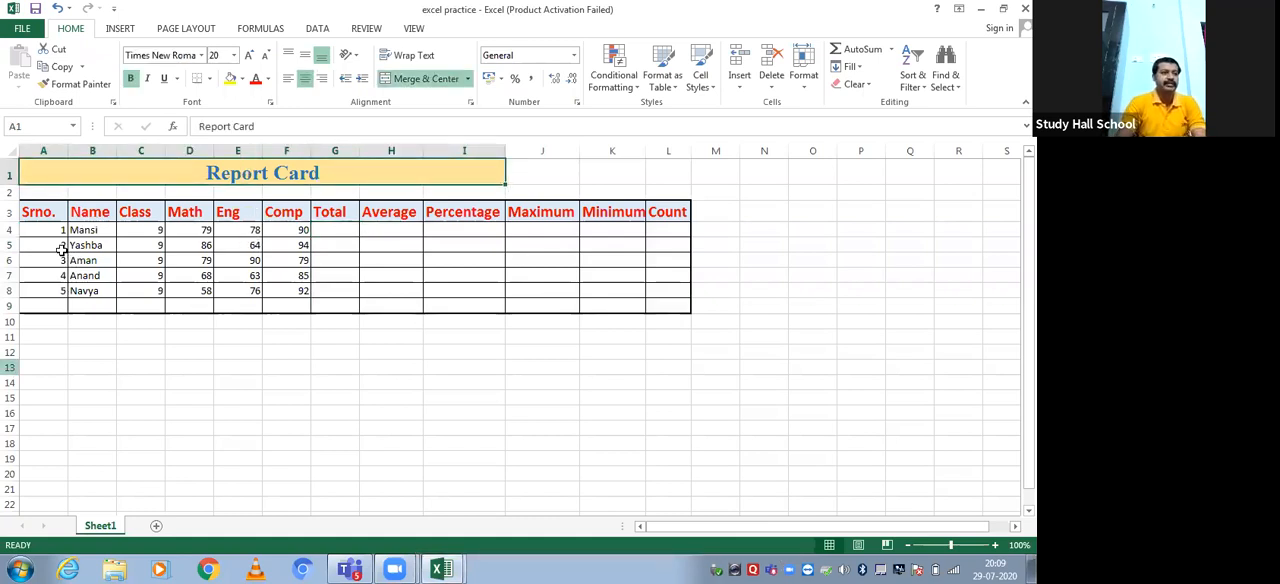
# Examine the report card's headings in row 3 and the students' names, classes and subject marks in rows 4 to 8
pyautogui.click(50, 208)
pyautogui.click(78, 208)
pyautogui.click(128, 212)
pyautogui.click(168, 214)
pyautogui.click(228, 214)
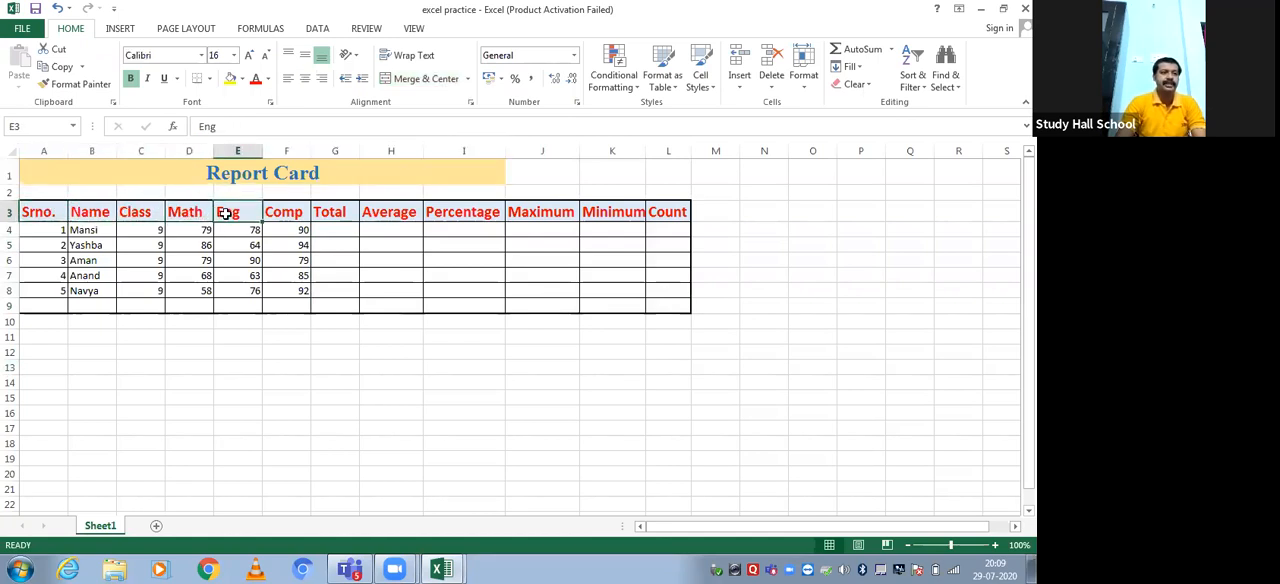
pyautogui.click(290, 218)
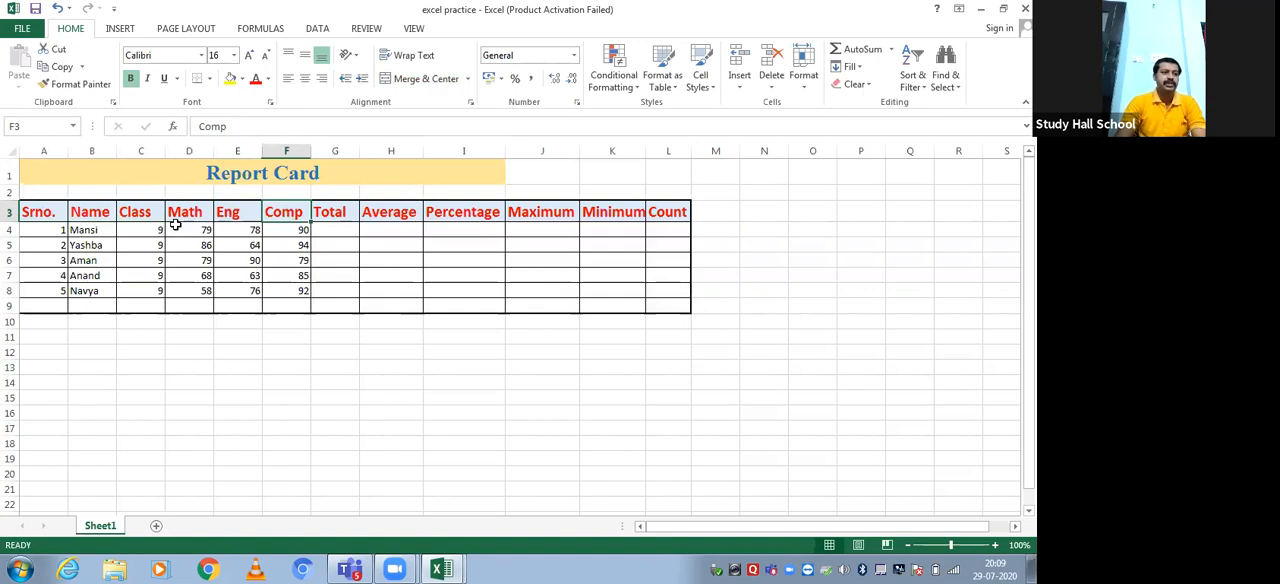
pyautogui.moveTo(180, 212); pyautogui.dragTo(274, 224)
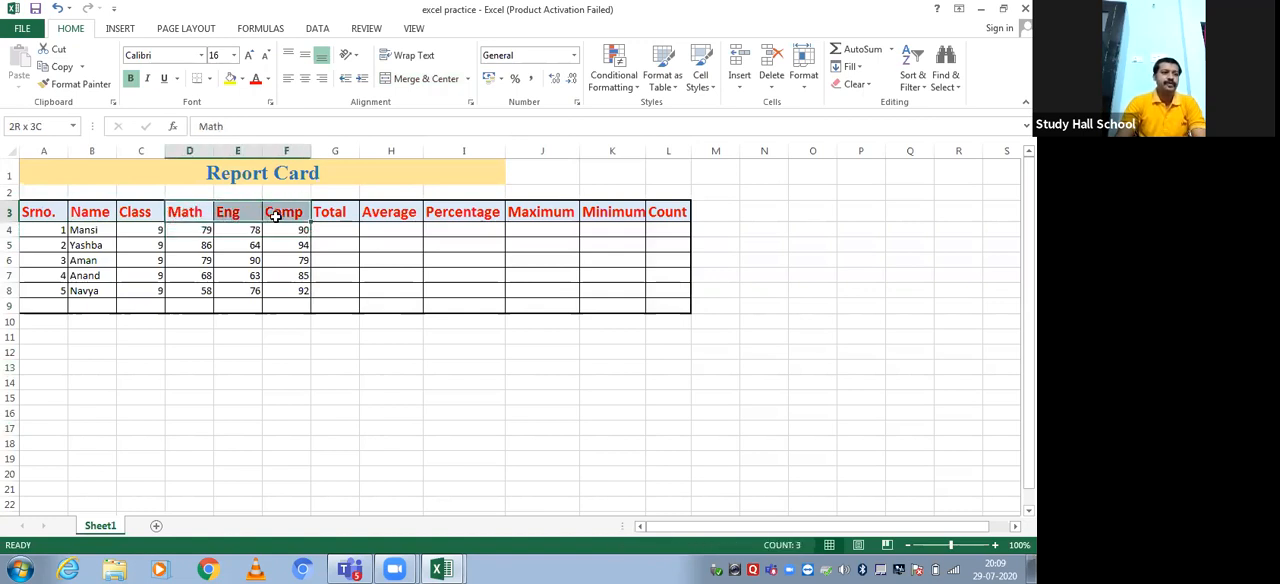
pyautogui.moveTo(92, 230); pyautogui.dragTo(97, 286)
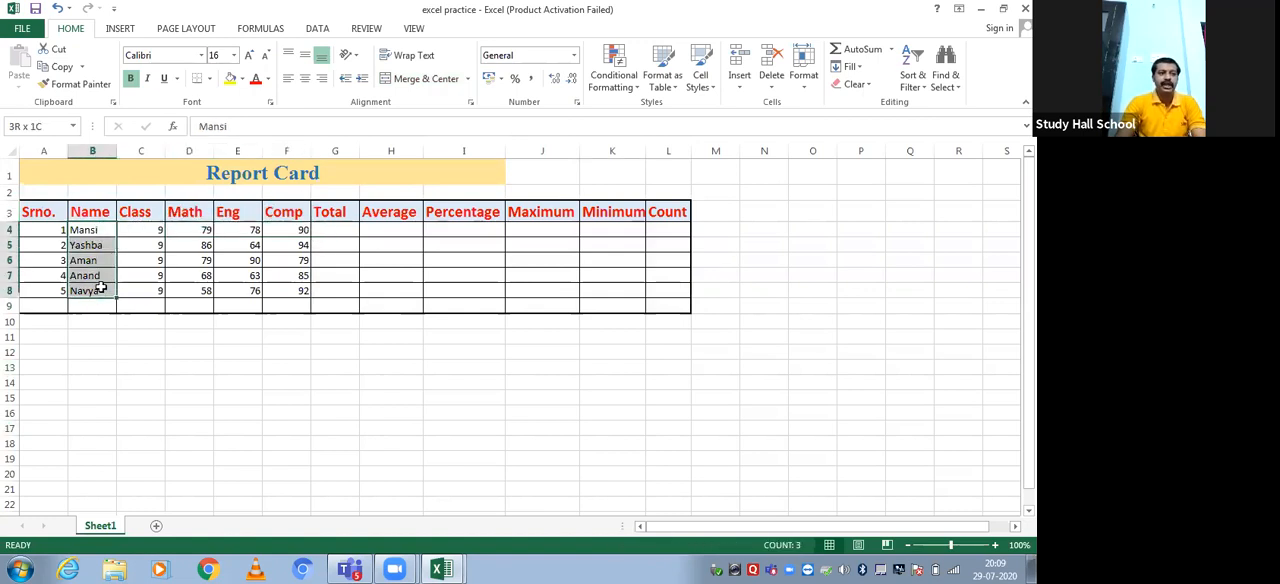
pyautogui.moveTo(134, 229); pyautogui.dragTo(148, 287)
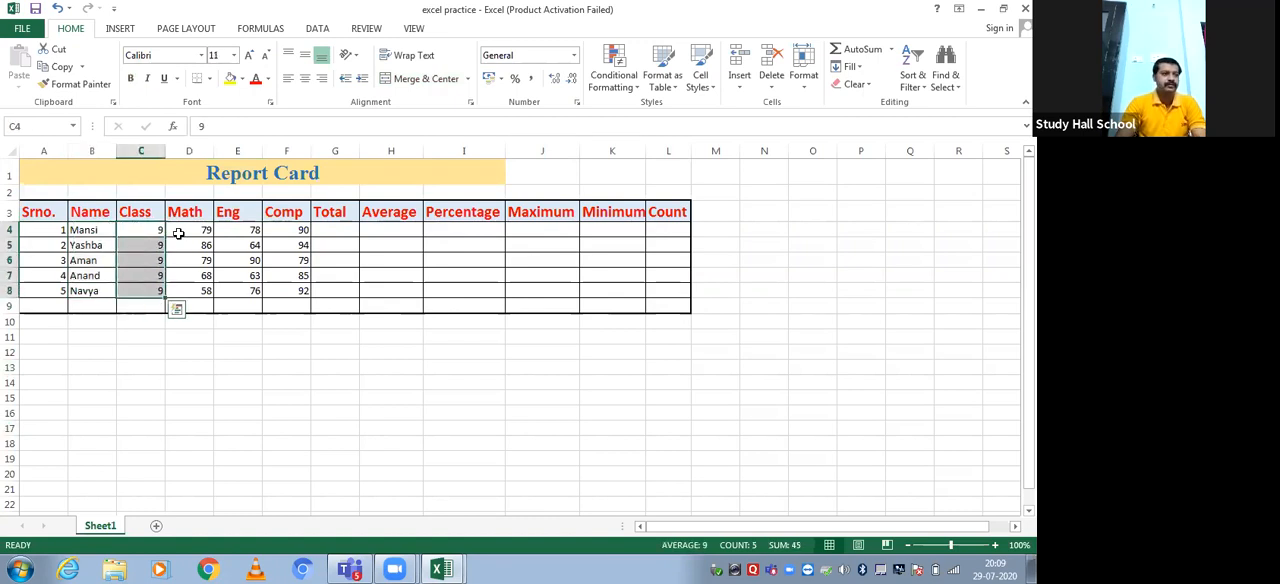
pyautogui.moveTo(178, 233); pyautogui.dragTo(190, 287)
pyautogui.moveTo(229, 229); pyautogui.dragTo(257, 286)
pyautogui.moveTo(284, 228); pyautogui.dragTo(288, 290)
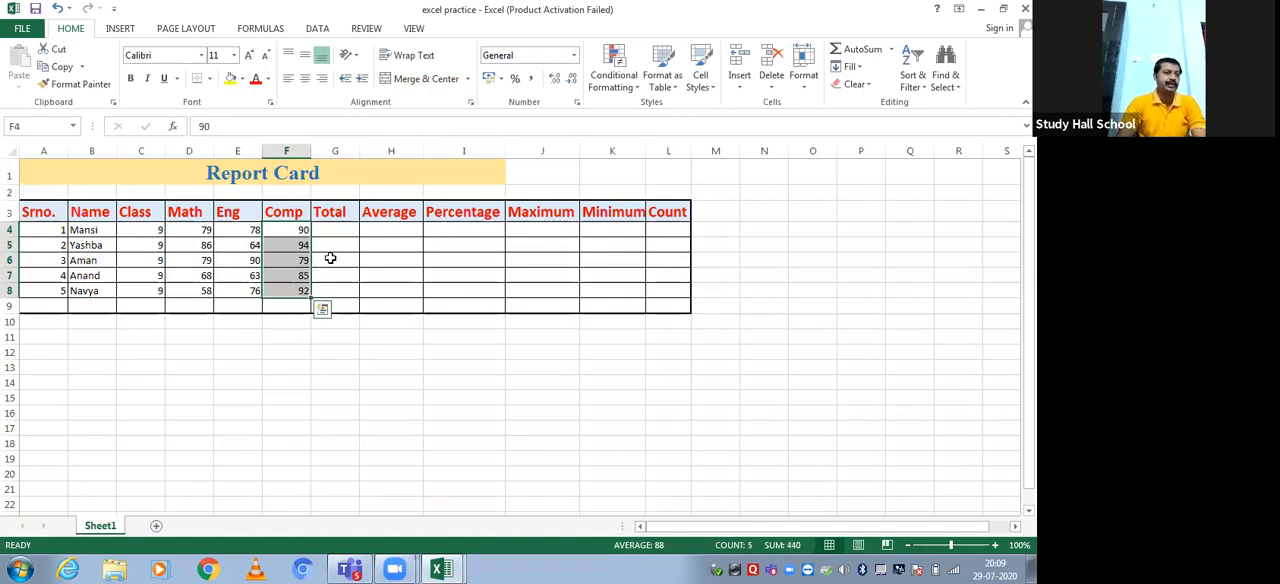
pyautogui.click(330, 258)
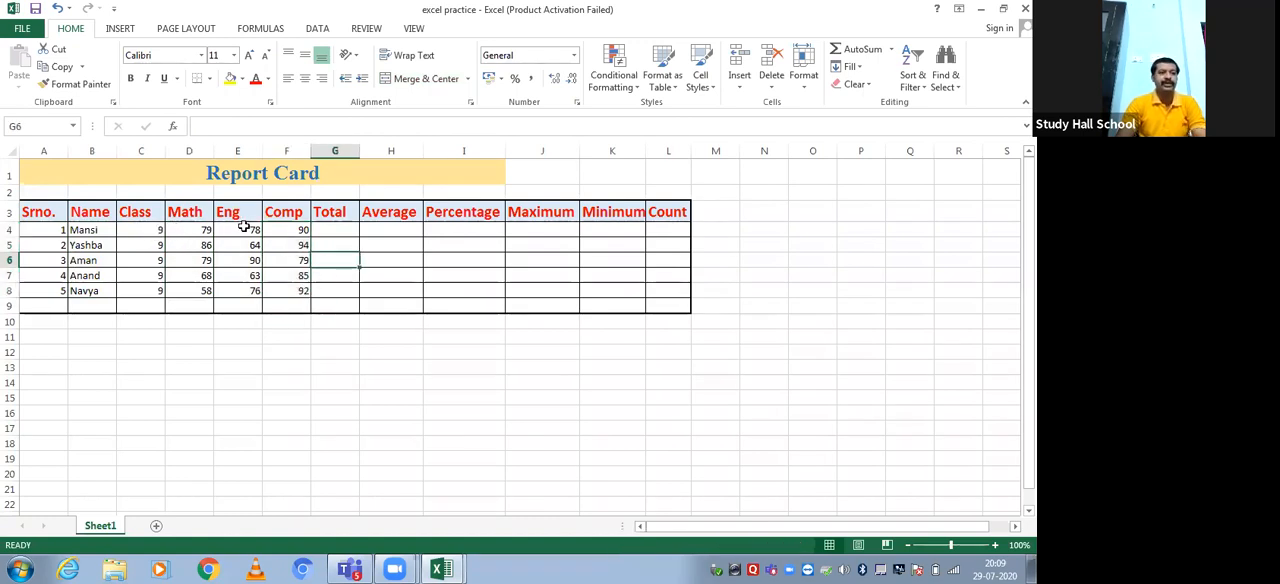
# Examine the first student's Math, Eng and Comp marks in D4:F4 and the Total cell G4 beside them
pyautogui.click(330, 229)
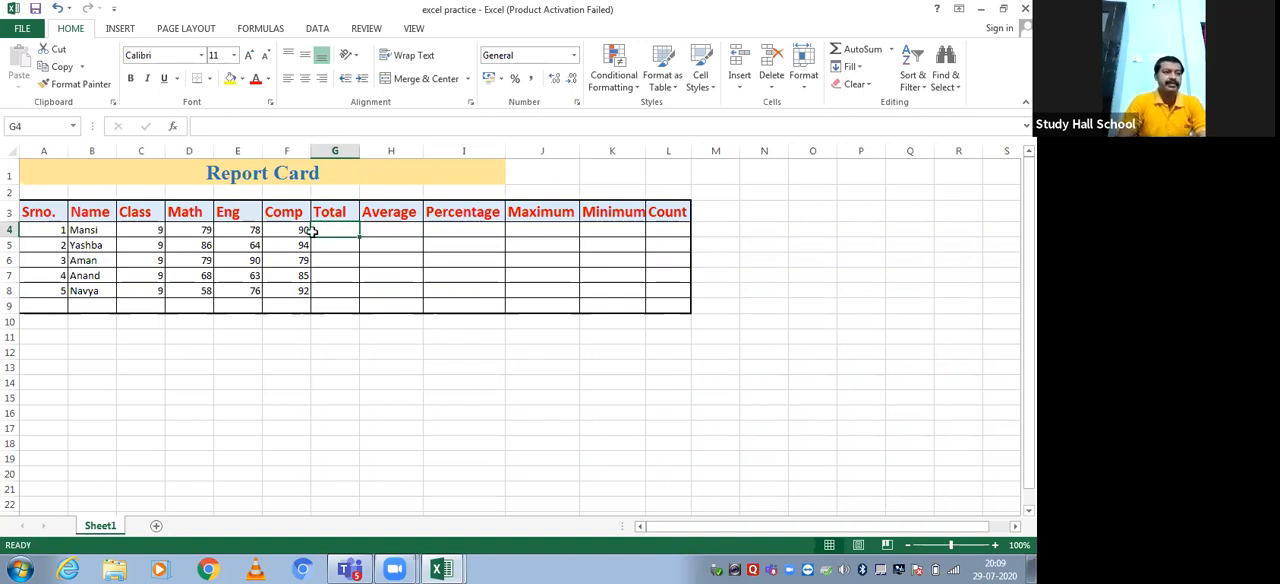
pyautogui.click(199, 232)
pyautogui.moveTo(199, 232); pyautogui.dragTo(295, 229)
pyautogui.click(346, 233)
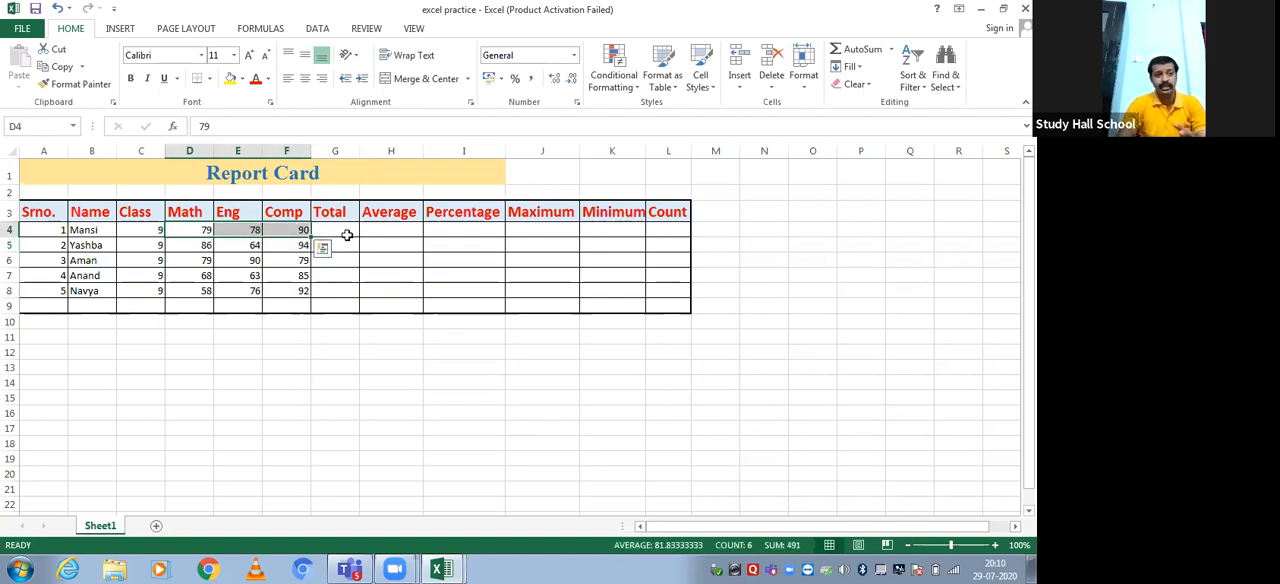
pyautogui.press('Left')
pyautogui.press('Left')
pyautogui.press('Left')
pyautogui.press('Left')
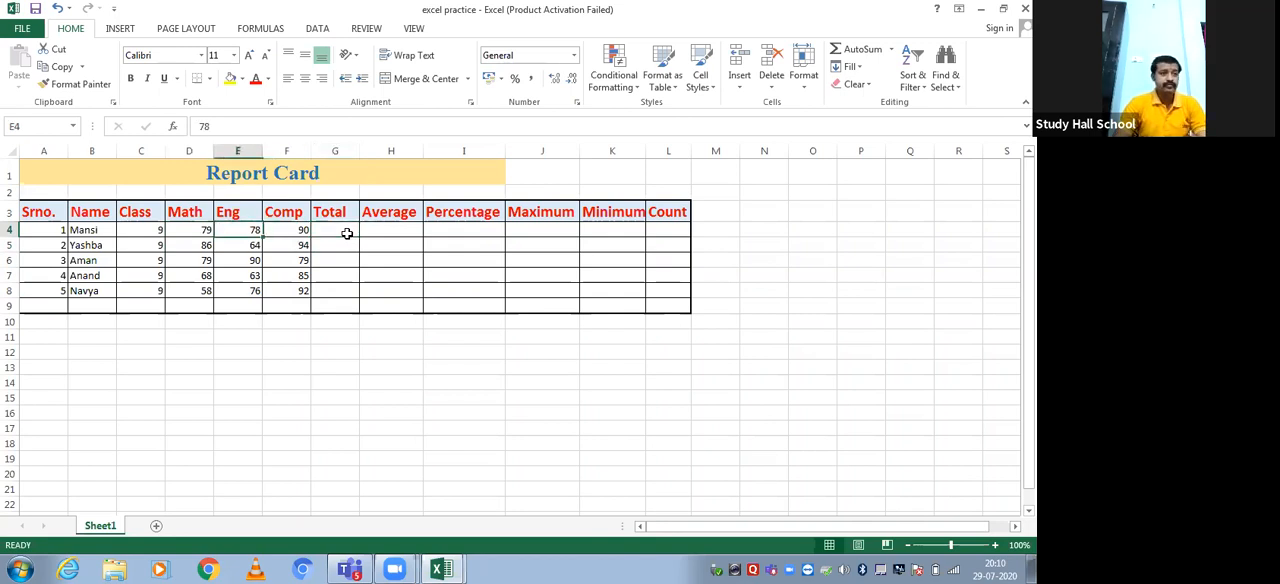
pyautogui.press('Right')
pyautogui.press('Right')
pyautogui.press('Right')
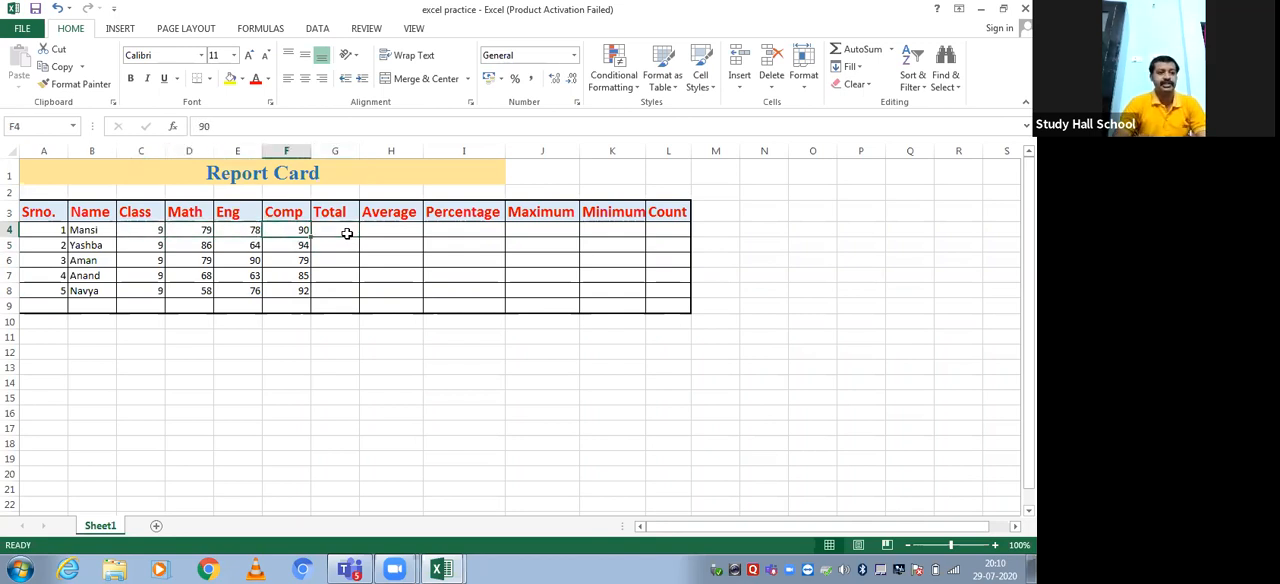
pyautogui.press('Right')
pyautogui.press('Left')
pyautogui.press('Left')
pyautogui.press('Left')
pyautogui.press('Left')
pyautogui.press('Left')
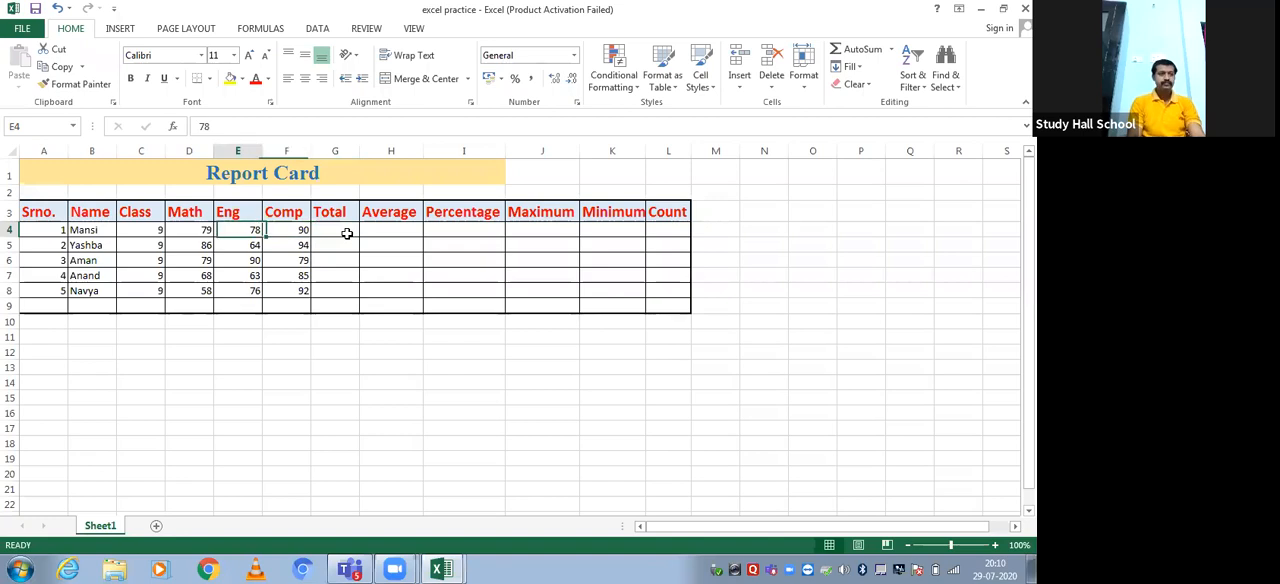
pyautogui.press('Right')
pyautogui.press('Right')
pyautogui.press('Right')
pyautogui.press('Right')
pyautogui.press('Left')
pyautogui.press('Left')
pyautogui.press('Left')
pyautogui.press('Left')
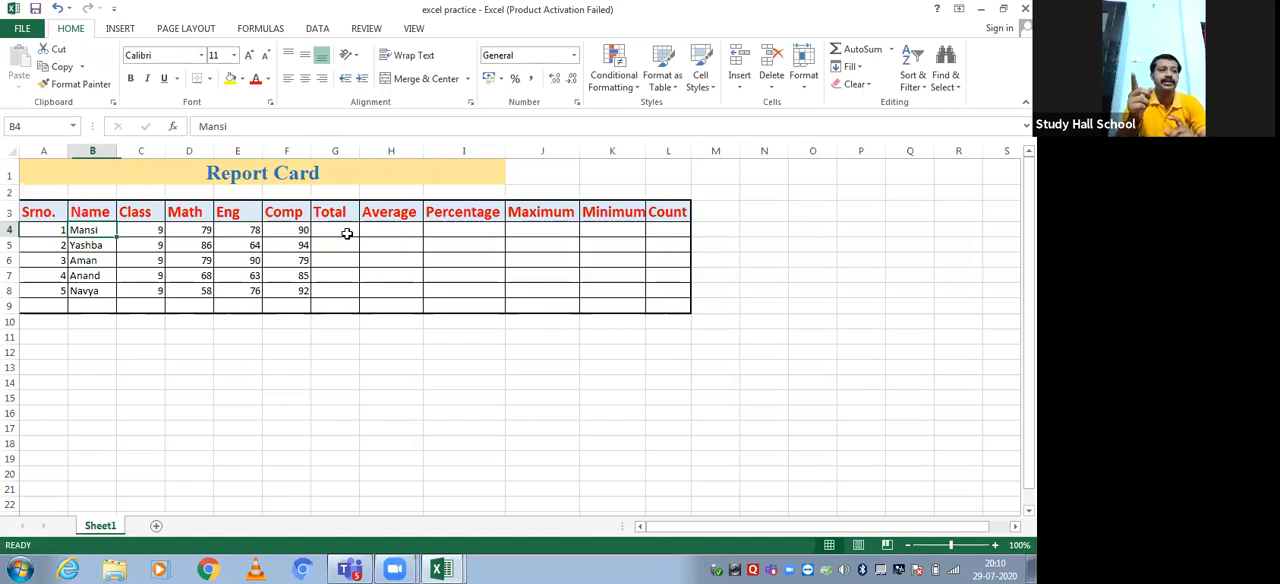
pyautogui.press('Up')
pyautogui.press('Right')
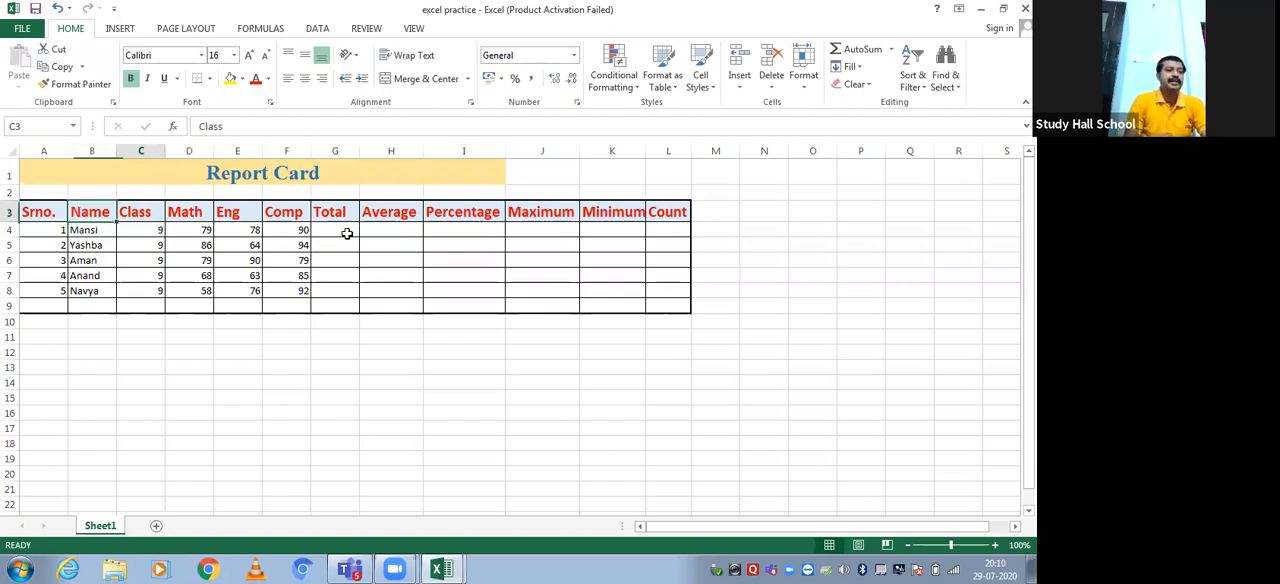
pyautogui.press('Right')
pyautogui.press('Down')
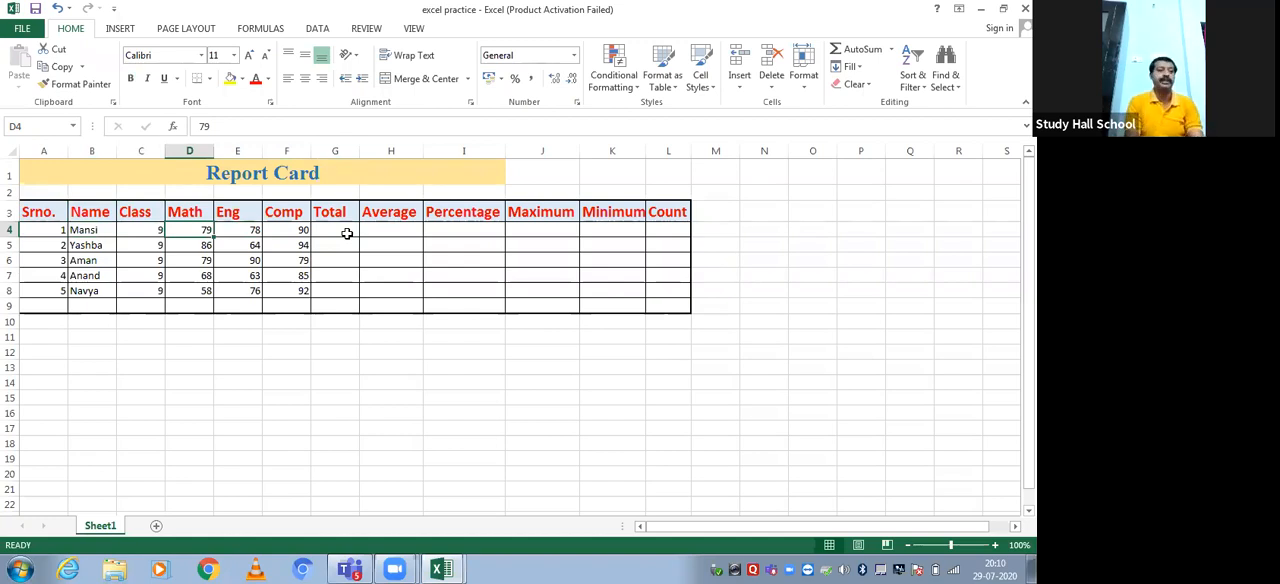
pyautogui.press('Right')
pyautogui.press('Right')
pyautogui.press('Right')
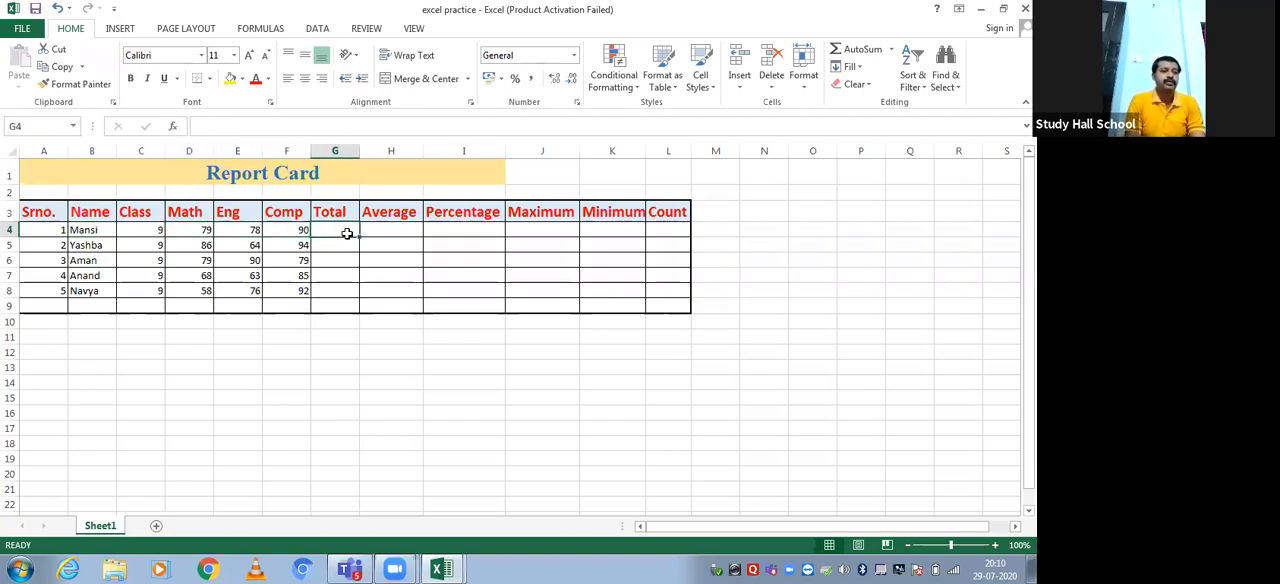
pyautogui.press('Left')
pyautogui.press('Left')
pyautogui.press('Left')
pyautogui.press('Left')
pyautogui.press('Left')
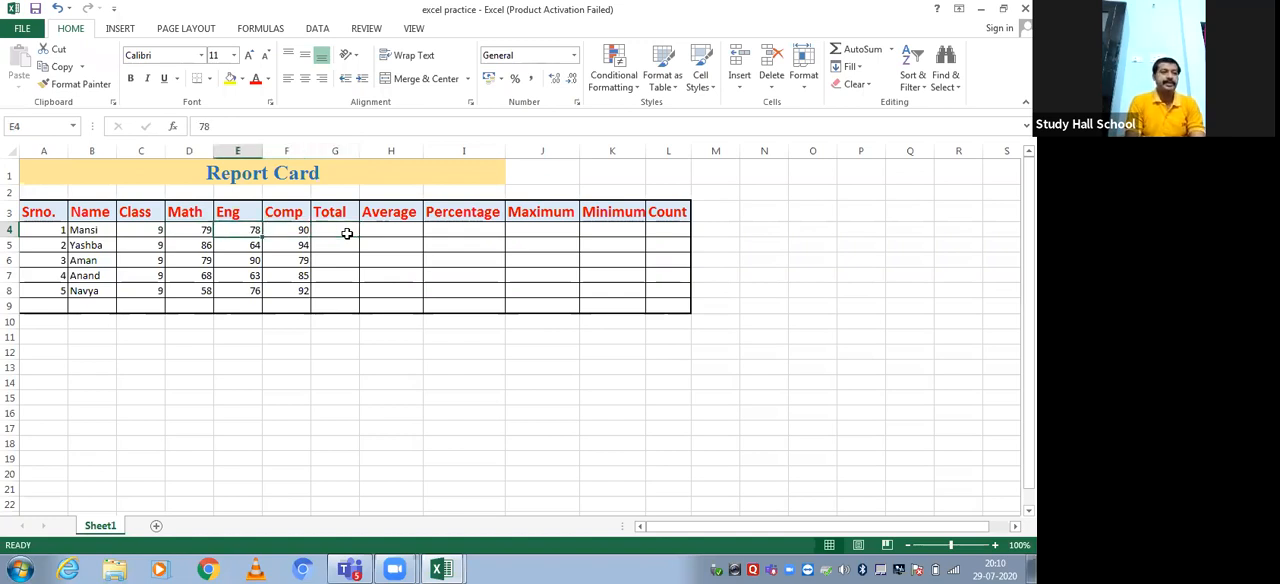
# Enter the formula =D4+E4+F4 in Total cell G4 and check the three marks it adds
pyautogui.press('Right')
pyautogui.press('Right')
pyautogui.press('Right')
pyautogui.press('Right')
pyautogui.press('Right')
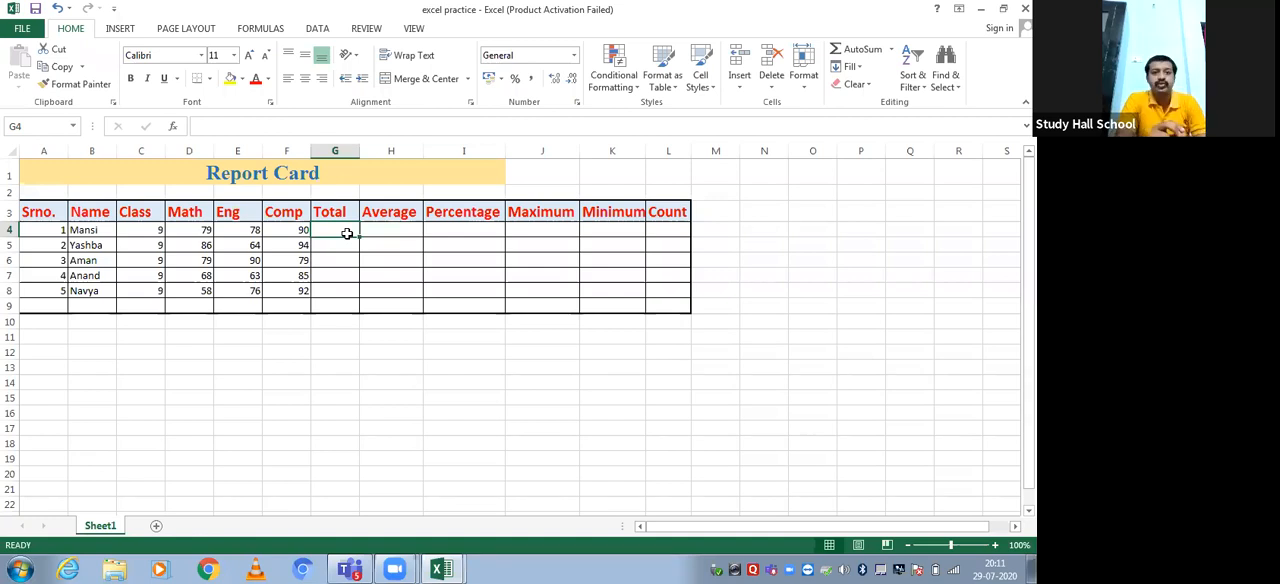
pyautogui.write('=')
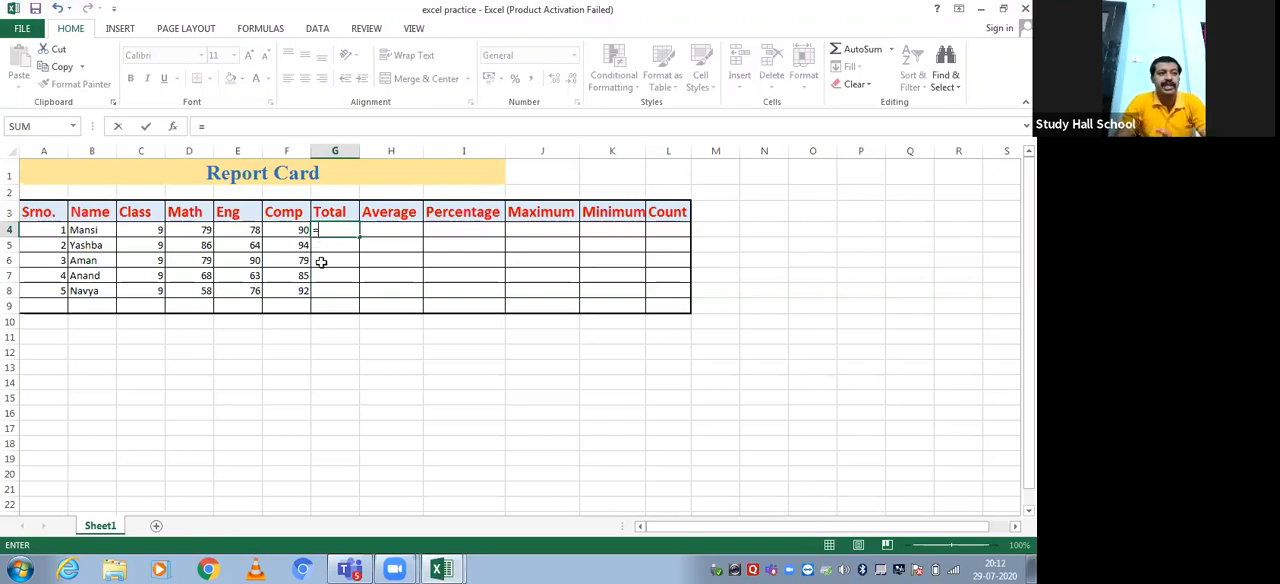
pyautogui.click(201, 229)
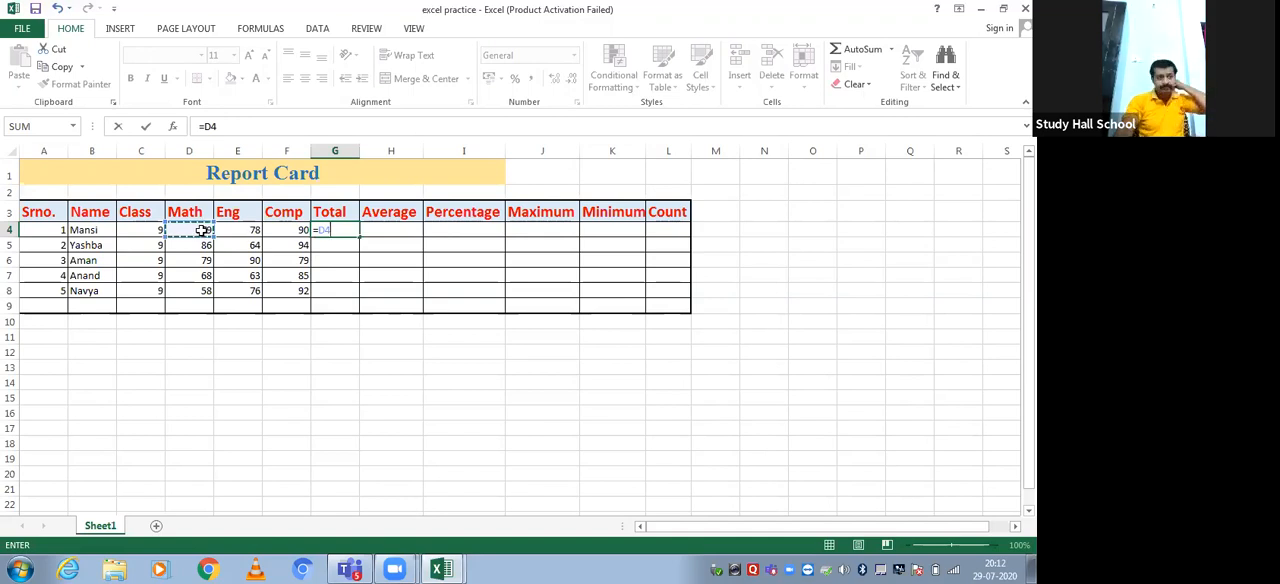
pyautogui.write('+')
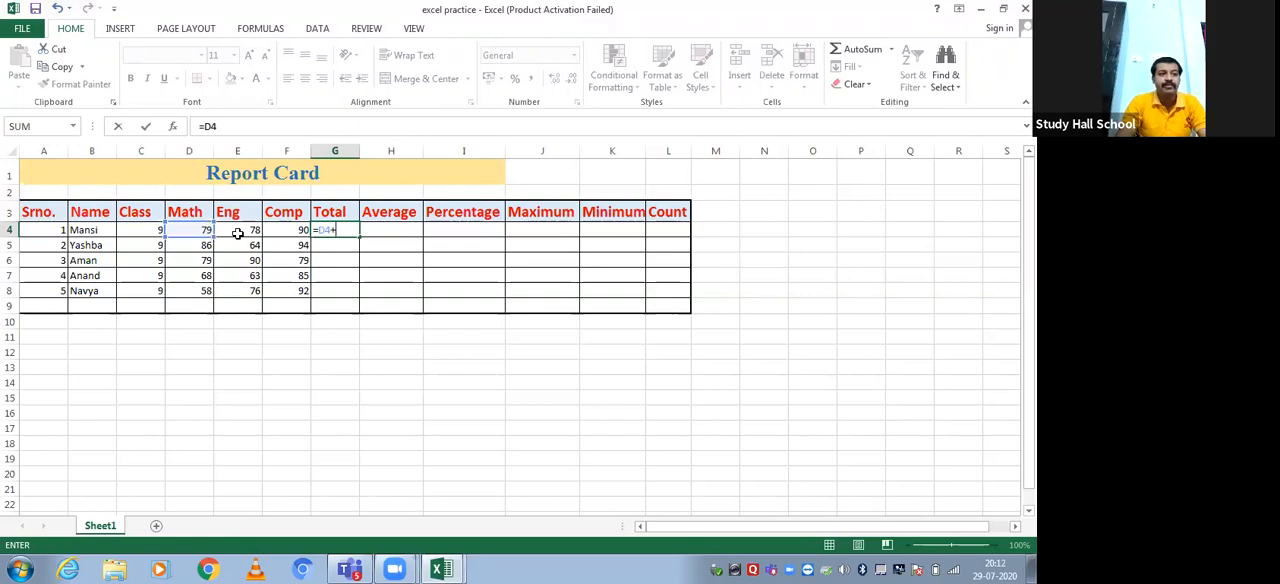
pyautogui.click(239, 236)
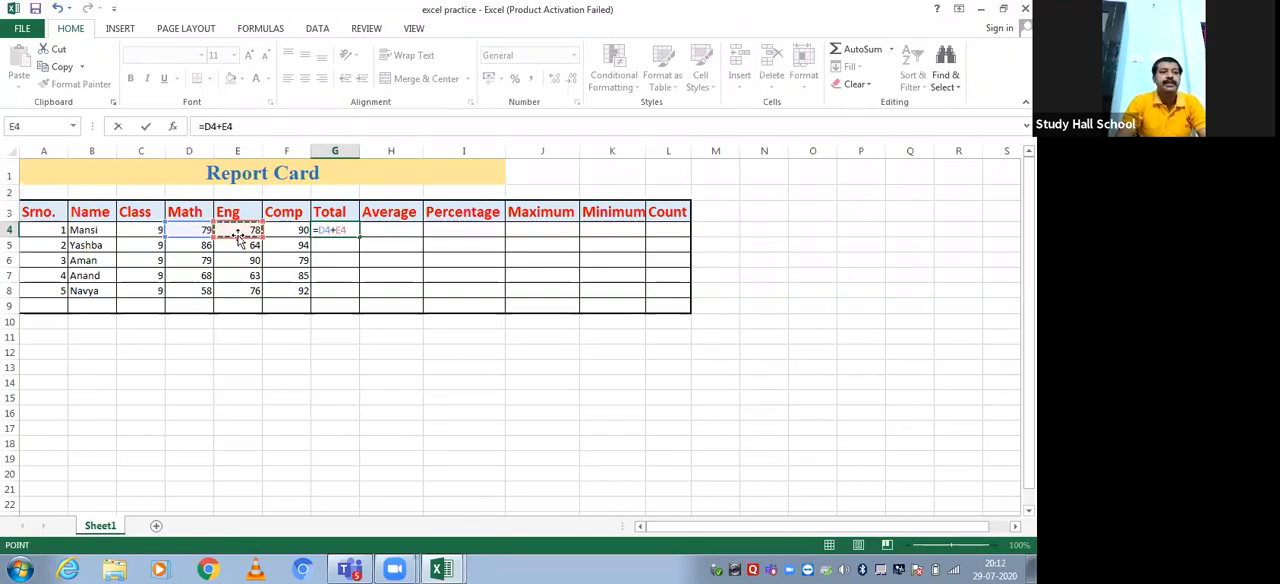
pyautogui.write('+')
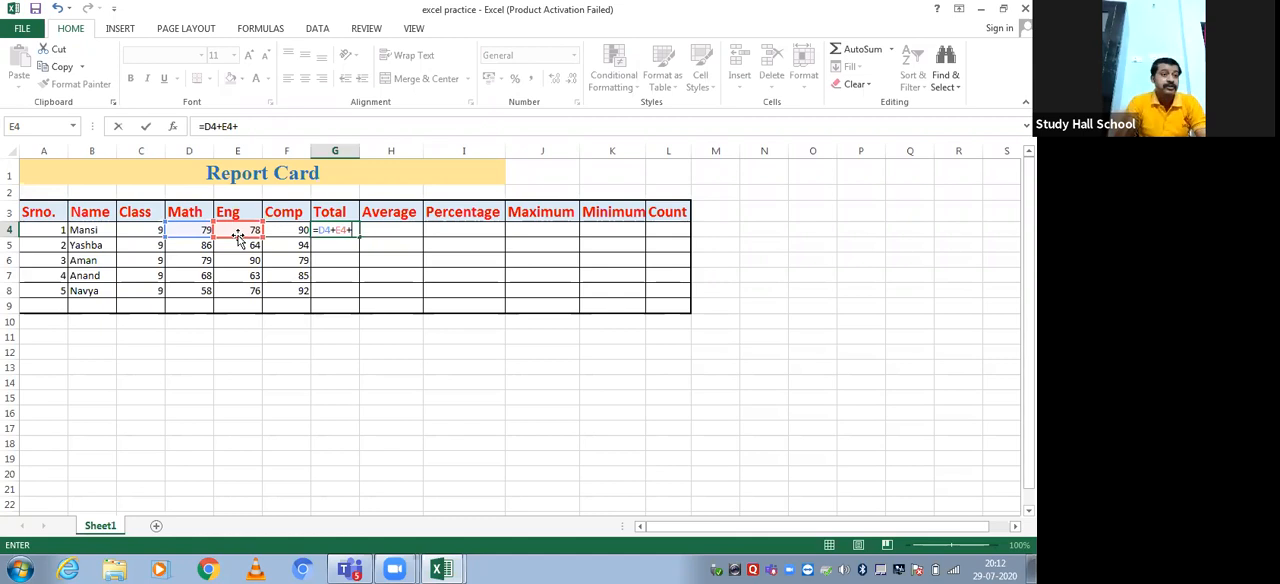
pyautogui.click(278, 228)
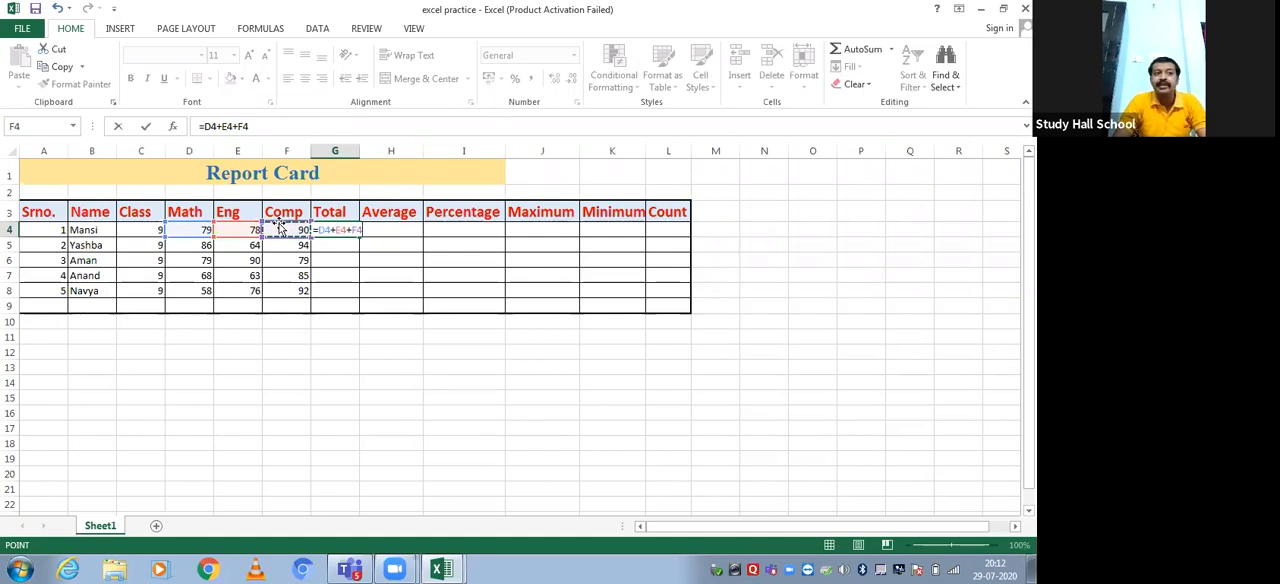
pyautogui.press('Return')
pyautogui.press('Up')
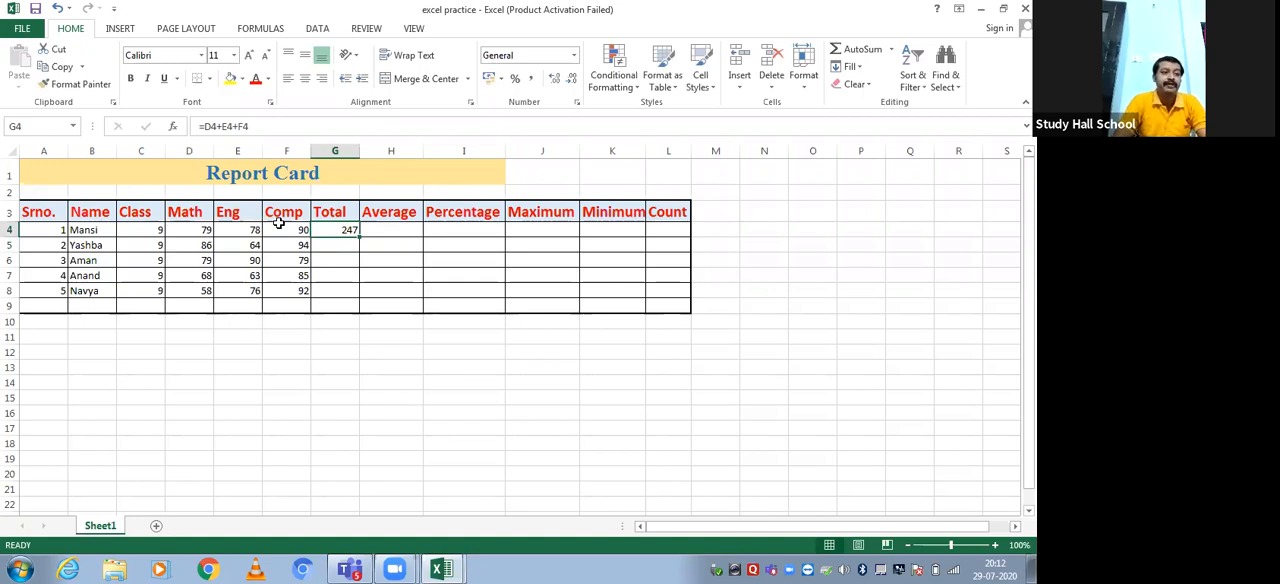
pyautogui.click(198, 229)
pyautogui.click(237, 229)
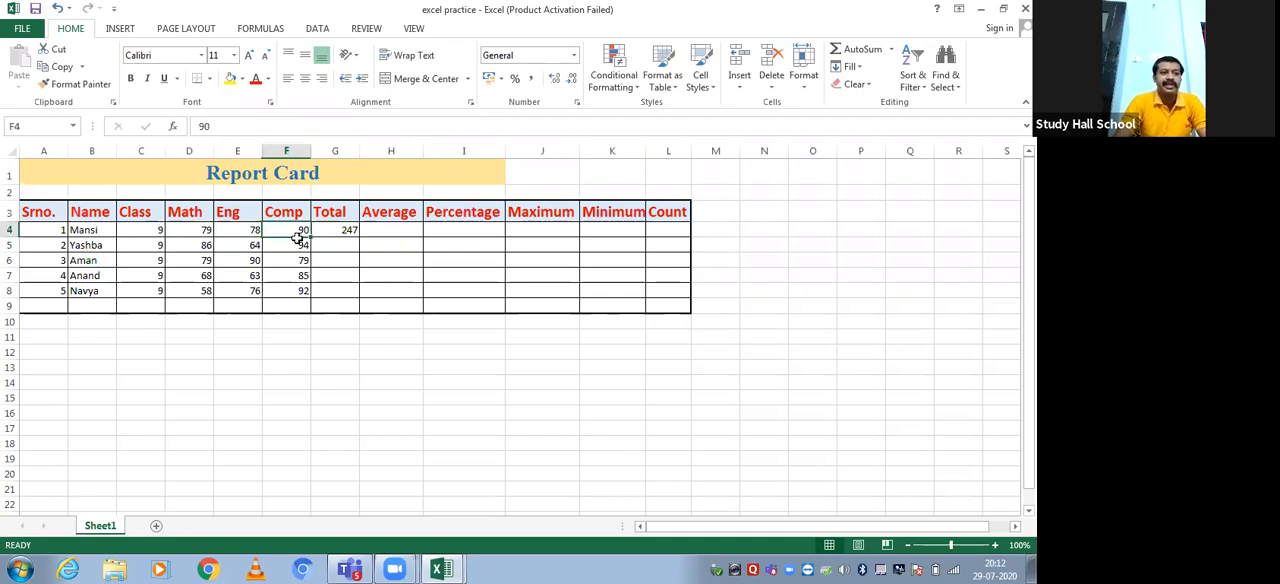
pyautogui.click(335, 227)
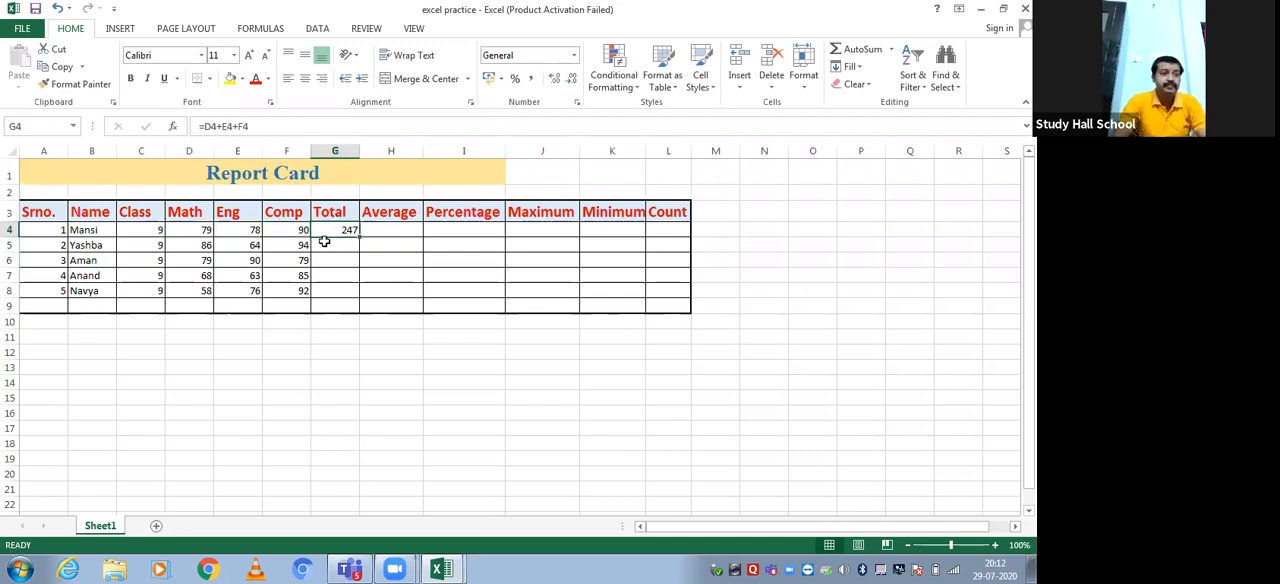
# Enter d5+e5+f5 without an equals sign in the second student's Total cell G5, checking each mark's cell reference
pyautogui.click(328, 245)
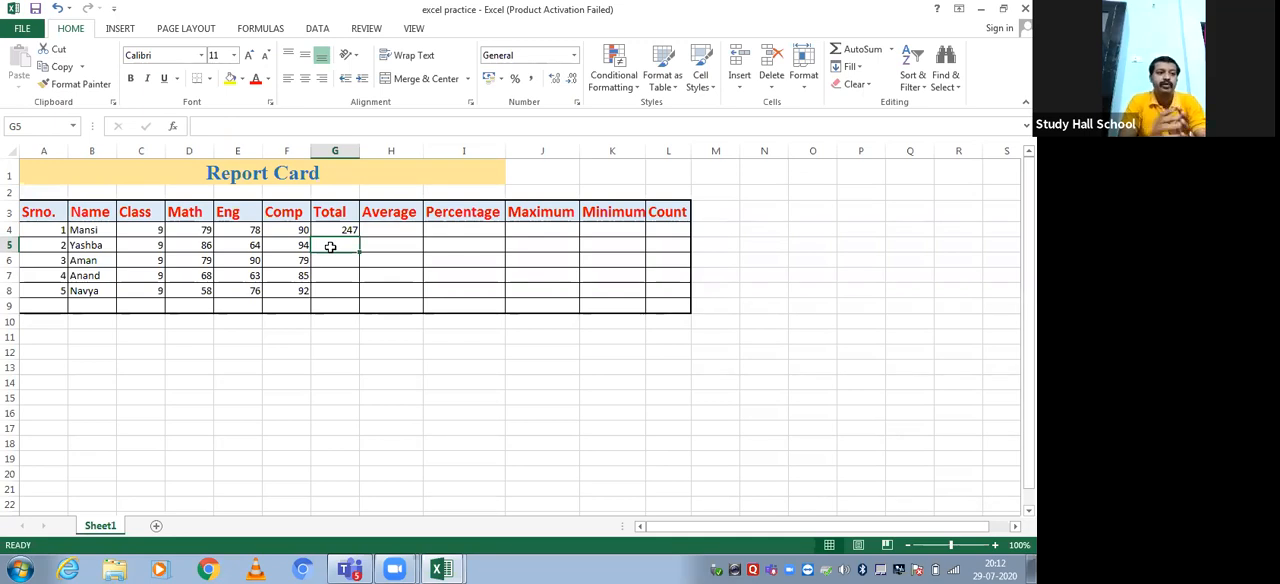
pyautogui.click(192, 245)
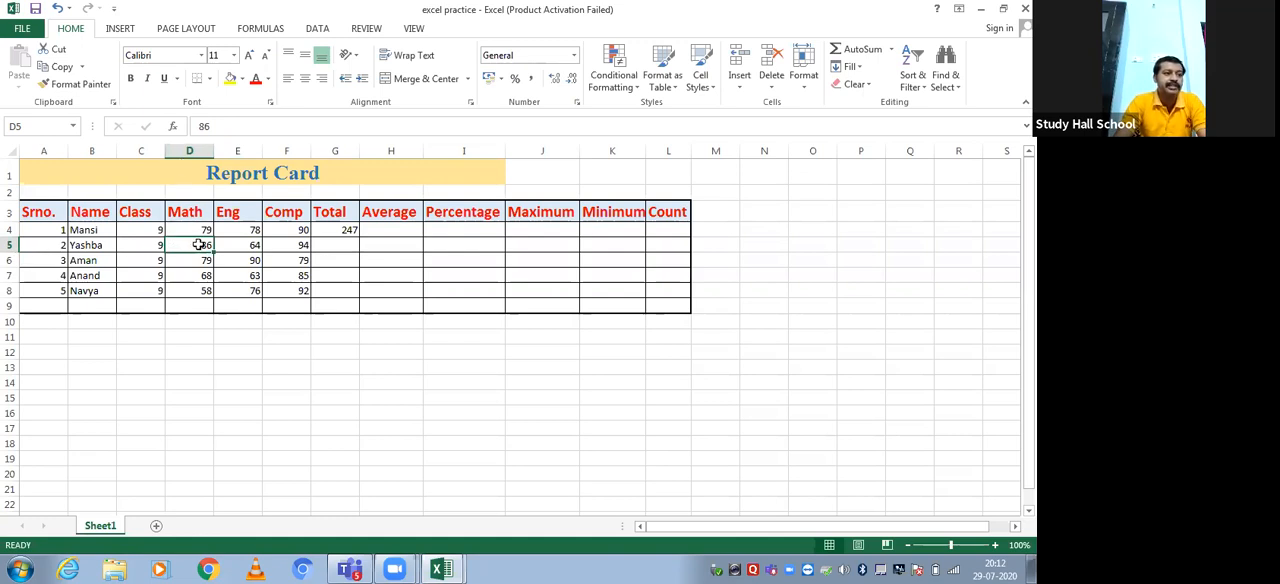
pyautogui.click(348, 242)
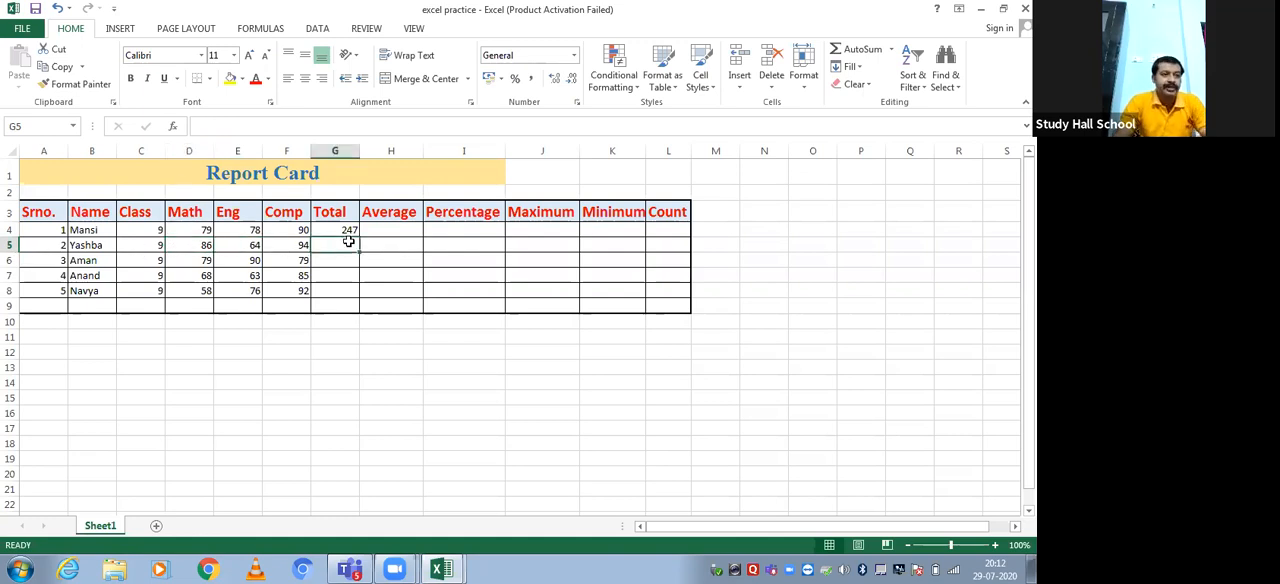
pyautogui.write('d')
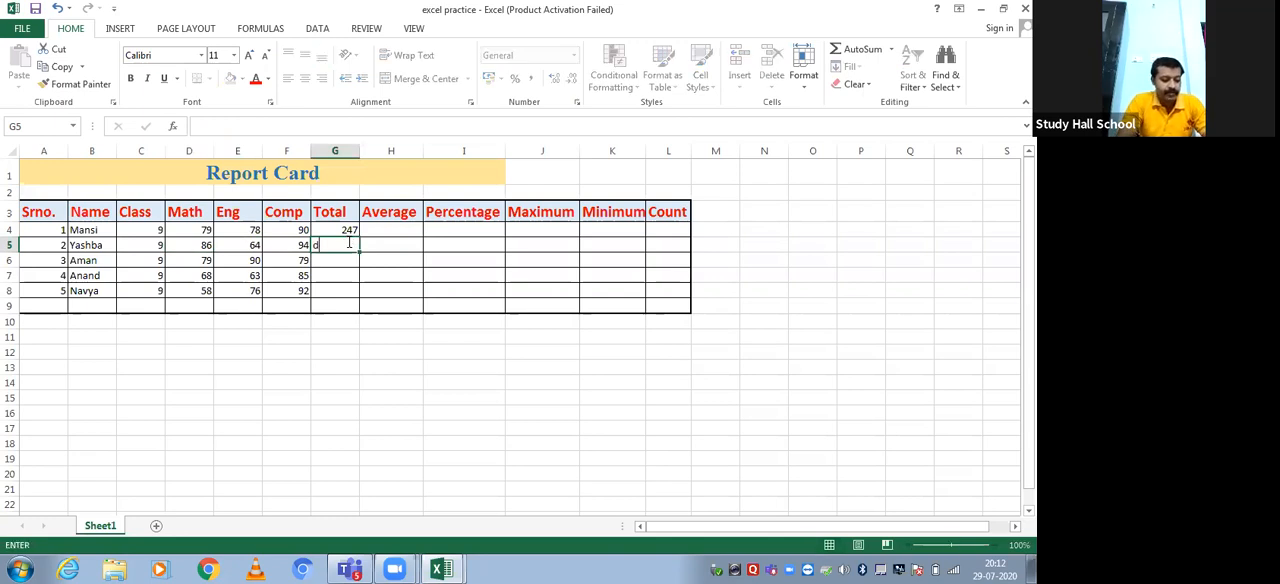
pyautogui.write('5+')
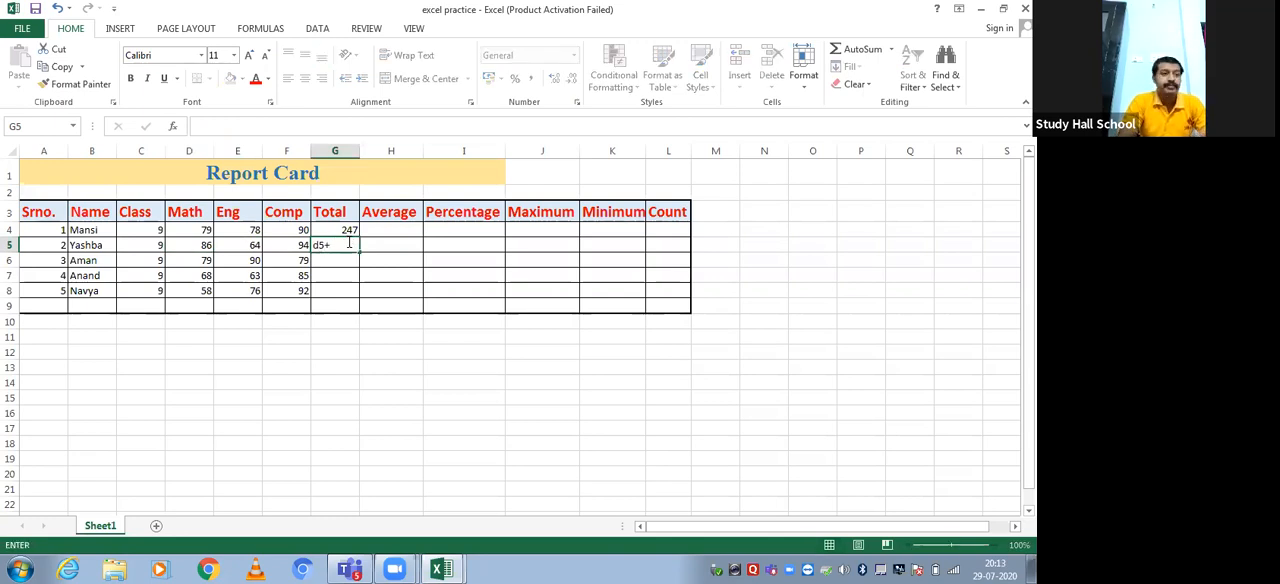
pyautogui.click(239, 245)
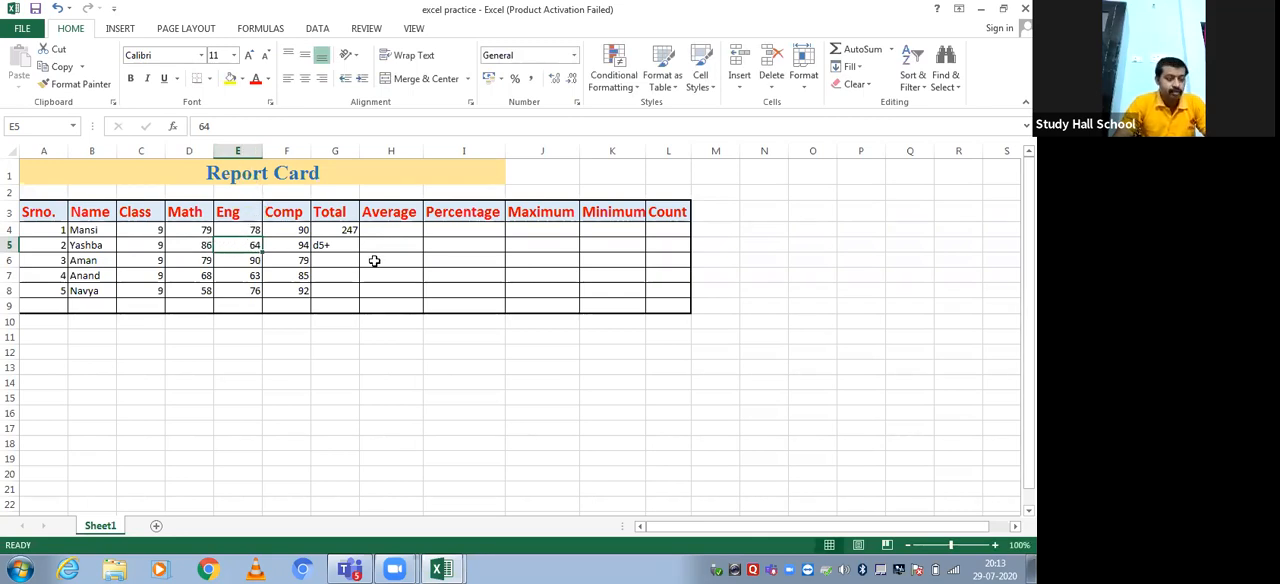
pyautogui.click(338, 248)
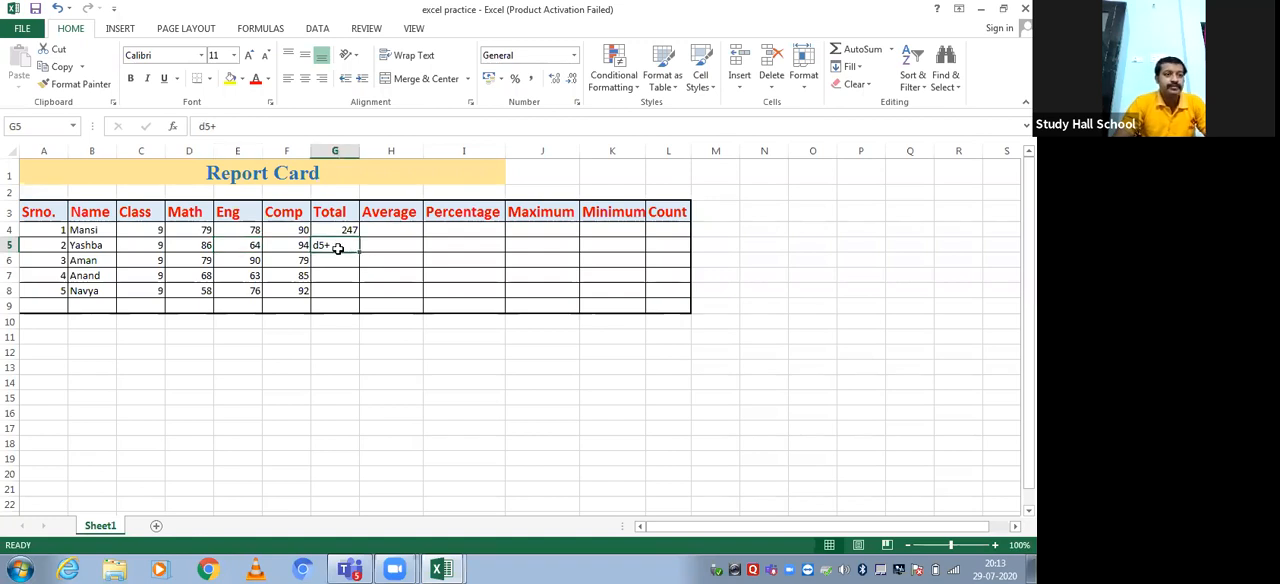
pyautogui.write('e5+')
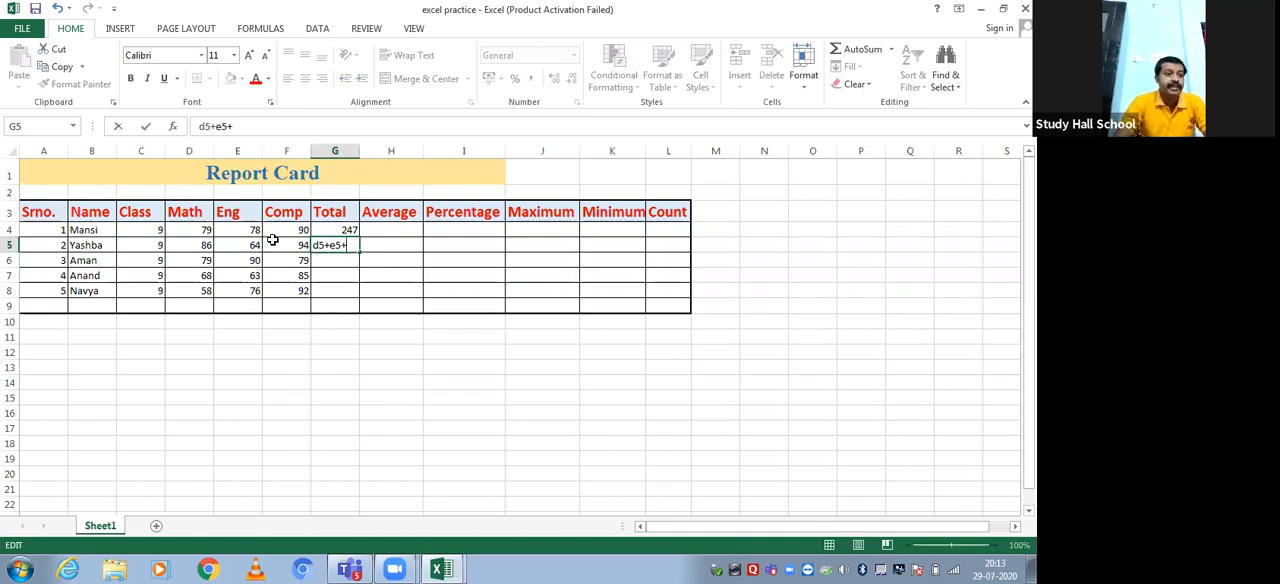
pyautogui.click(282, 245)
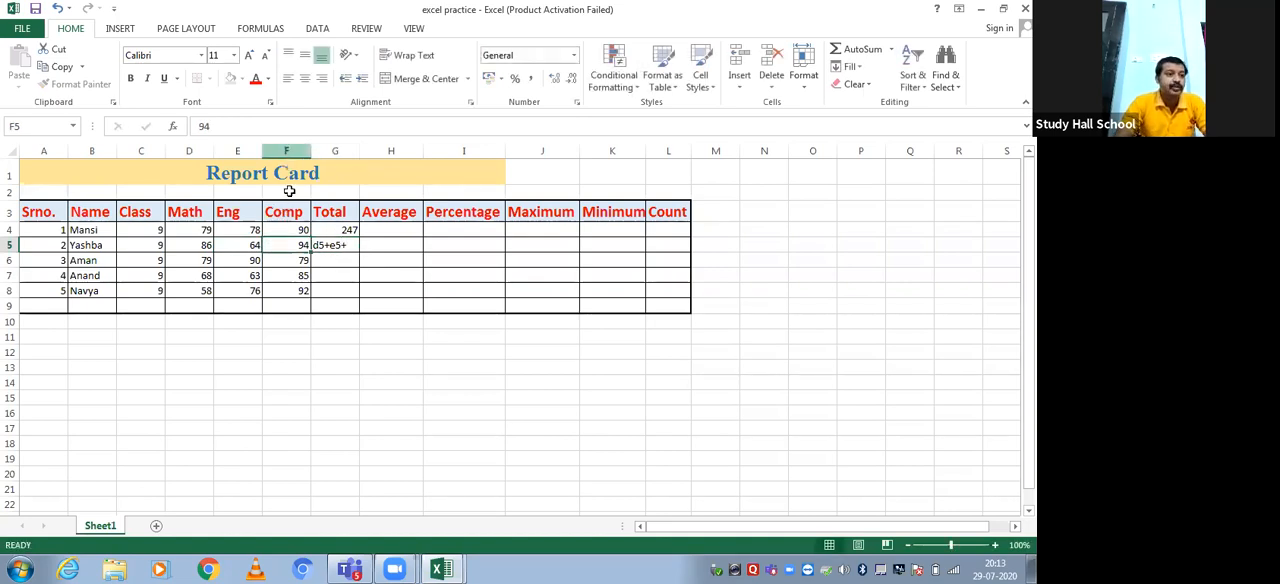
pyautogui.click(352, 246)
pyautogui.doubleClick(352, 246)
pyautogui.write('f5')
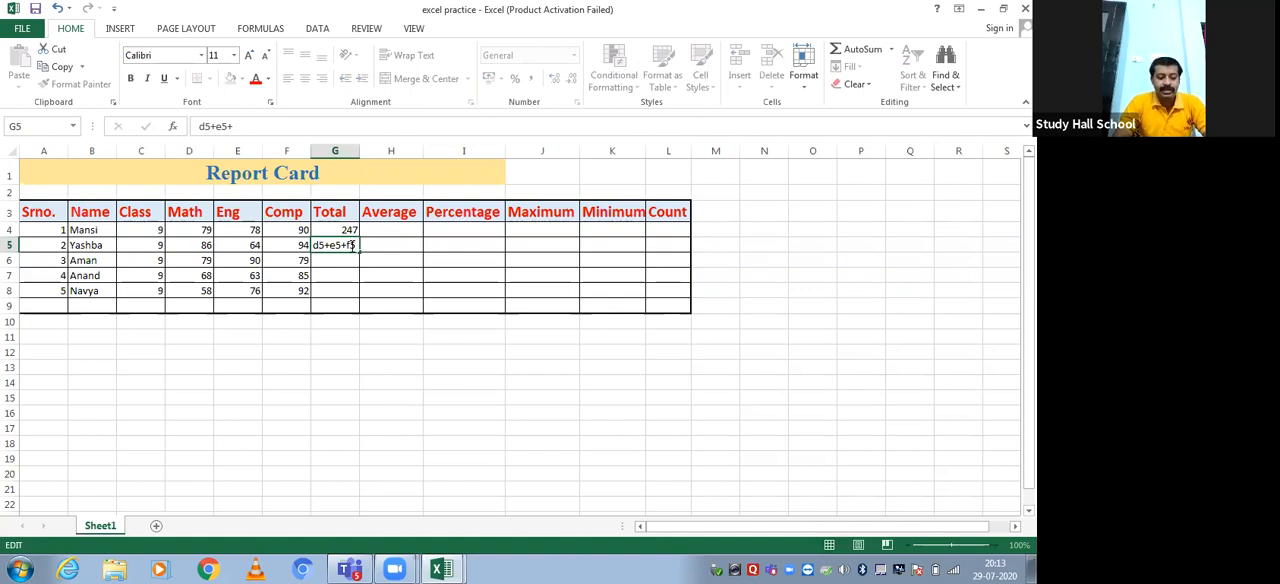
pyautogui.press('Return')
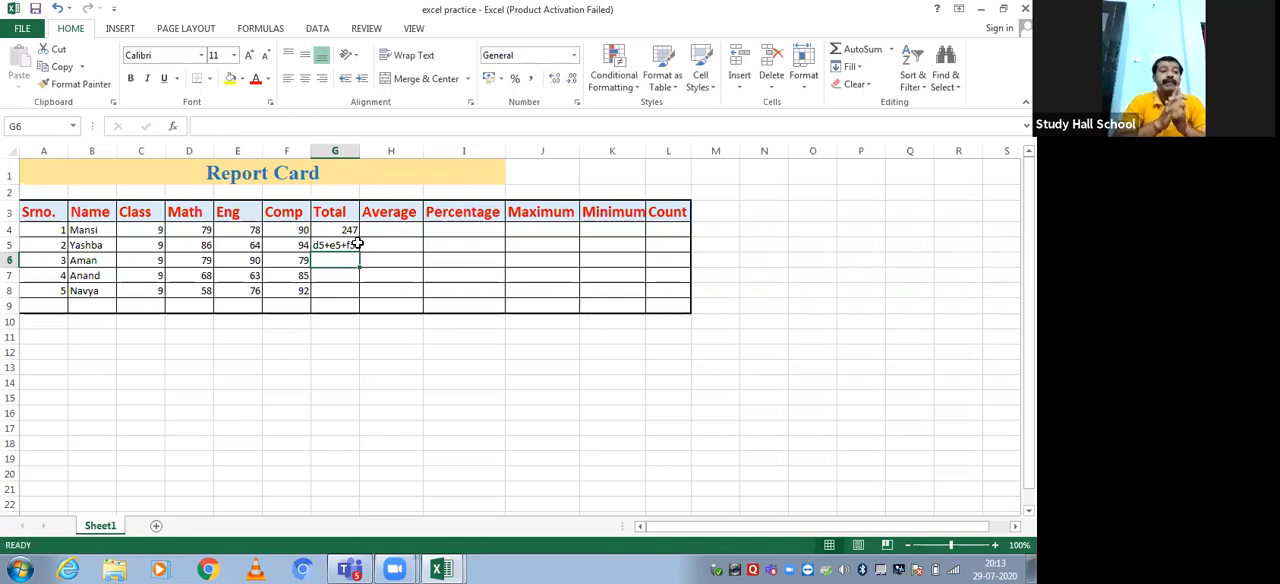
# Add the leading equals sign to the G5 entry so the formula is =D5+E5+F5
pyautogui.click(355, 245)
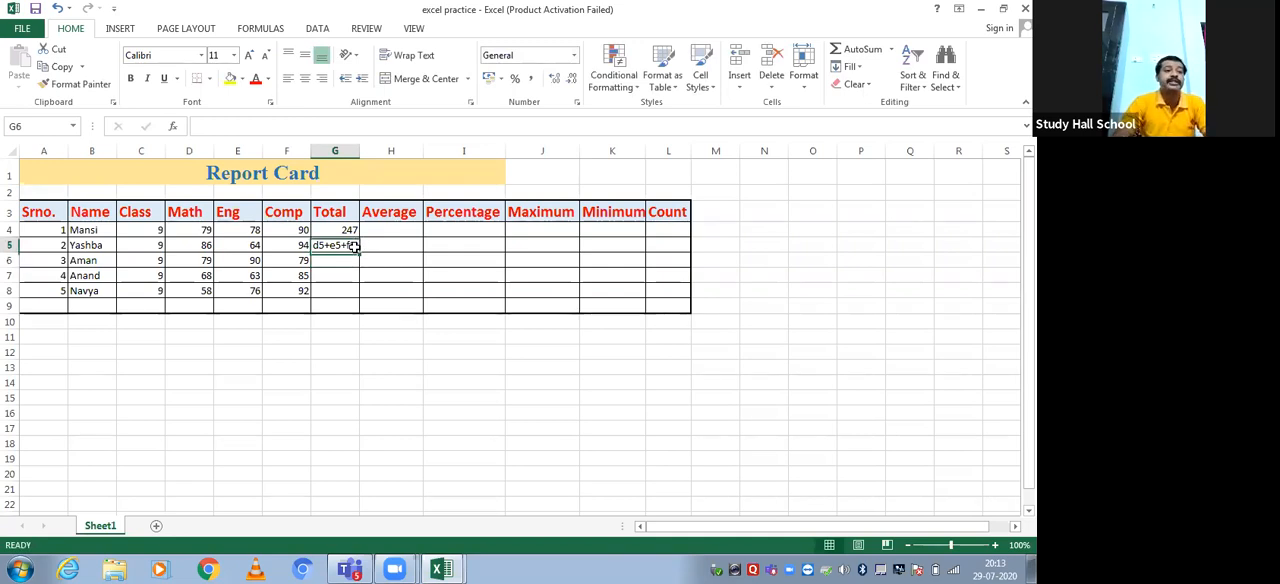
pyautogui.click(199, 125)
pyautogui.write('=')
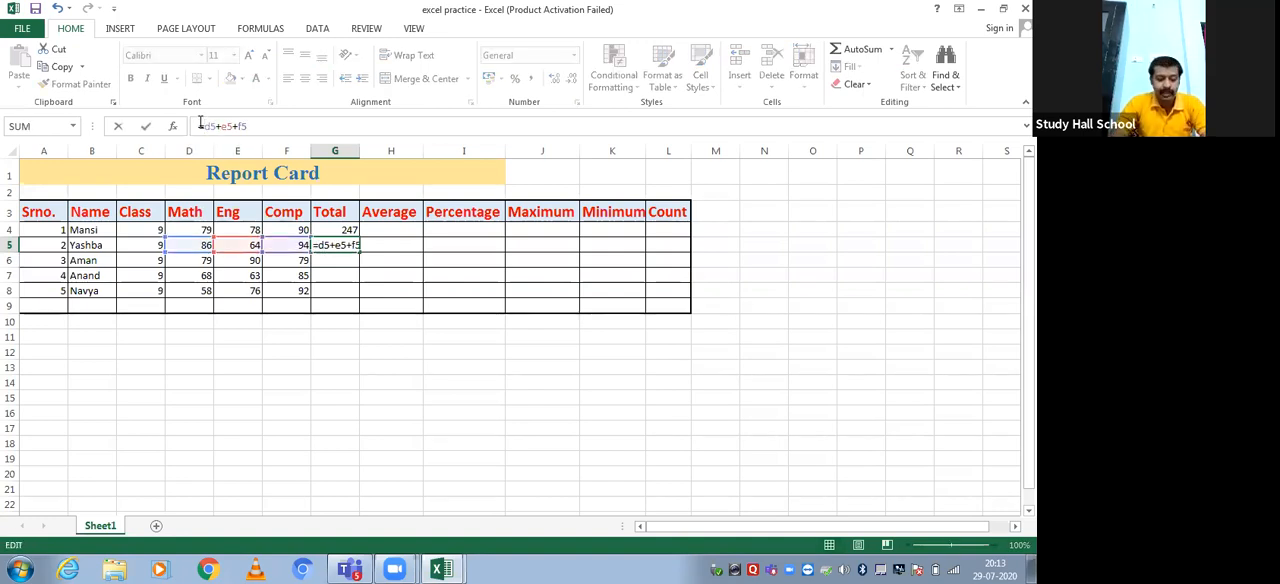
pyautogui.press('Return')
pyautogui.press('Up')
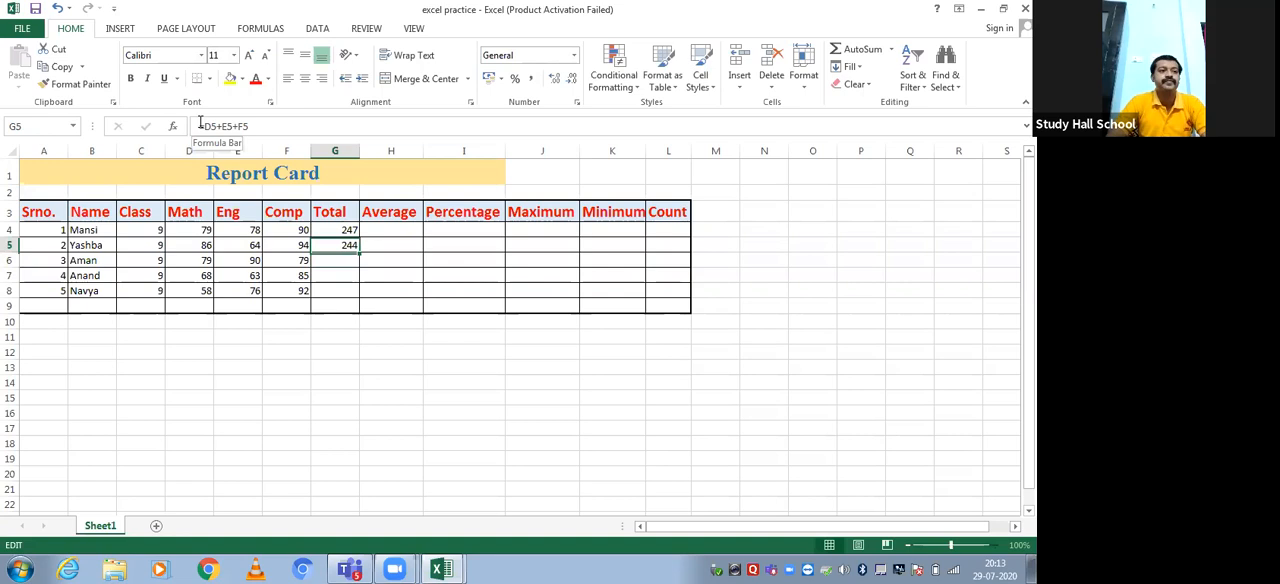
pyautogui.press('Escape')
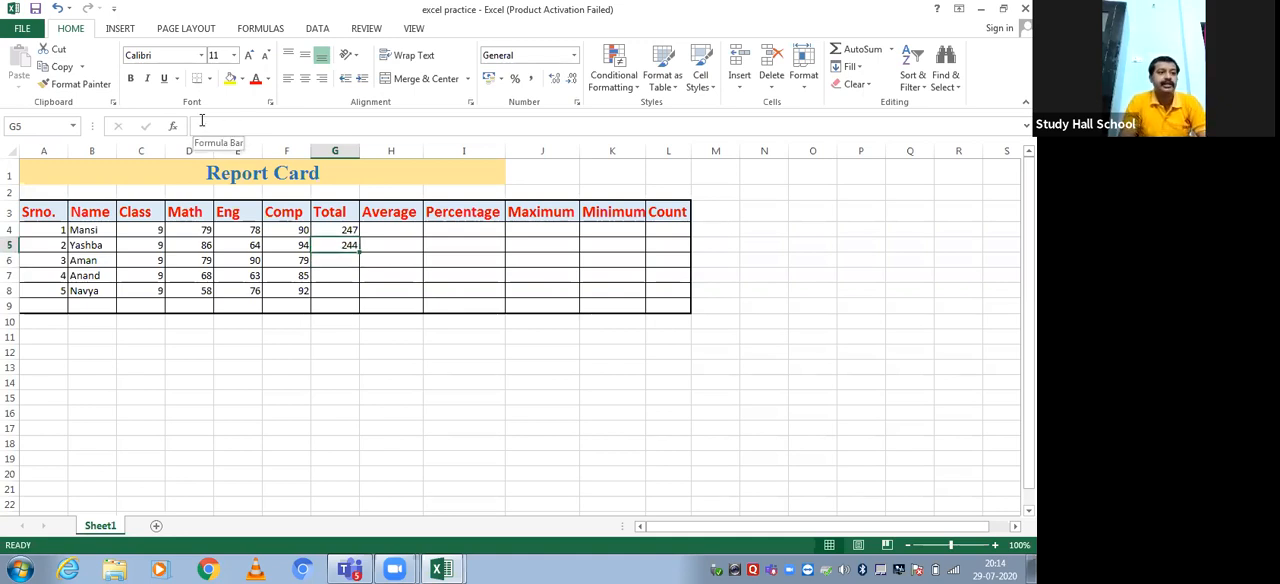
# Clear Total cell G5 and enter the literal sum 84+64+94 without an equals sign
pyautogui.press('Delete')
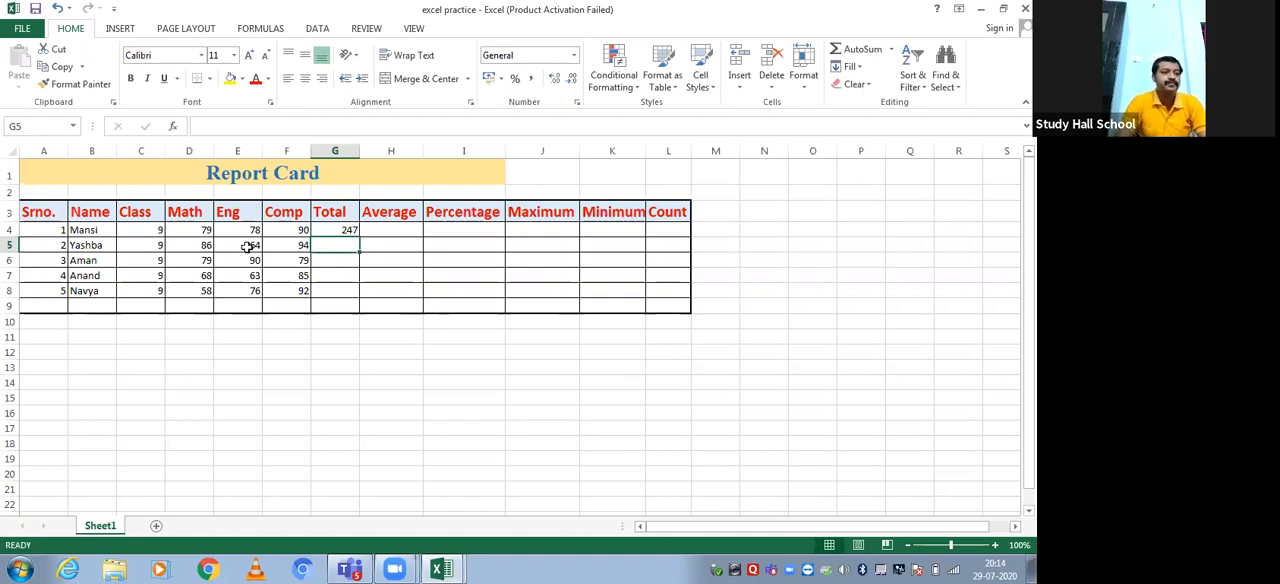
pyautogui.write('84+64+94')
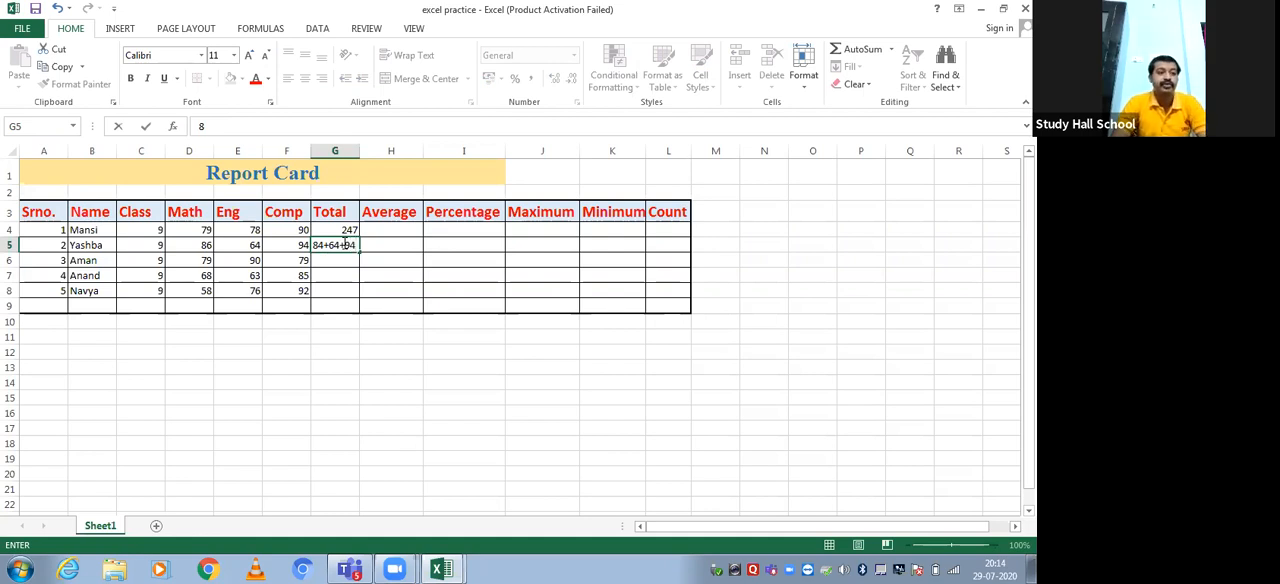
pyautogui.press('Return')
pyautogui.press('Up')
pyautogui.press('Down')
pyautogui.press('Up')
pyautogui.press('Down')
pyautogui.press('Up')
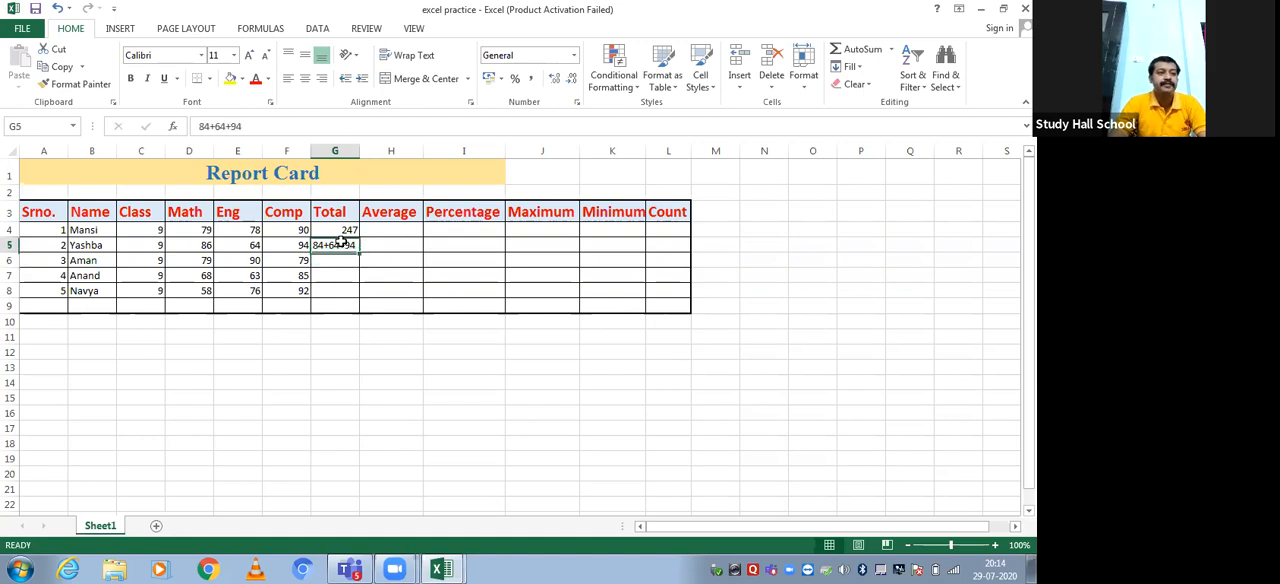
# Add the leading equals sign to the G5 entry so it calculates =84+64+94
pyautogui.click(194, 130)
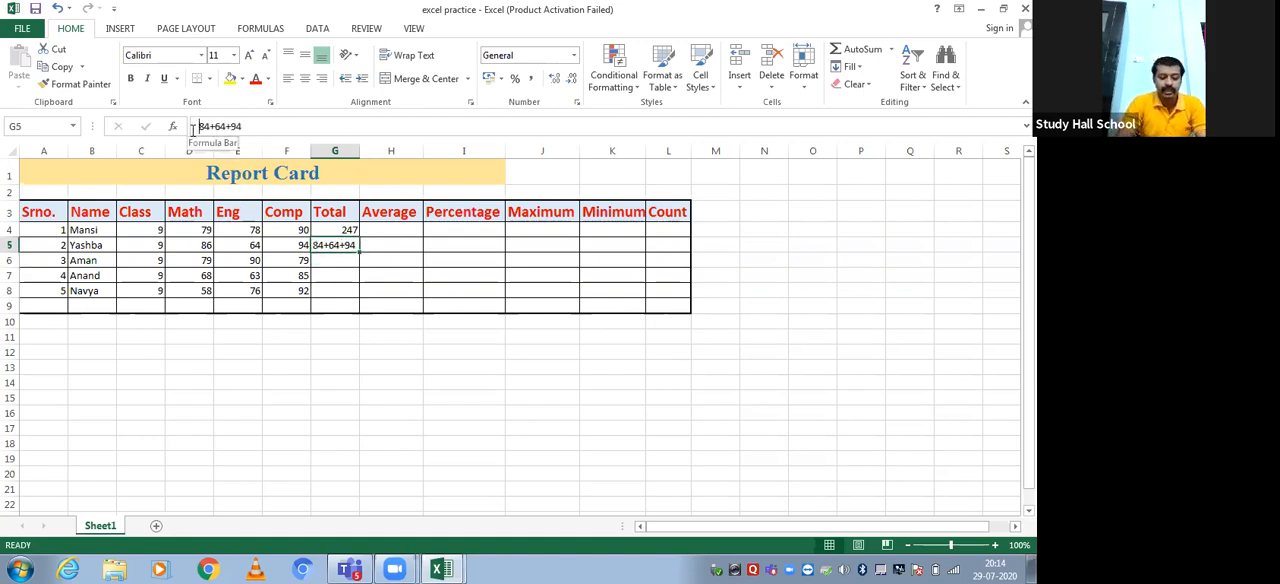
pyautogui.write('=')
pyautogui.press('Return')
pyautogui.press('F2')
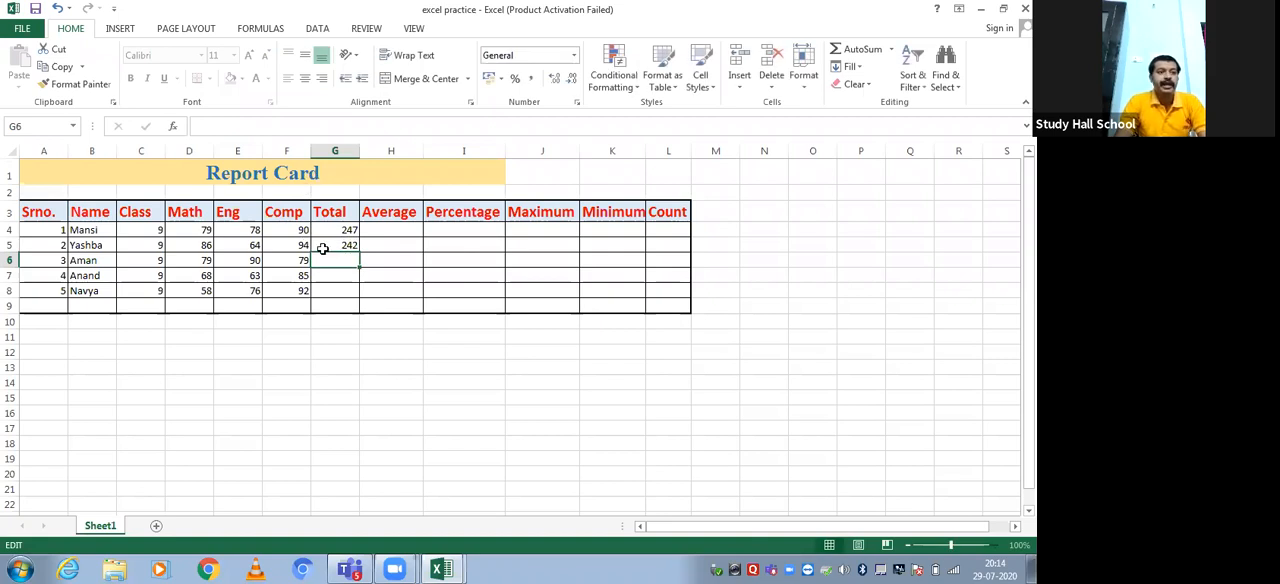
# Fill the literal-number formula from G5 down to G6 and check it against the third student's marks in D6:F6
pyautogui.click(323, 248)
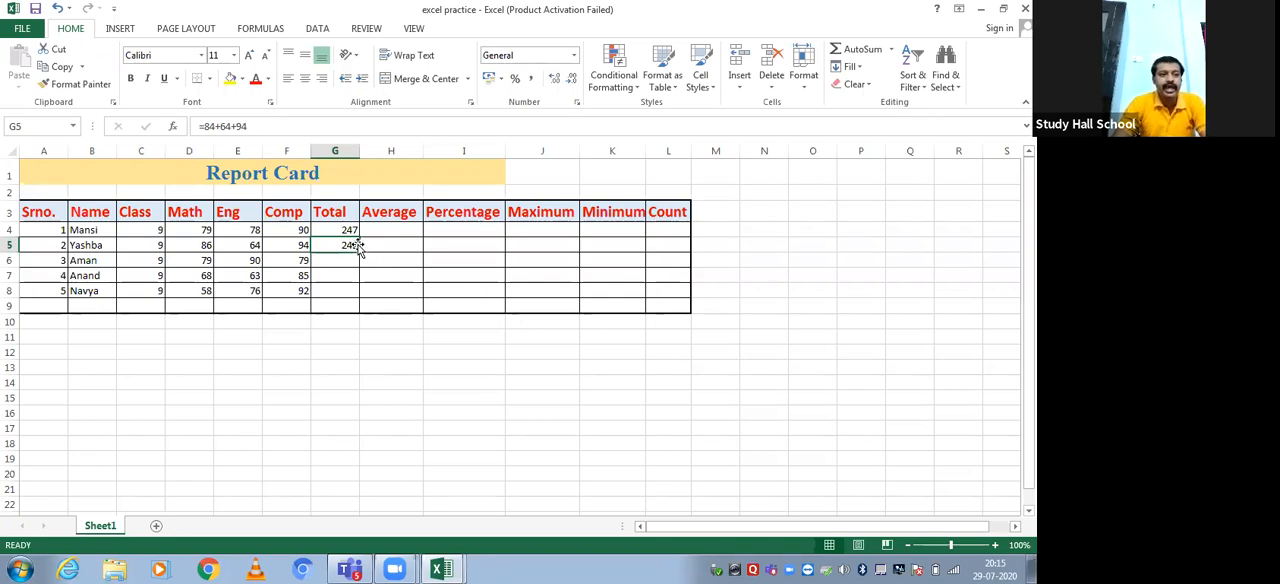
pyautogui.moveTo(358, 253); pyautogui.dragTo(359, 267)
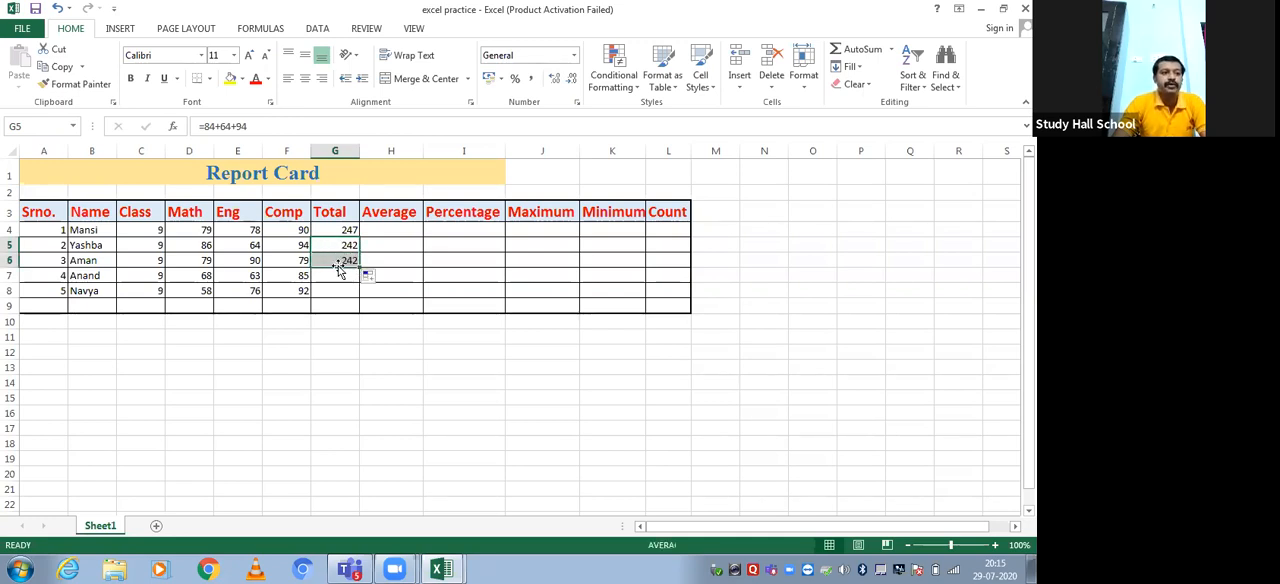
pyautogui.click(339, 261)
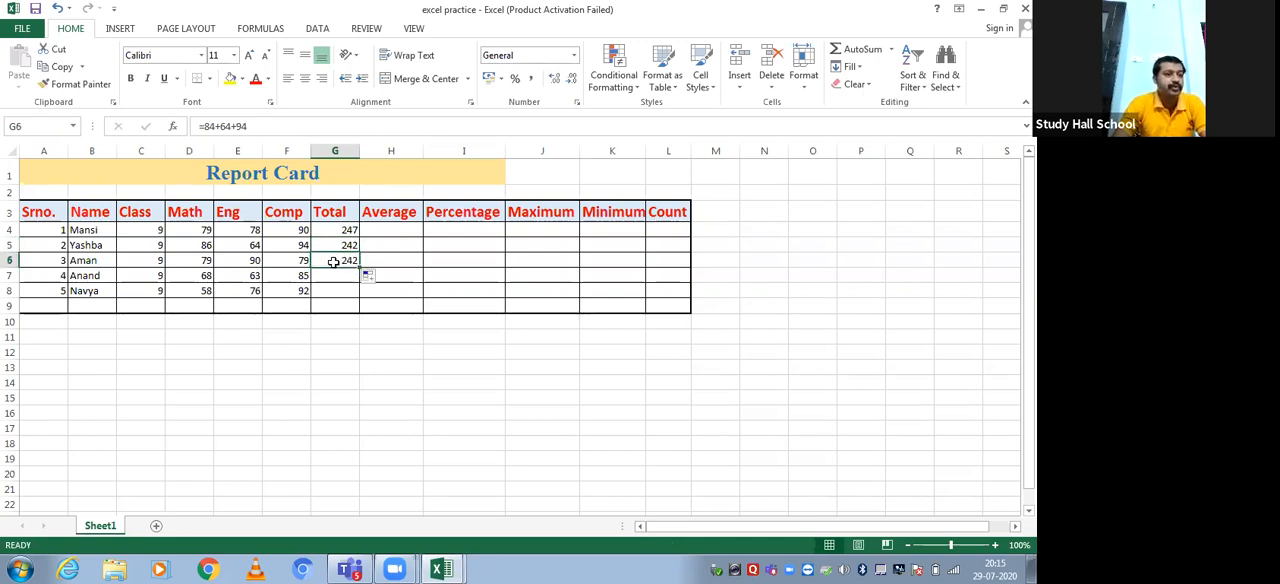
pyautogui.click(209, 261)
pyautogui.click(253, 258)
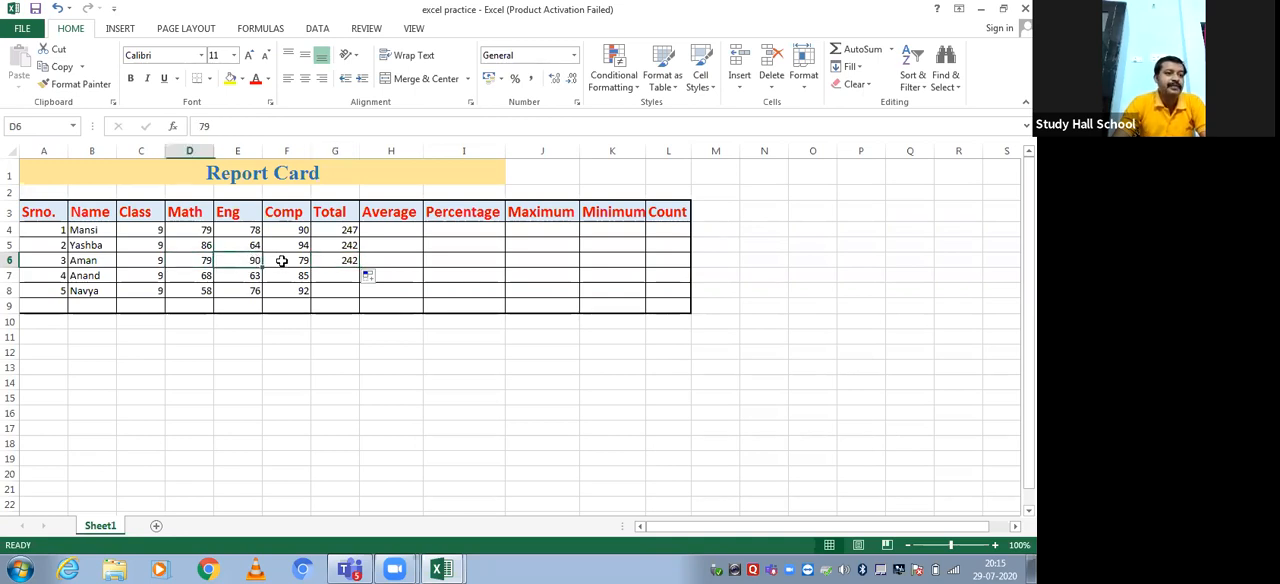
pyautogui.click(286, 261)
pyautogui.click(341, 263)
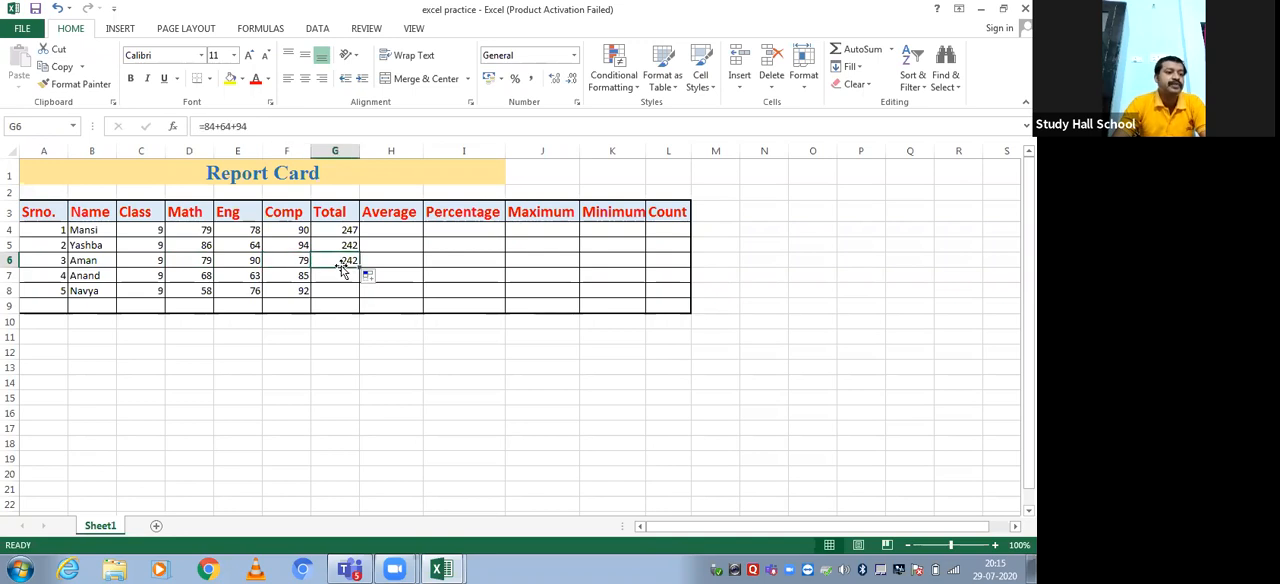
# Switch to Calculator, move its window clear of the marks and add 79 + 90 + 79 to verify the third student's total
pyautogui.click(20, 569)
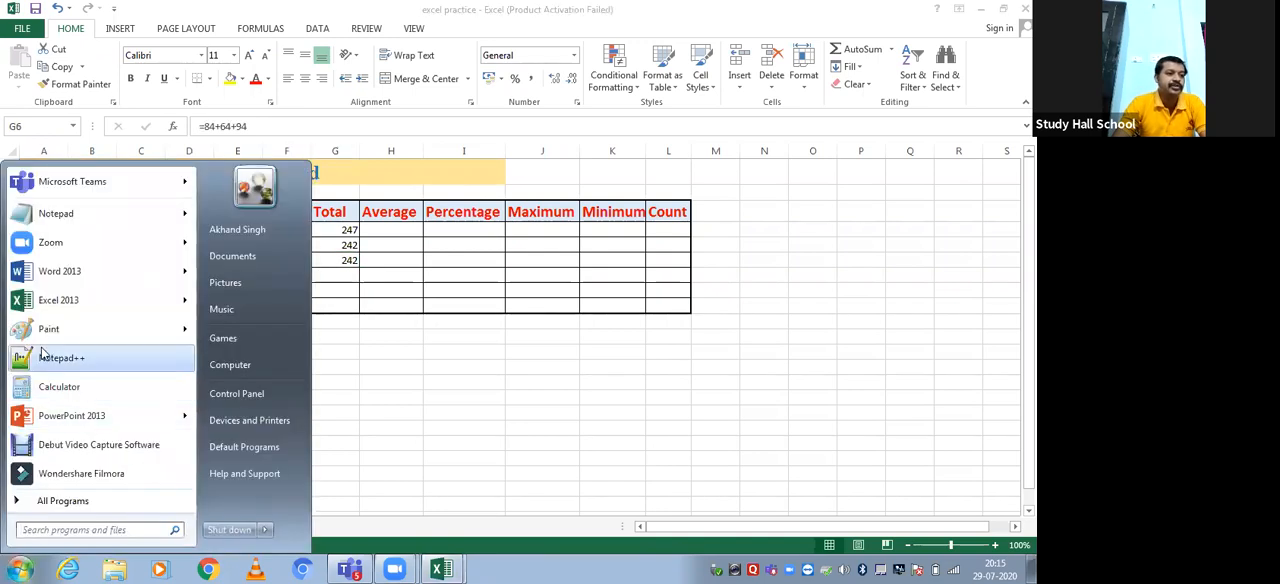
pyautogui.click(28, 388)
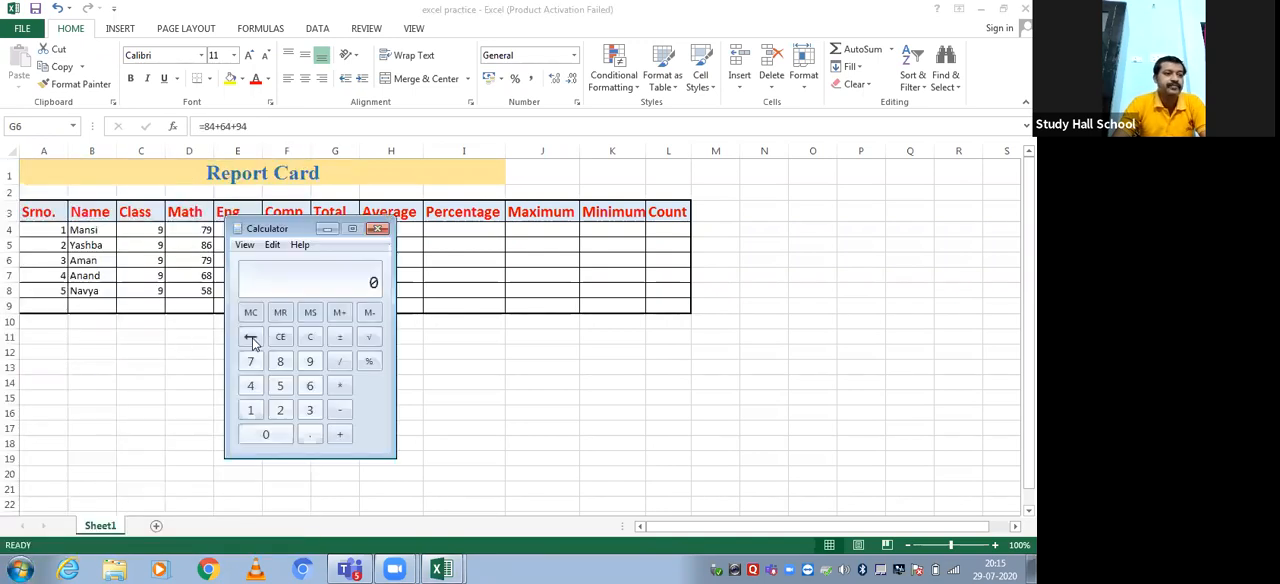
pyautogui.moveTo(297, 228); pyautogui.dragTo(552, 197)
pyautogui.click(506, 325)
pyautogui.click(565, 325)
pyautogui.click(595, 398)
pyautogui.click(565, 325)
pyautogui.click(540, 399)
pyautogui.click(595, 398)
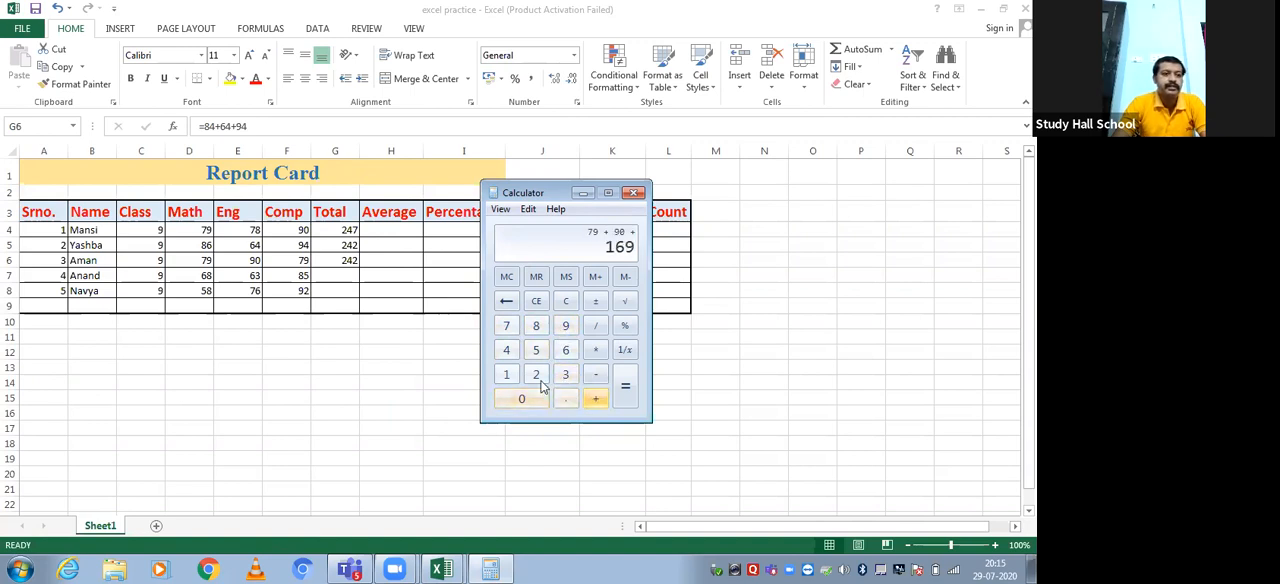
pyautogui.click(506, 325)
pyautogui.click(565, 325)
pyautogui.click(622, 382)
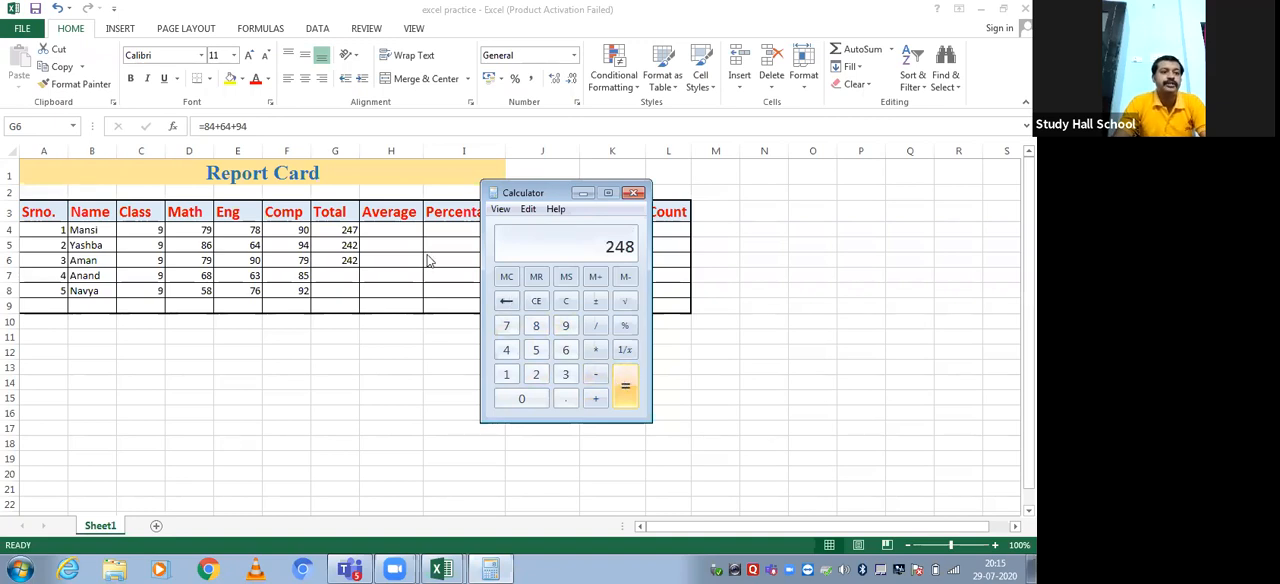
# Return to the Excel worksheet, compare the formulas in G5 and G6, and fill the G6 formula down to G8
pyautogui.click(340, 261)
pyautogui.click(342, 246)
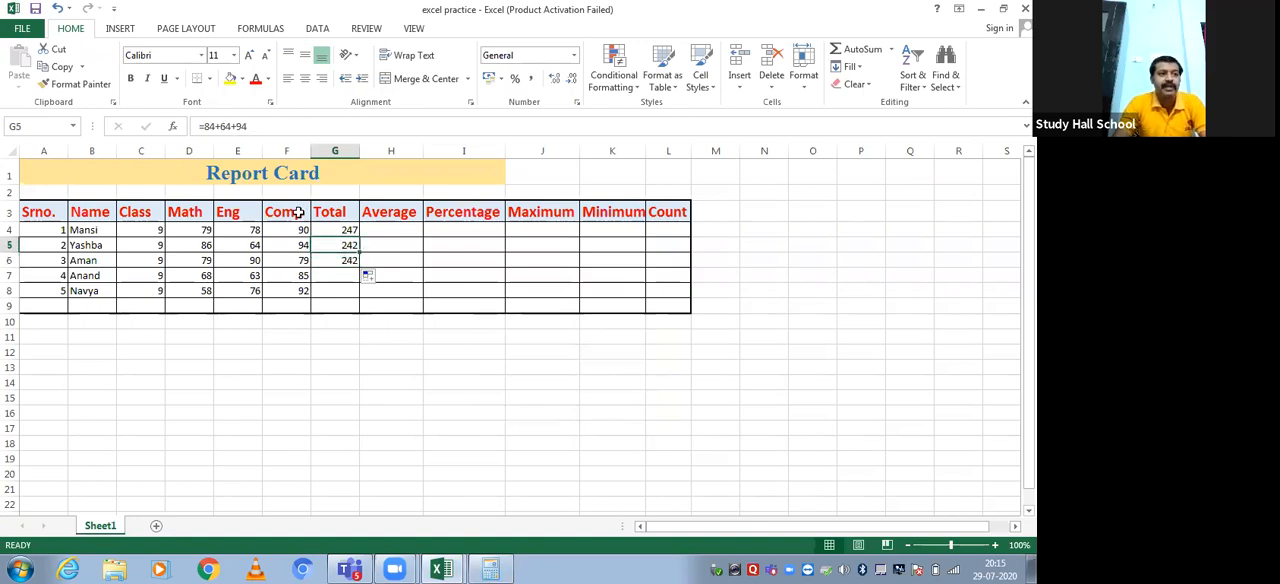
pyautogui.click(332, 260)
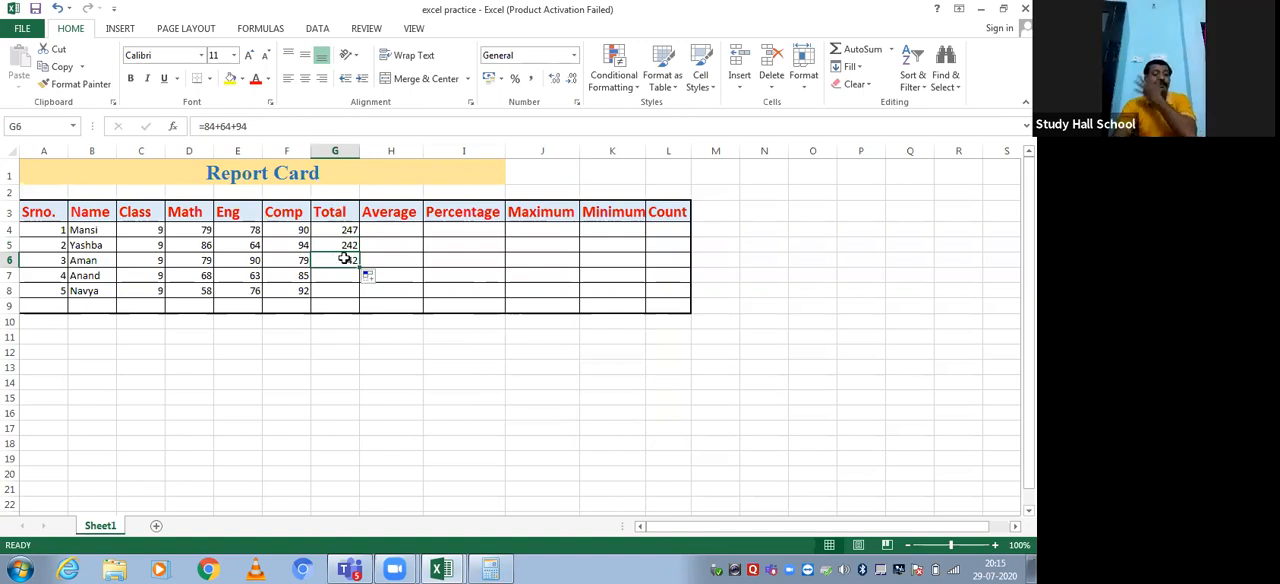
pyautogui.moveTo(360, 266); pyautogui.dragTo(356, 300)
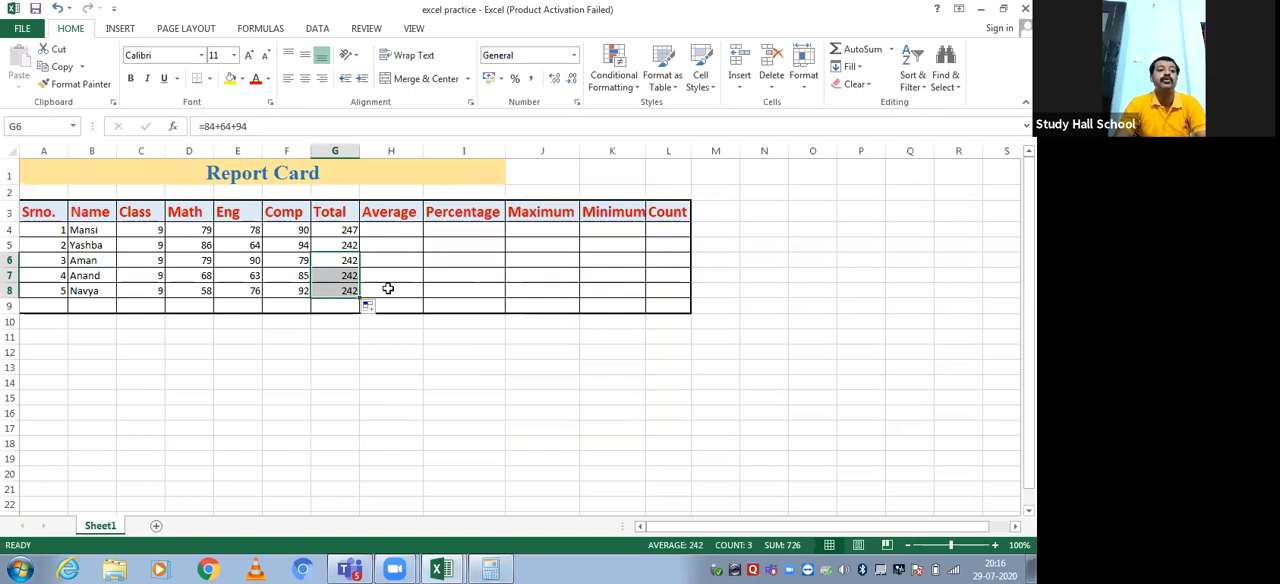
pyautogui.click(391, 281)
pyautogui.click(335, 262)
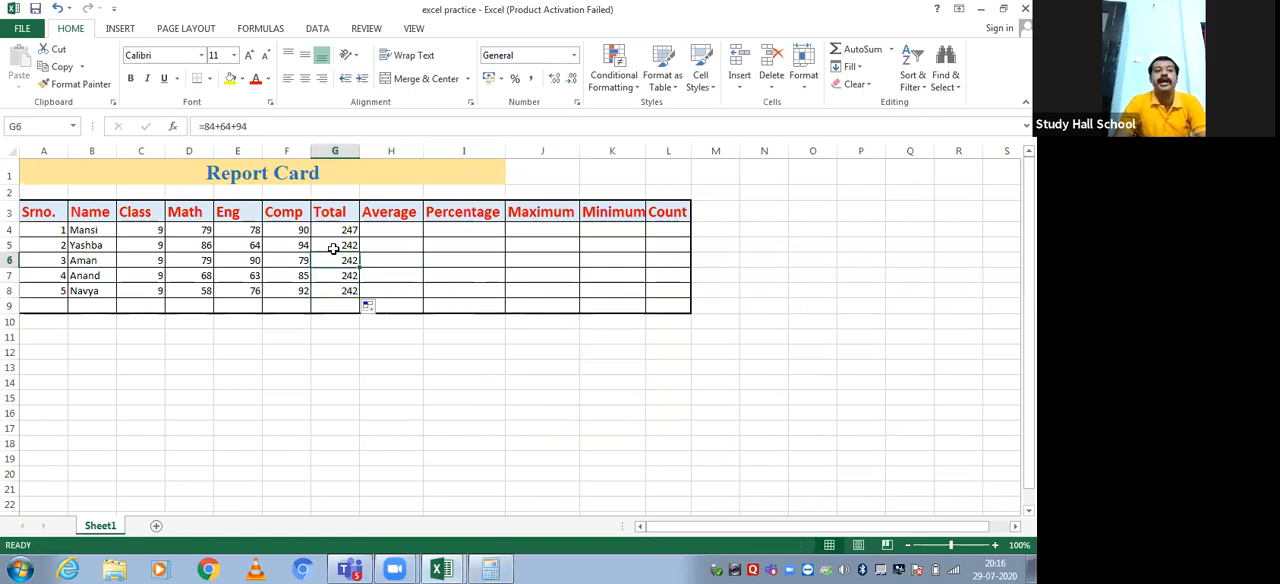
# Clear the literal-number totals in G5:G8 and select the first student's Total cell G4
pyautogui.moveTo(333, 245); pyautogui.dragTo(341, 285)
pyautogui.press('Delete')
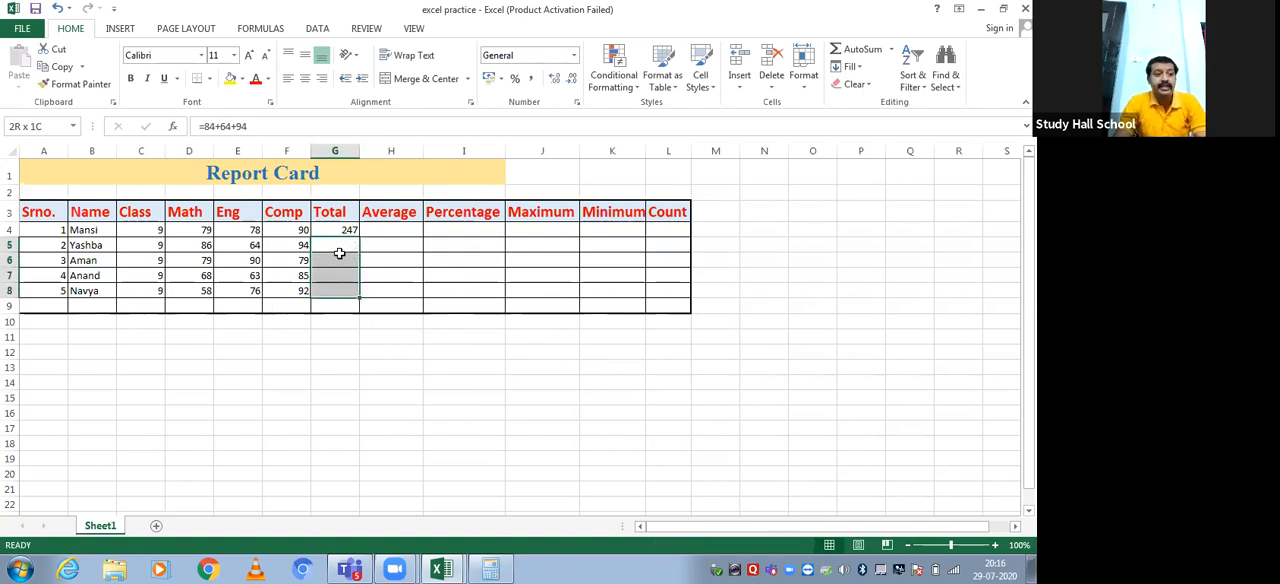
pyautogui.click(345, 230)
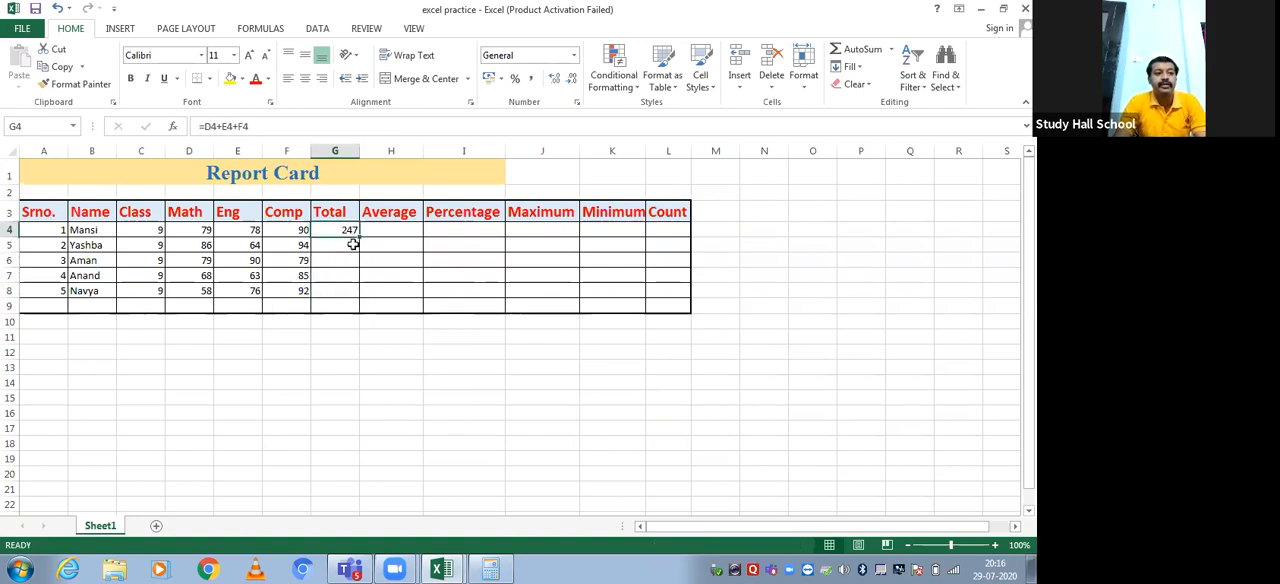
# Fill the cell-reference formula from G4 down to G5 and check it against the second student's marks in D5:F5
pyautogui.moveTo(360, 238); pyautogui.dragTo(358, 253)
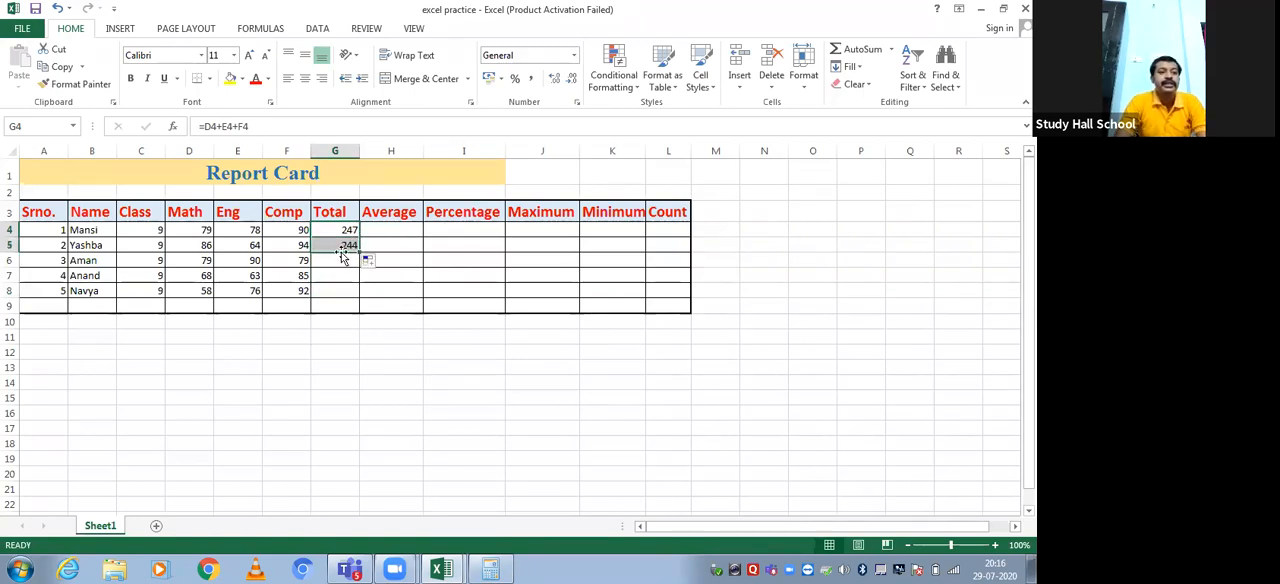
pyautogui.click(347, 247)
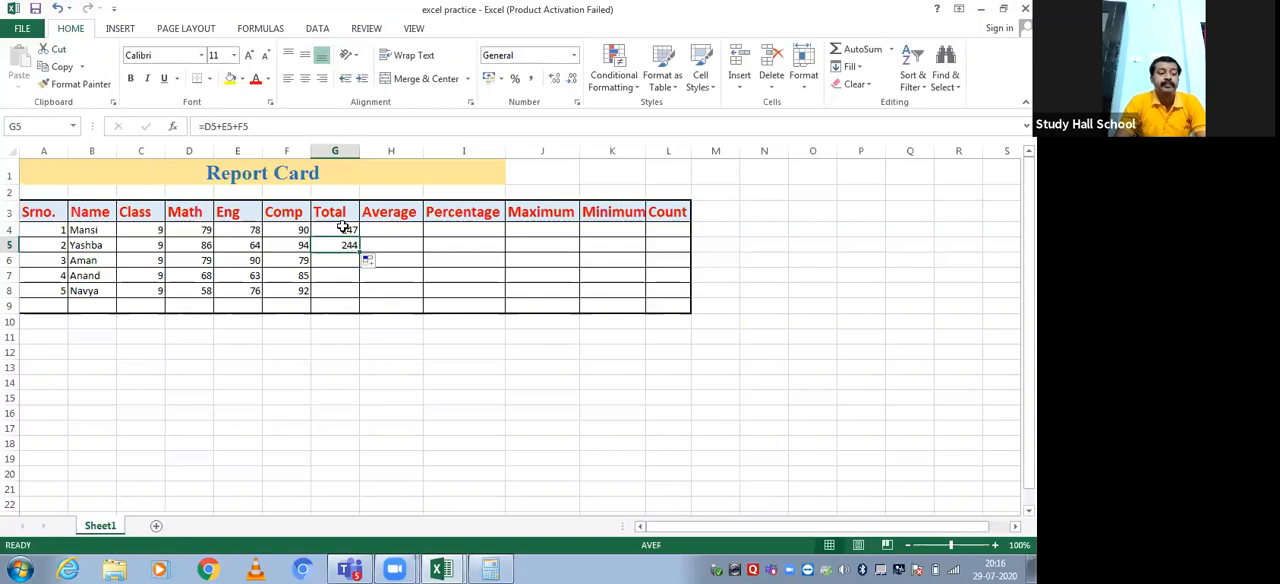
pyautogui.moveTo(200, 247); pyautogui.dragTo(286, 248)
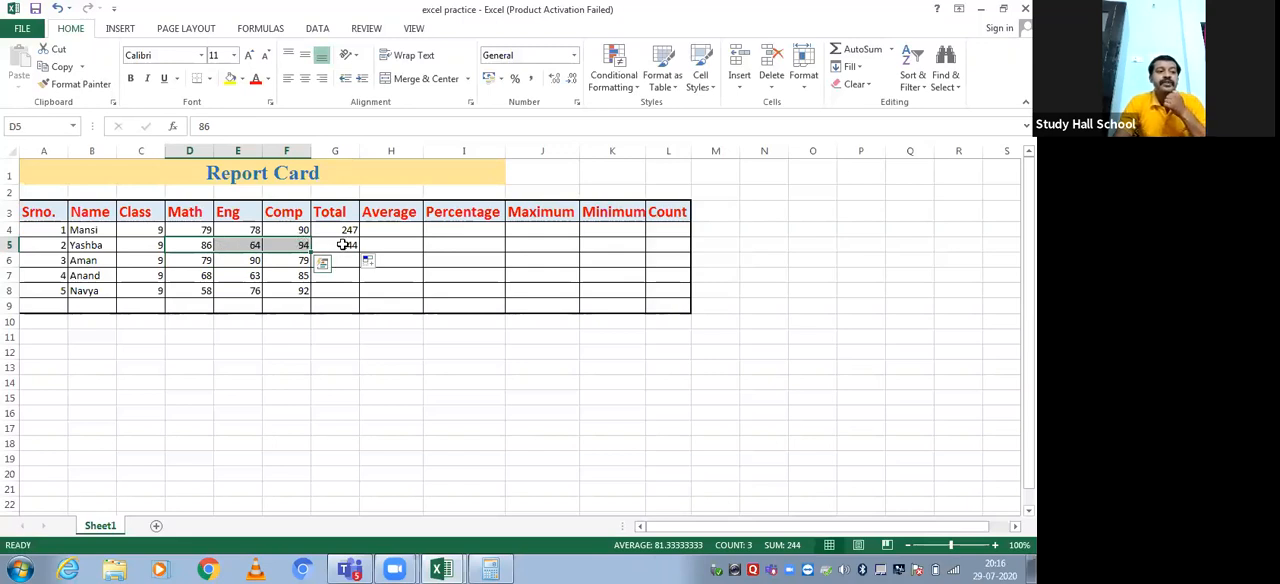
# Compare the formulas in G4 and G5 with the individual mark cells they reference in rows 4 and 5
pyautogui.click(338, 230)
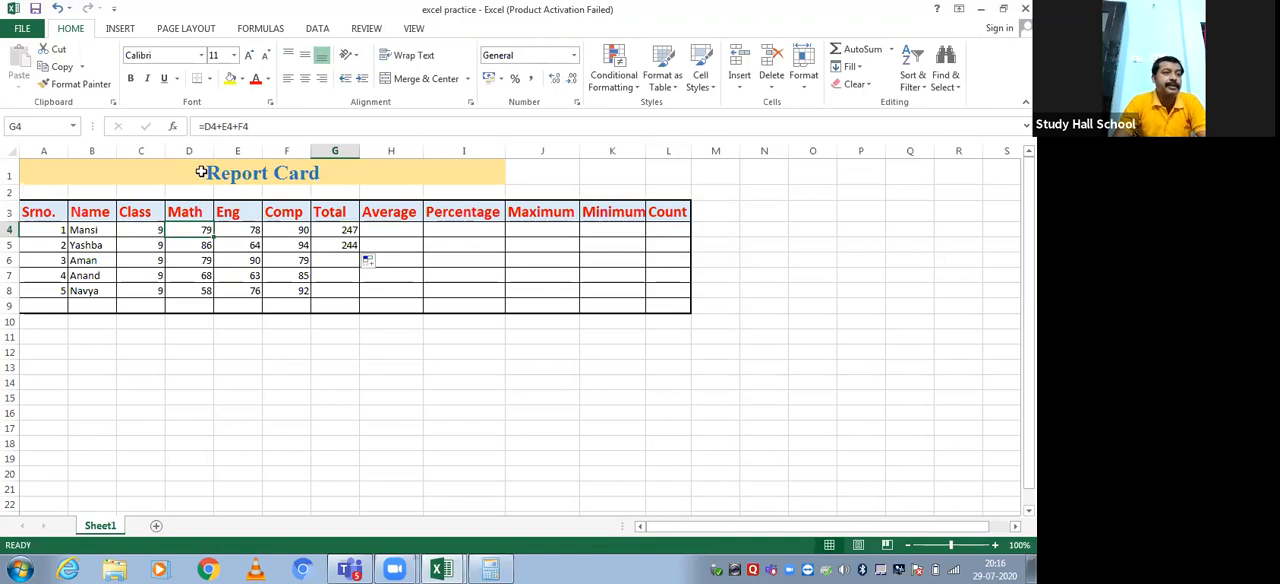
pyautogui.click(246, 229)
pyautogui.click(278, 229)
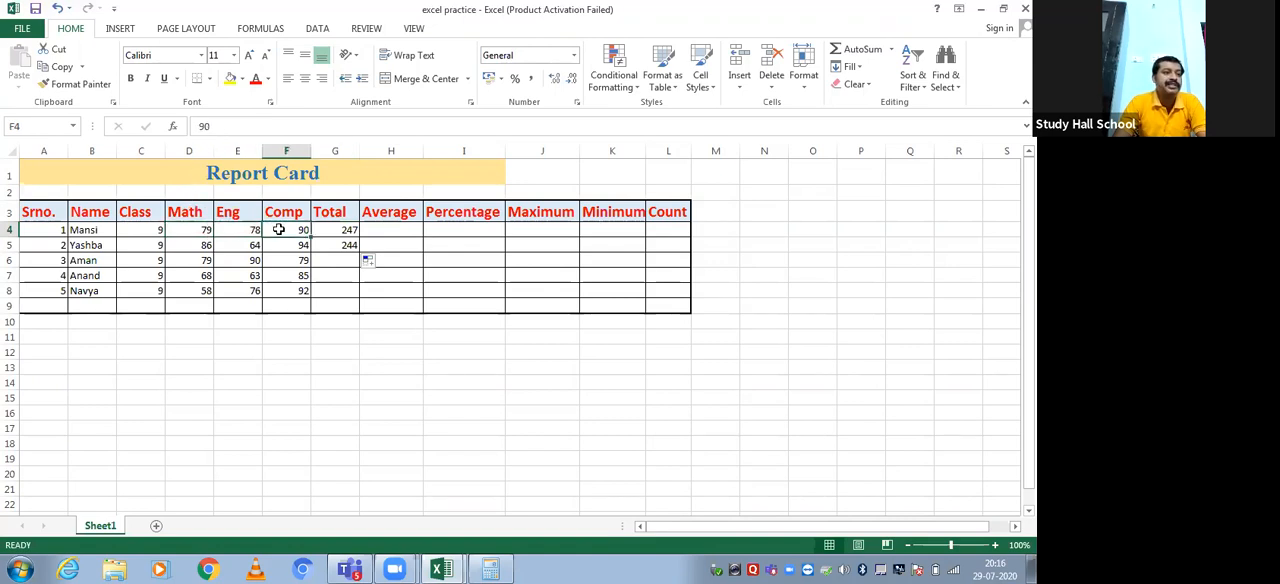
pyautogui.click(205, 245)
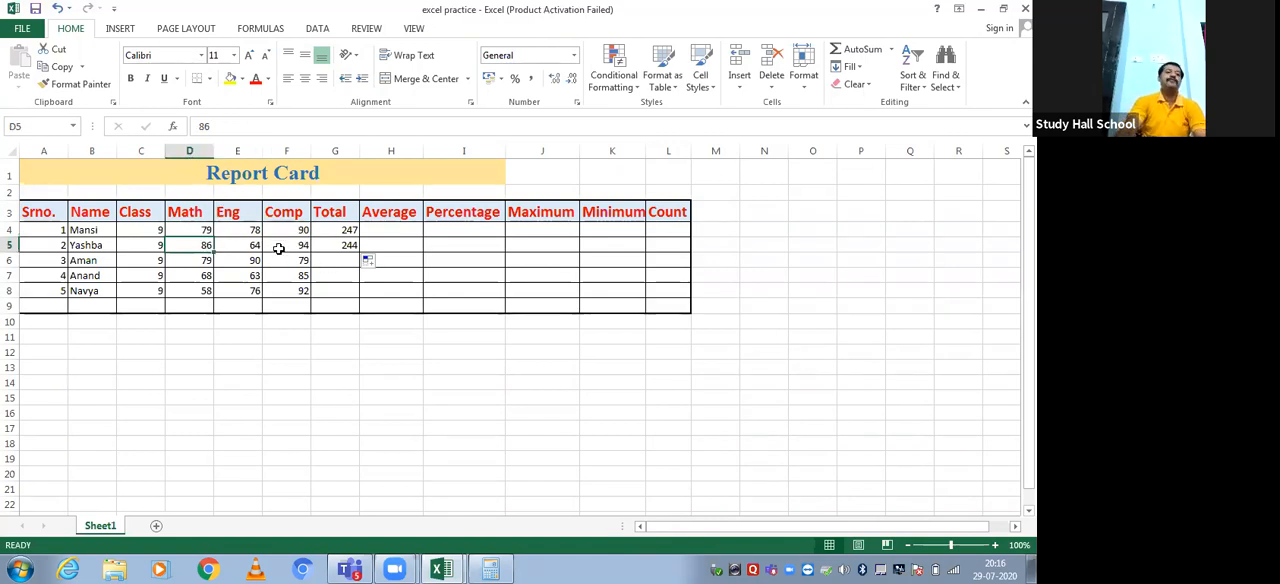
pyautogui.click(332, 242)
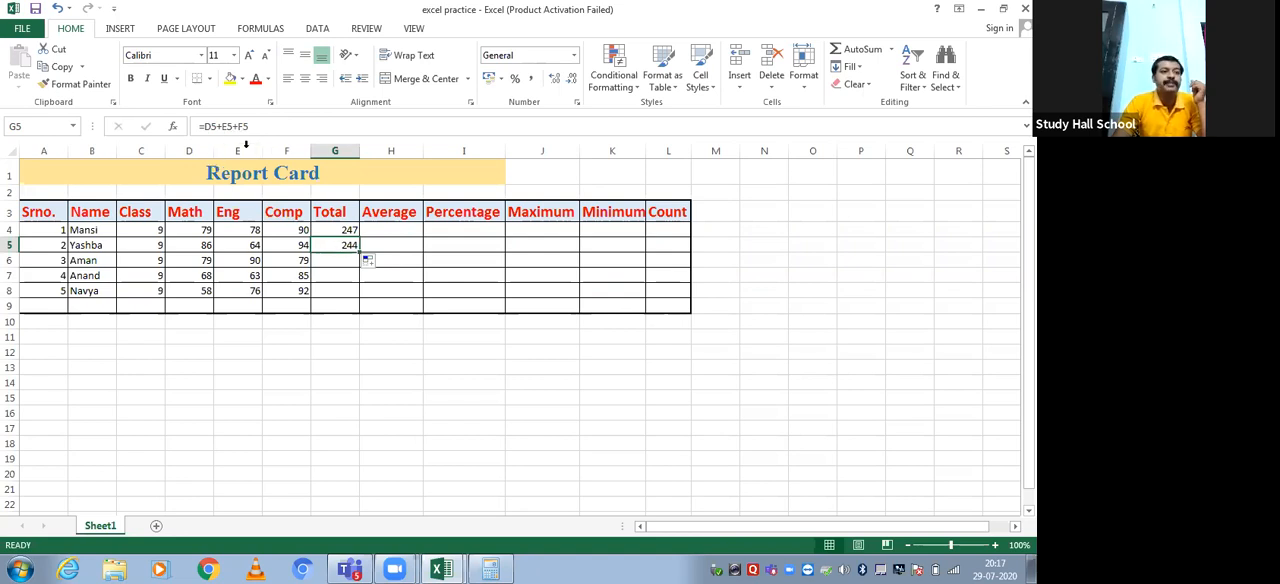
pyautogui.click(238, 245)
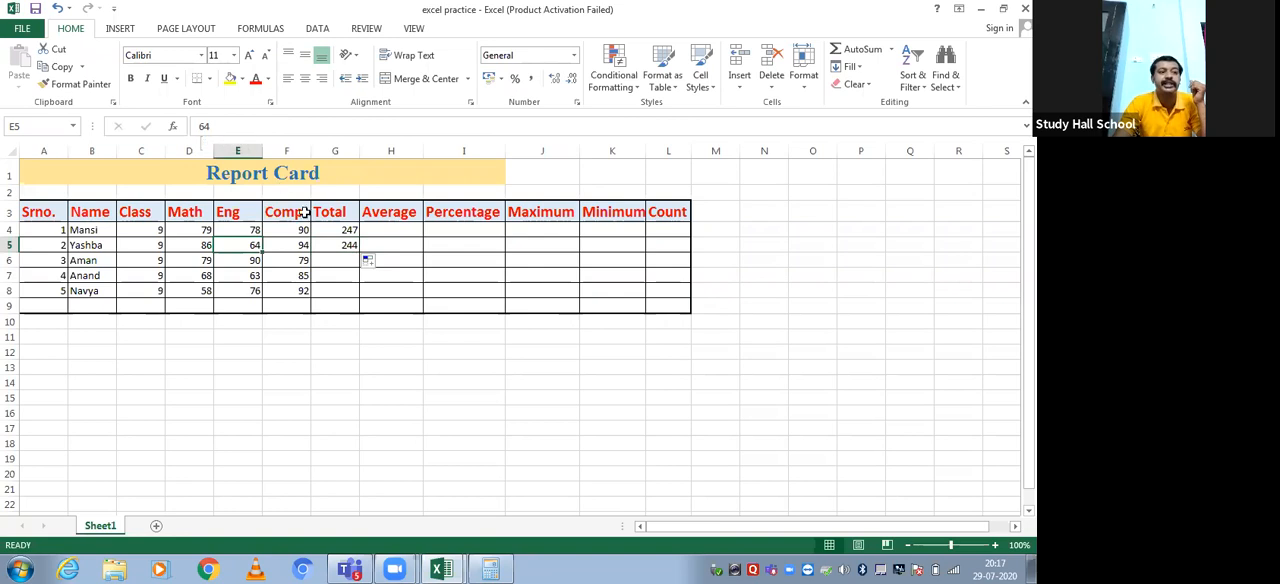
pyautogui.click(336, 230)
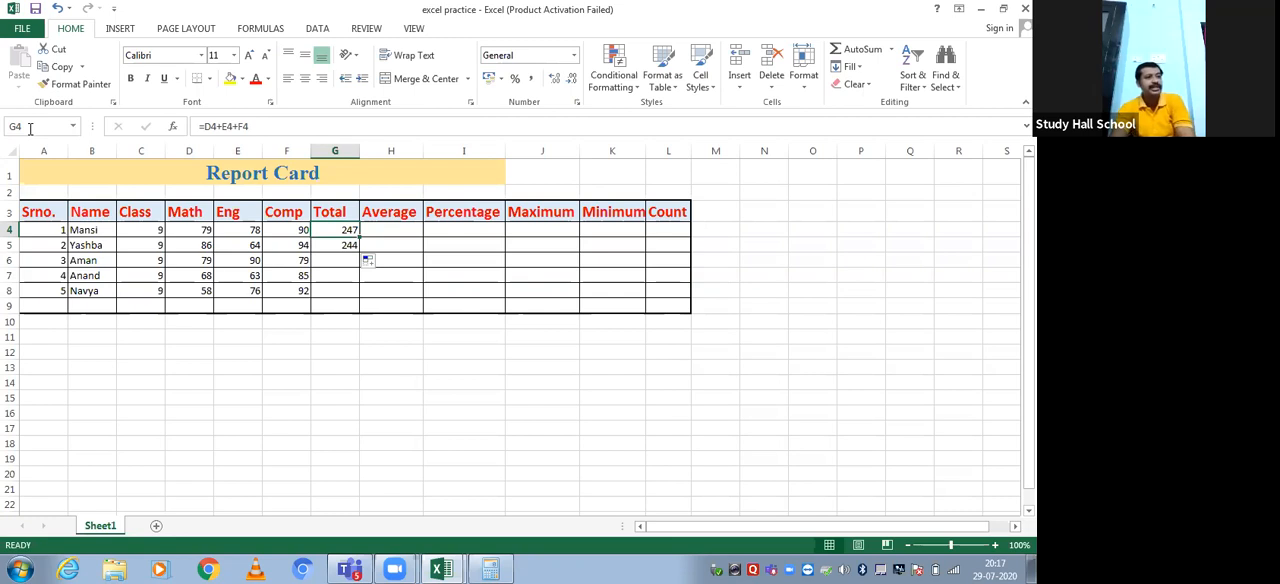
# Enter =SUM(D6:F6) in the third student's Total cell G6 and reselect that cell
pyautogui.click(336, 259)
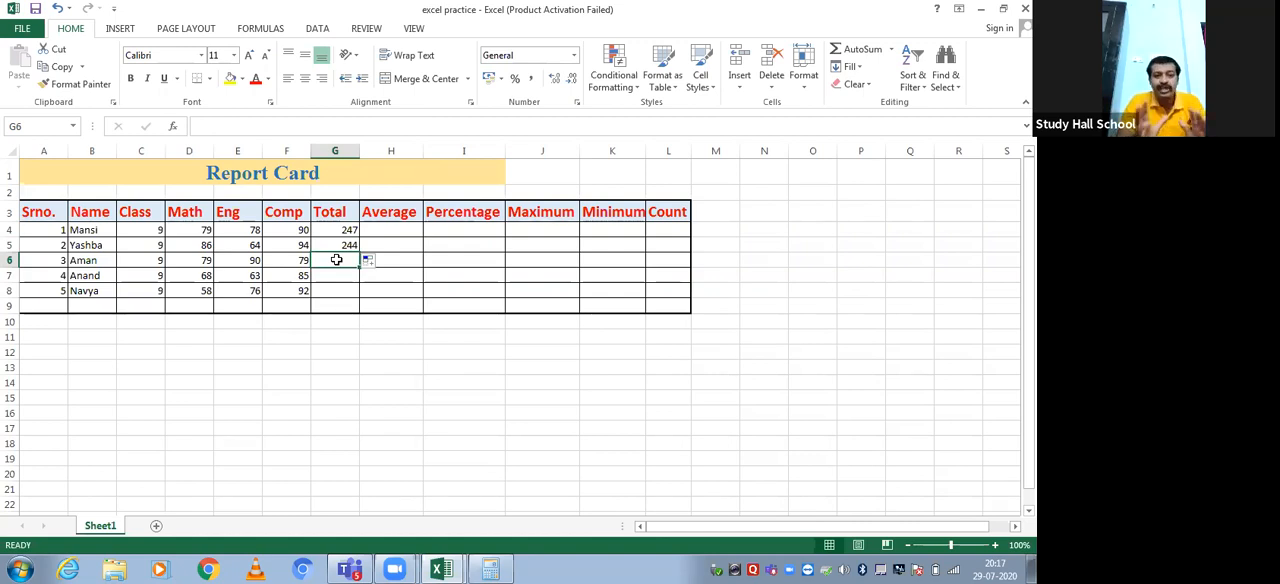
pyautogui.write('=sum')
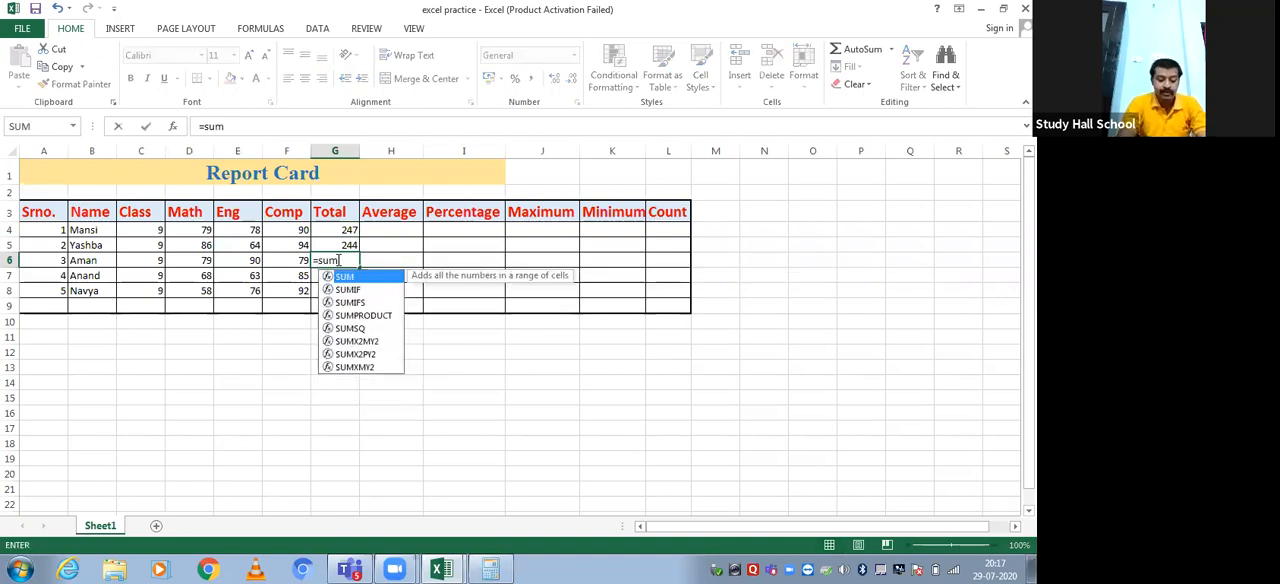
pyautogui.write('(')
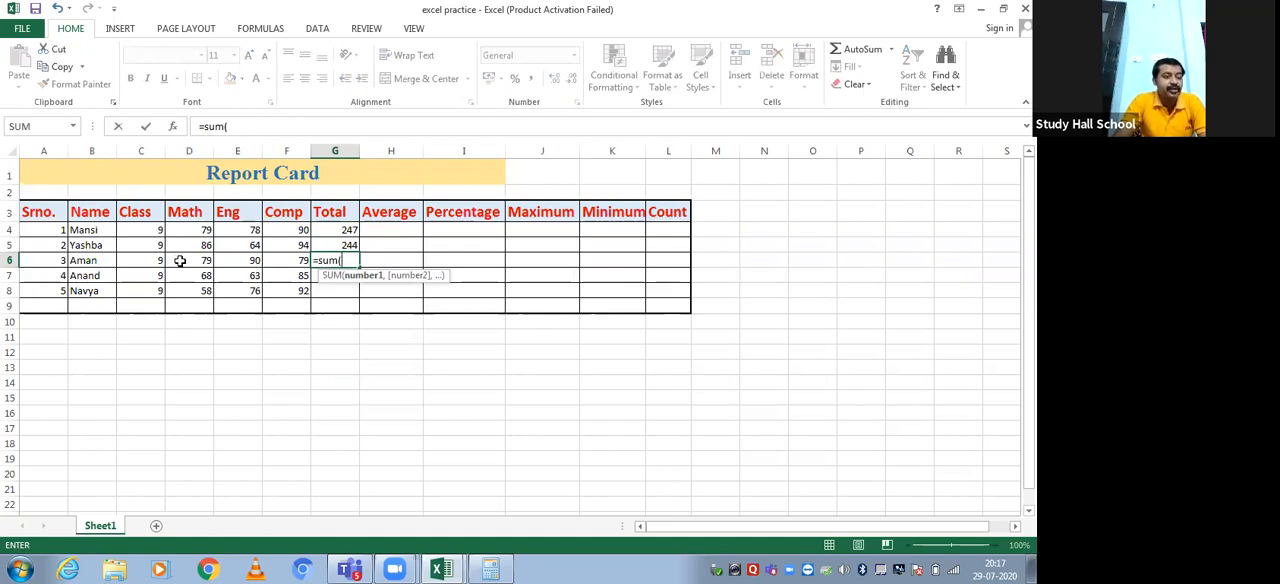
pyautogui.moveTo(180, 260); pyautogui.dragTo(286, 260)
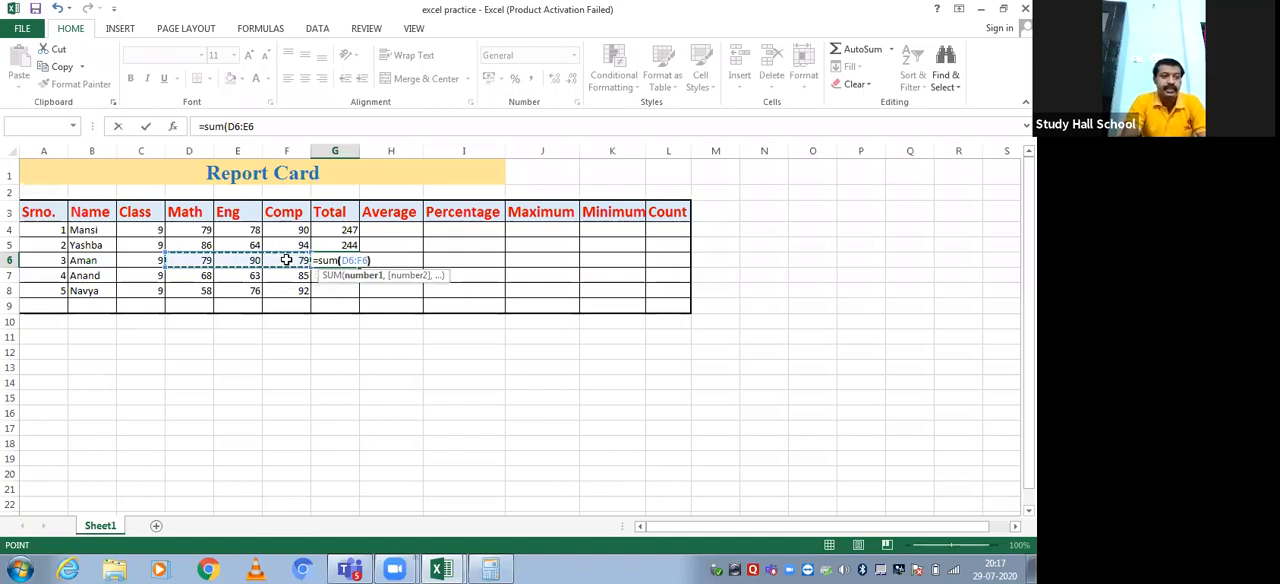
pyautogui.write(')')
pyautogui.press('Return')
pyautogui.press('Up')
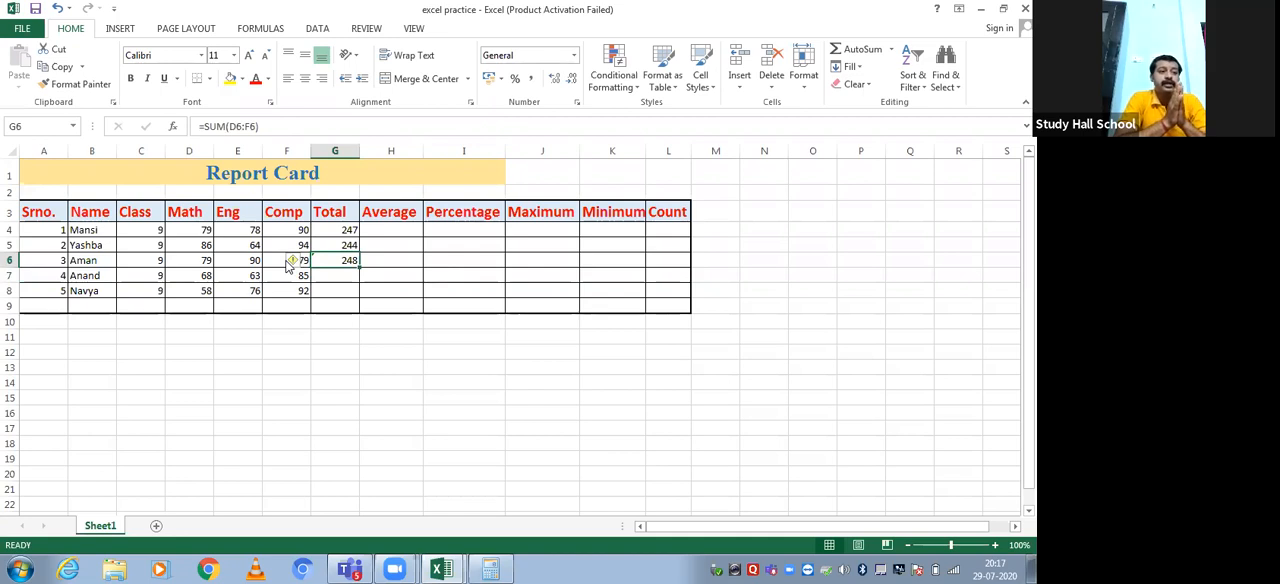
# Total the fourth student's marks D7:F7 into G7 with AutoSum, undo it, and apply AutoSum again
pyautogui.press('Down')
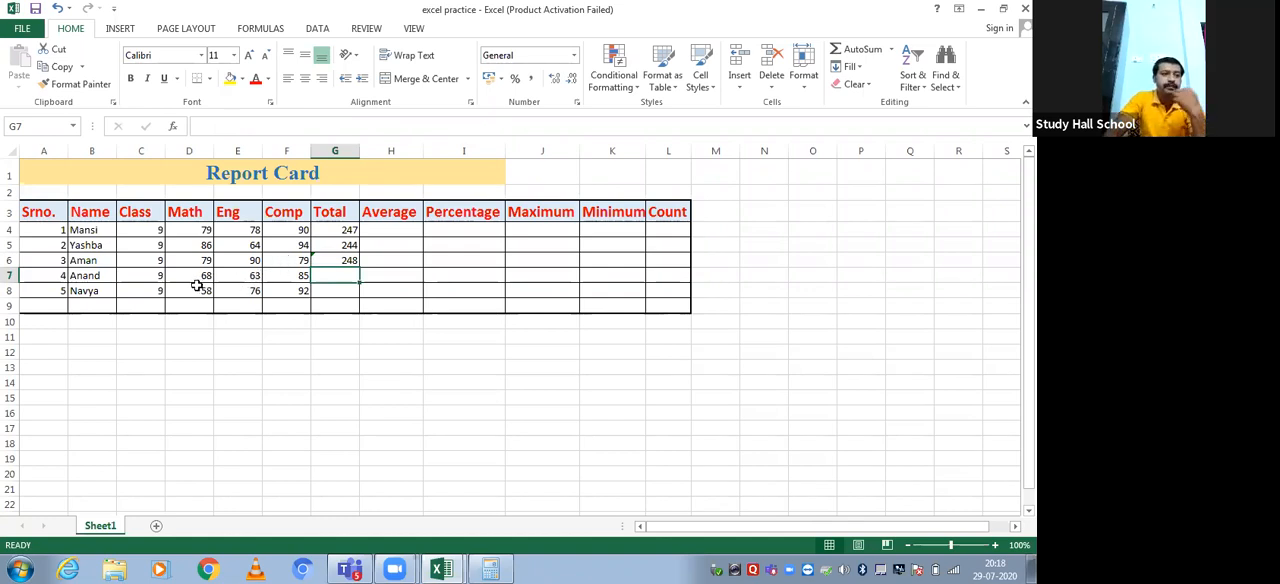
pyautogui.moveTo(186, 276); pyautogui.dragTo(300, 274)
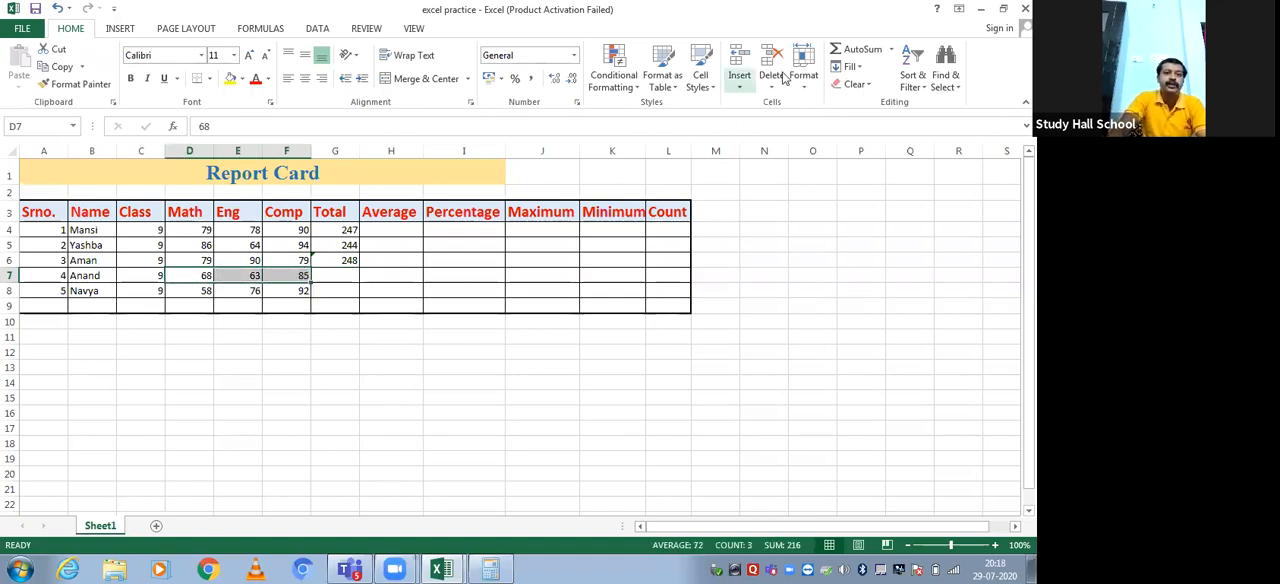
pyautogui.click(890, 49)
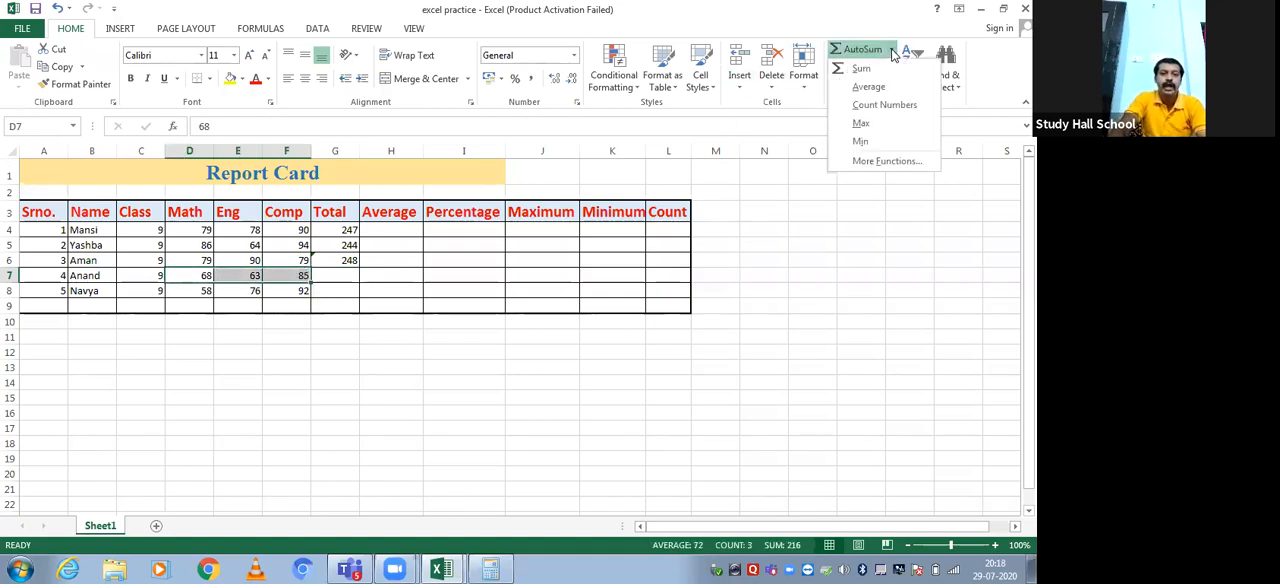
pyautogui.click(819, 114)
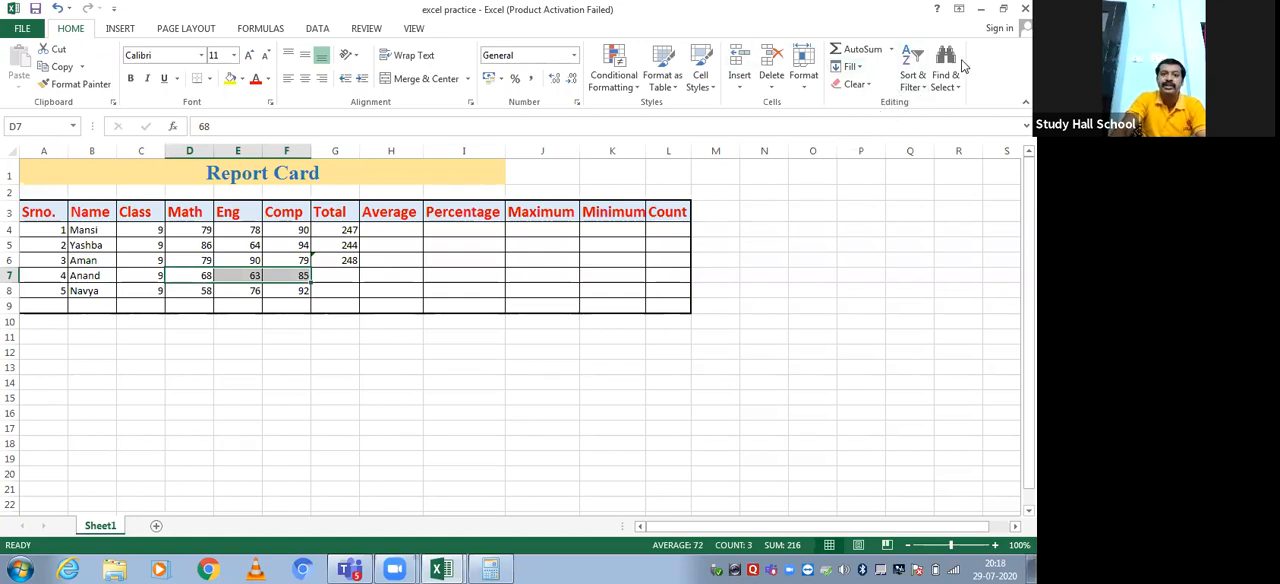
pyautogui.click(877, 54)
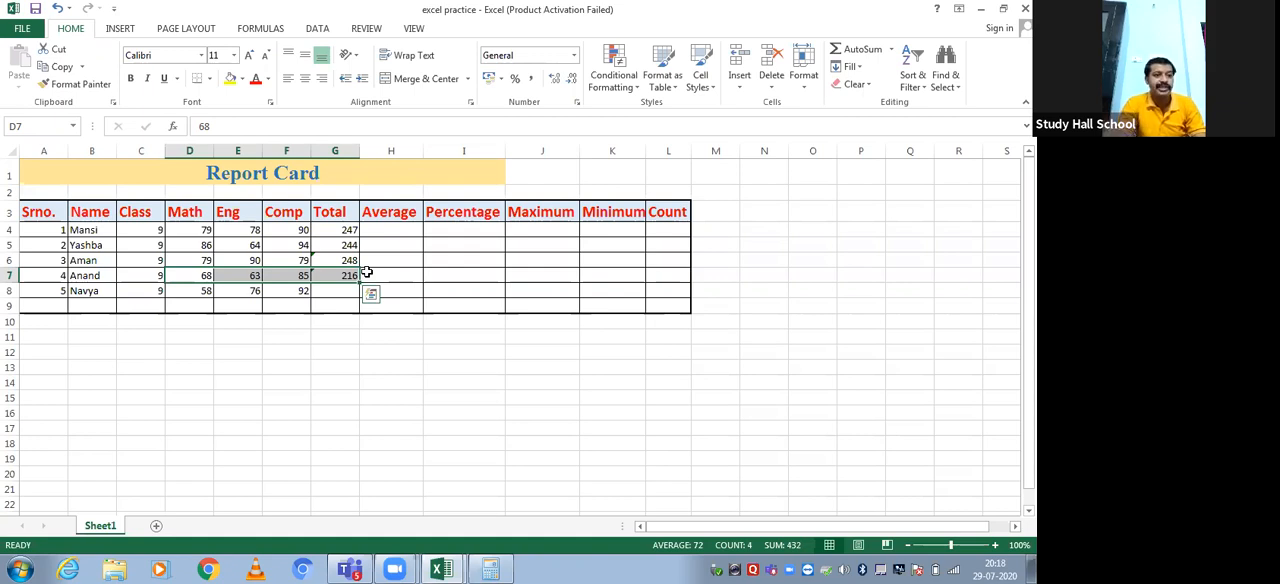
pyautogui.hotkey('ctrl', 'z')
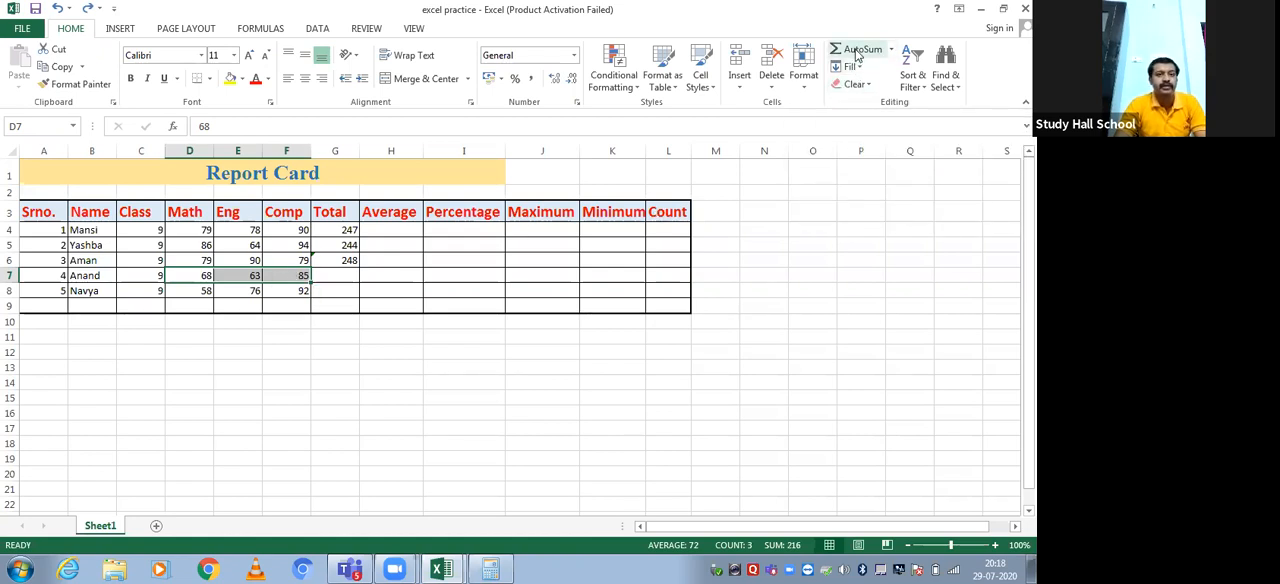
pyautogui.click(857, 54)
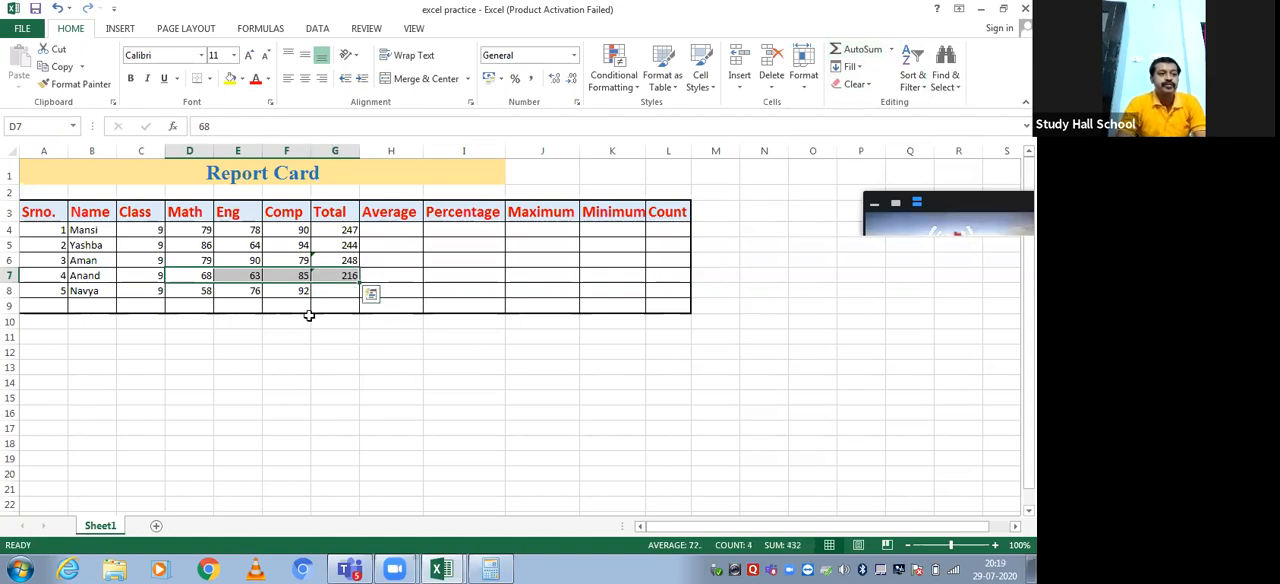
# Review the formulas in Total cells G4 through G7 to compare the addition, SUM and AutoSum methods
pyautogui.click(327, 286)
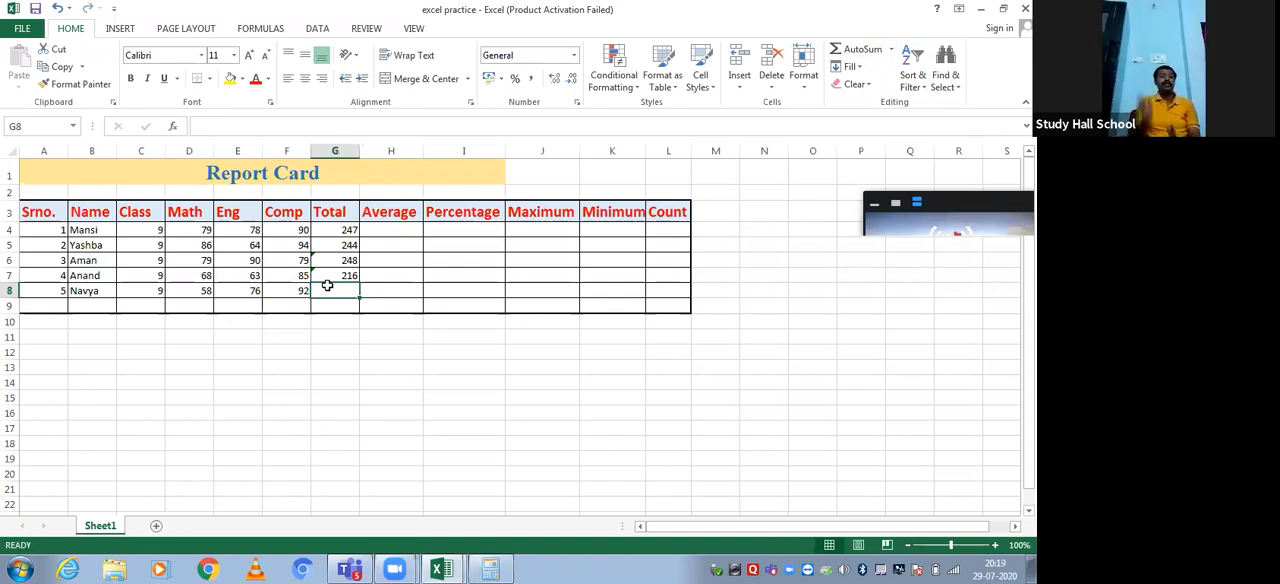
pyautogui.click(327, 238)
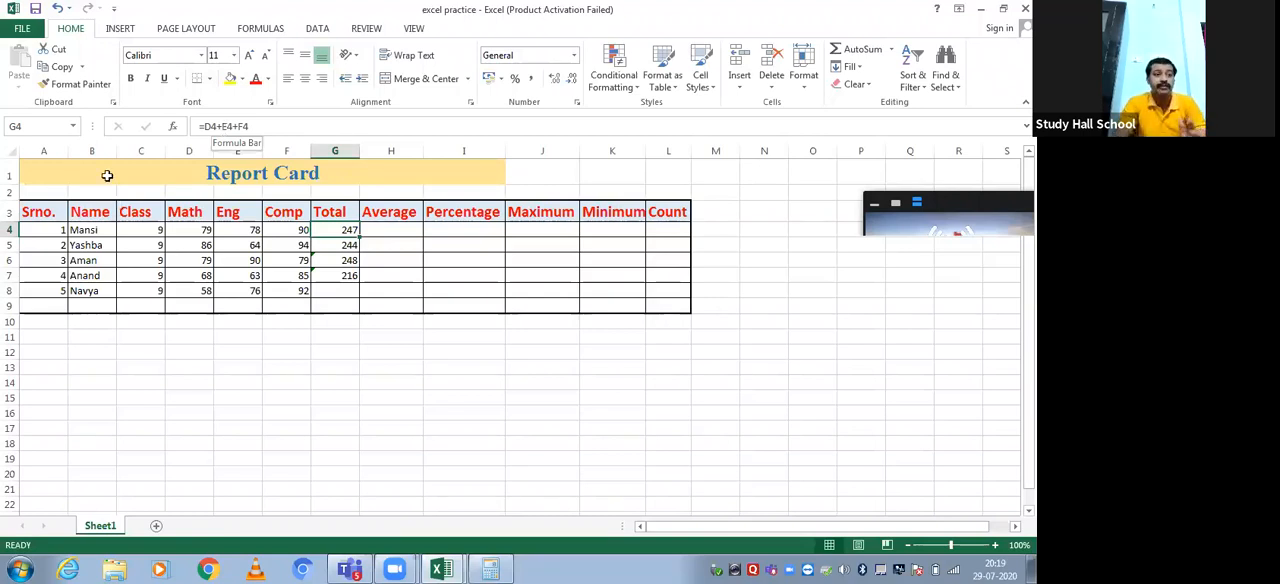
pyautogui.click(330, 245)
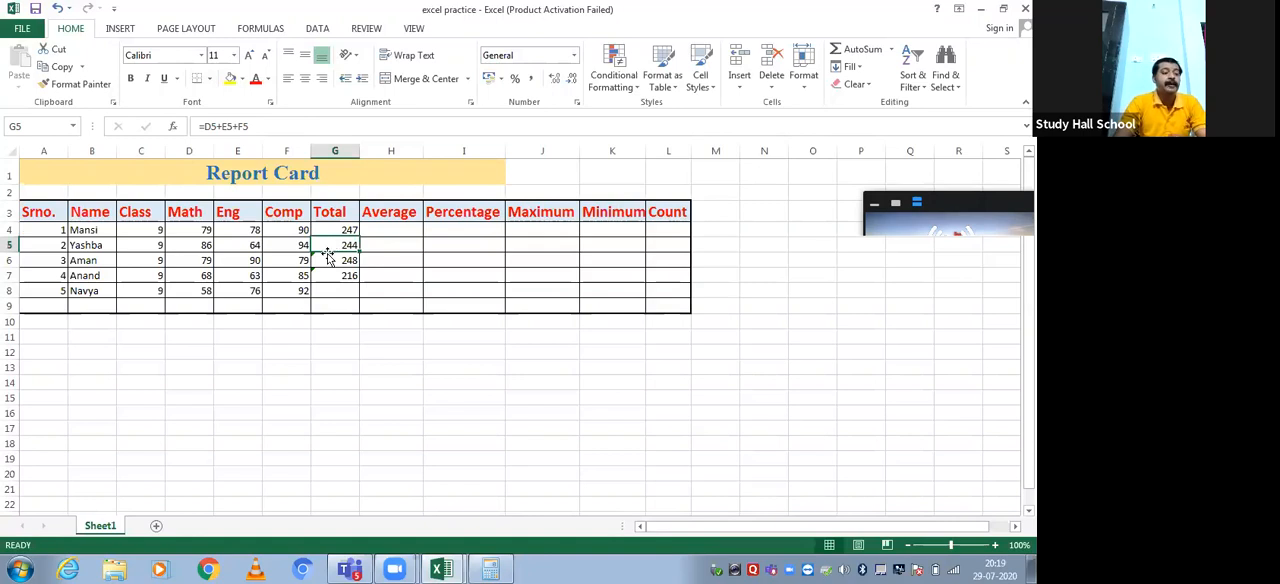
pyautogui.click(330, 260)
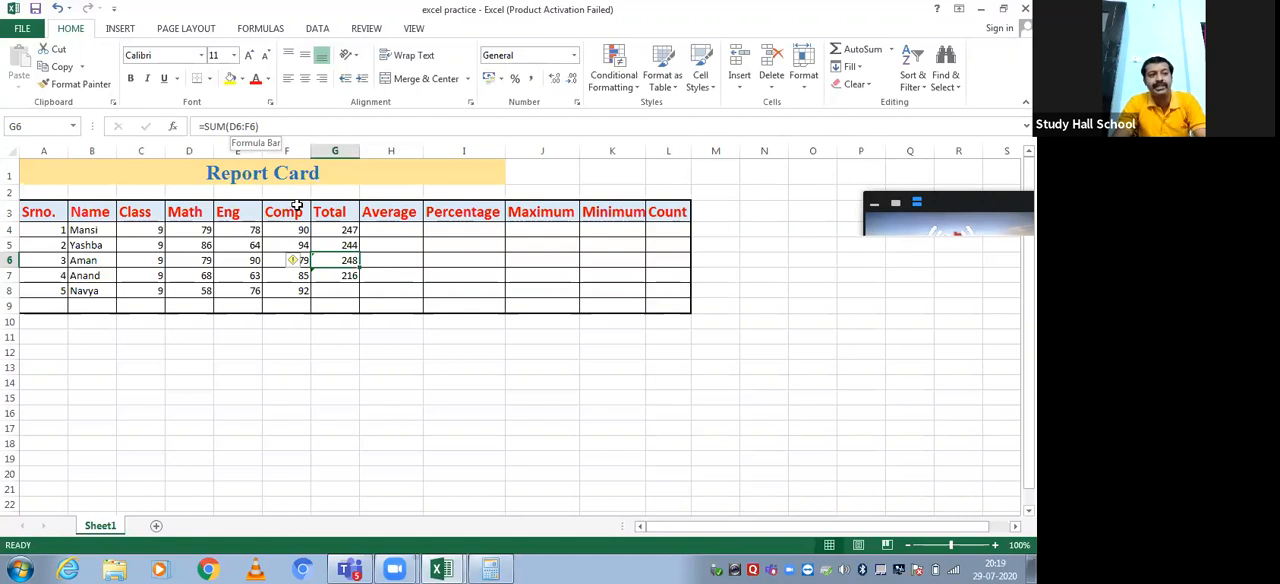
pyautogui.click(344, 277)
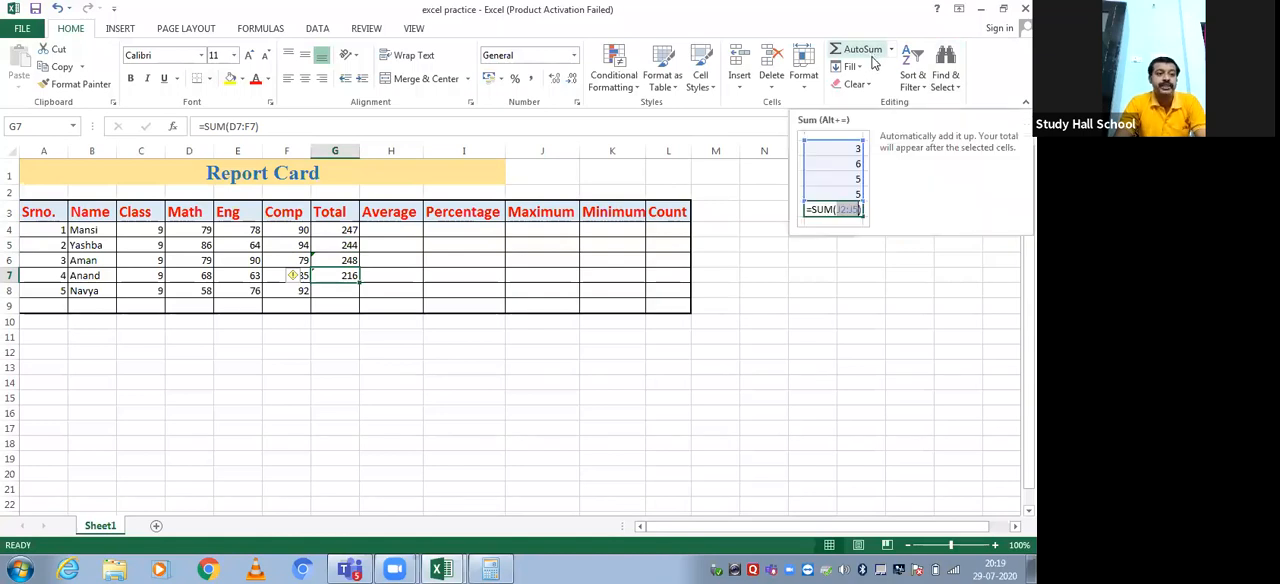
pyautogui.click(322, 297)
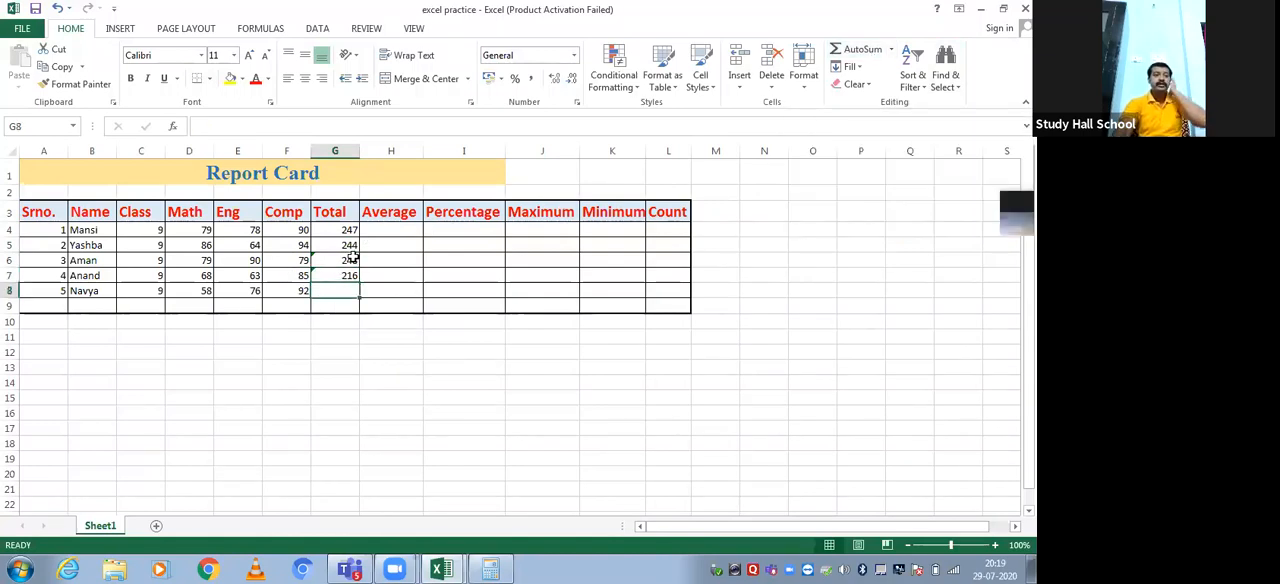
# Clear the SUM totals in G6:G7 and fill the cell-reference formula from G5 down to G7
pyautogui.moveTo(352, 258); pyautogui.dragTo(349, 274)
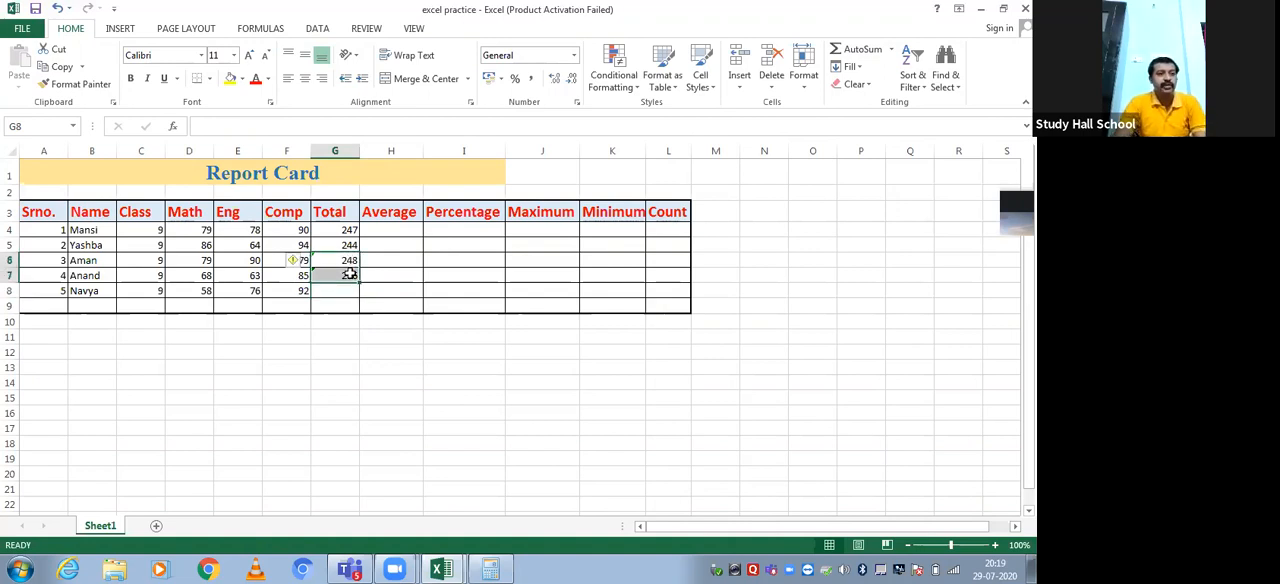
pyautogui.press('Delete')
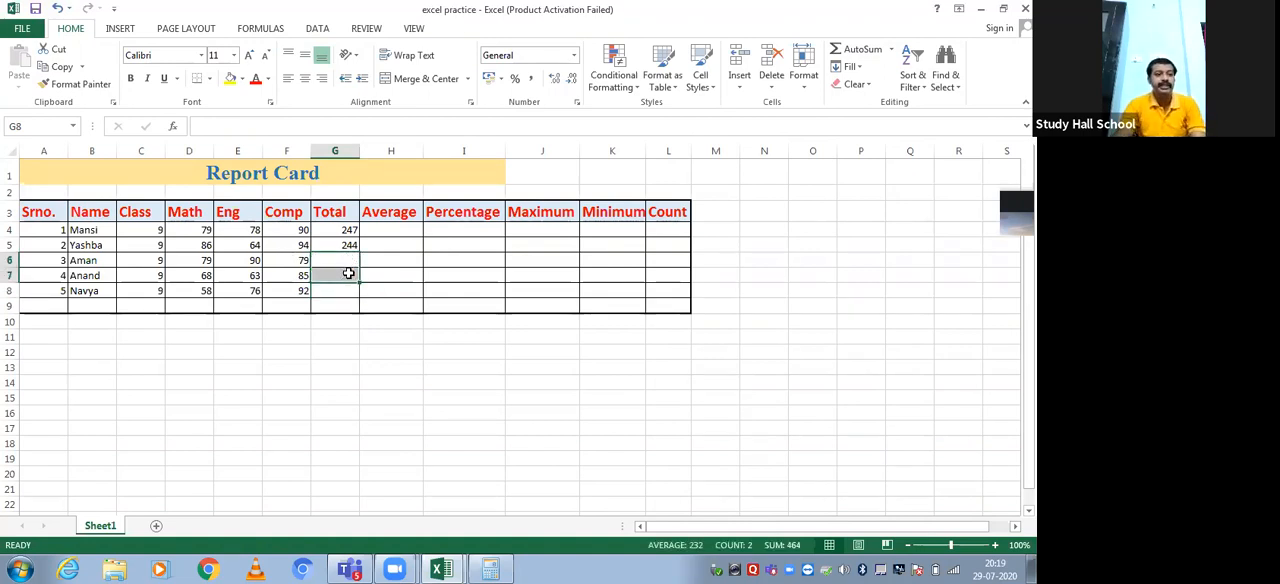
pyautogui.click(337, 258)
pyautogui.click(352, 246)
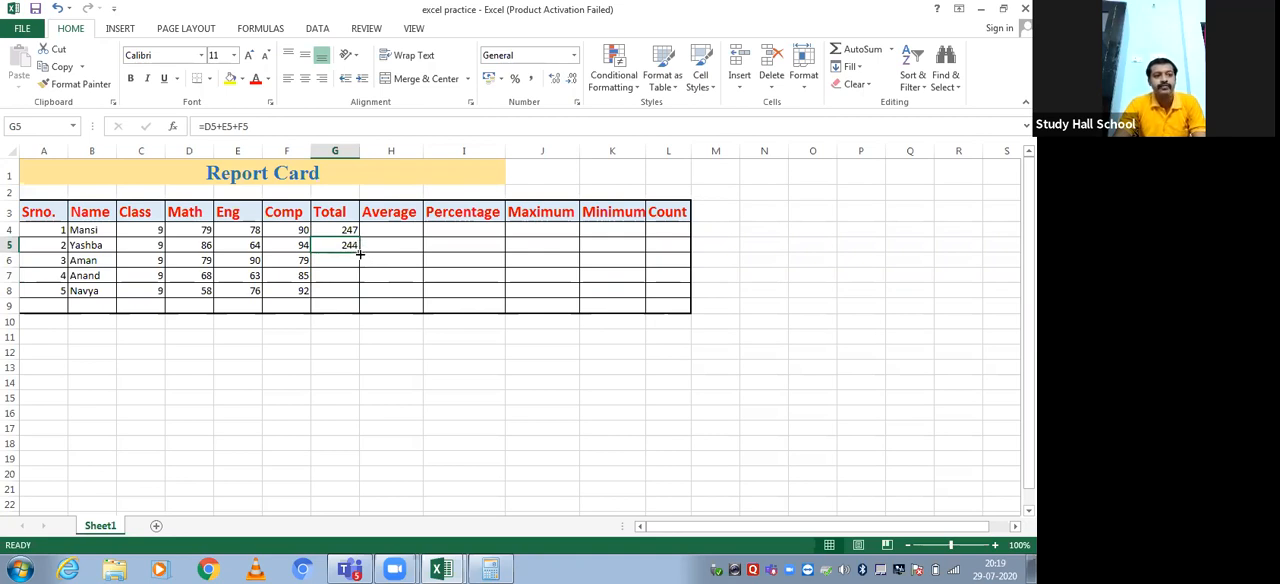
pyautogui.moveTo(363, 254); pyautogui.dragTo(362, 281)
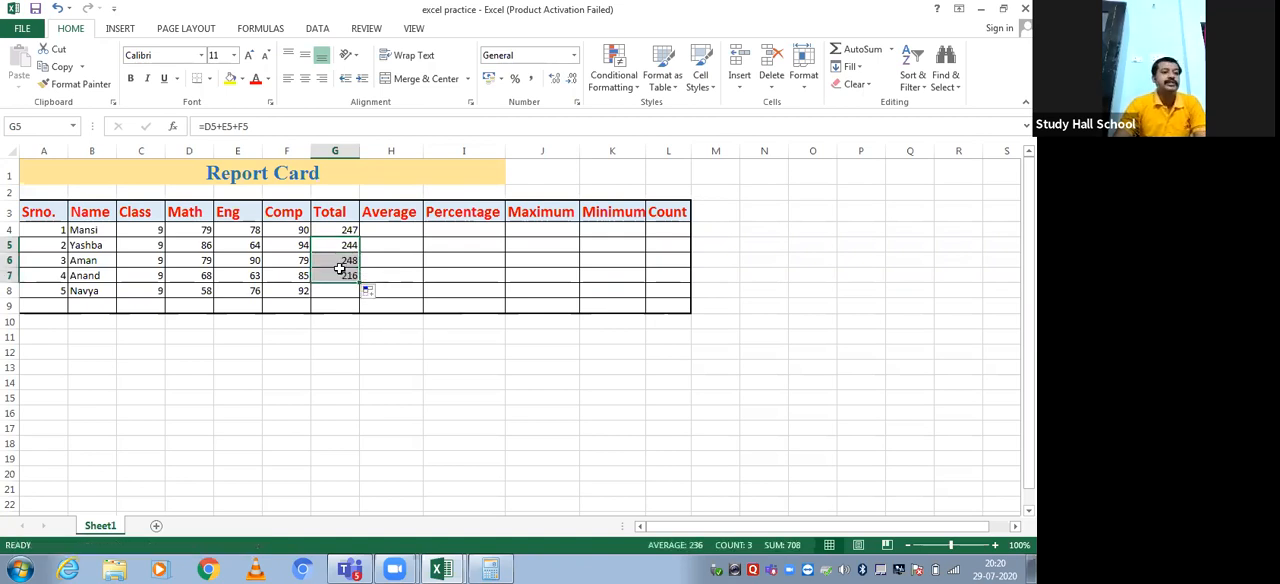
# Clear the totals in G5:G7 and auto-fill the G4 formula down through the last student's row, G8
pyautogui.click(400, 260)
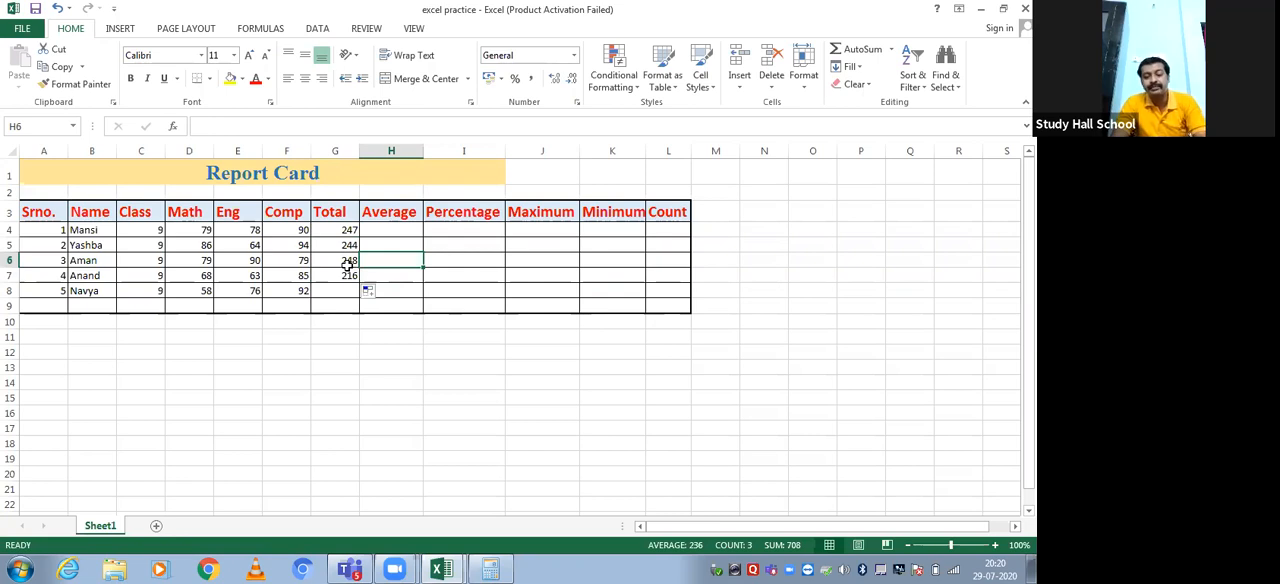
pyautogui.moveTo(337, 247); pyautogui.dragTo(332, 276)
pyautogui.press('Delete')
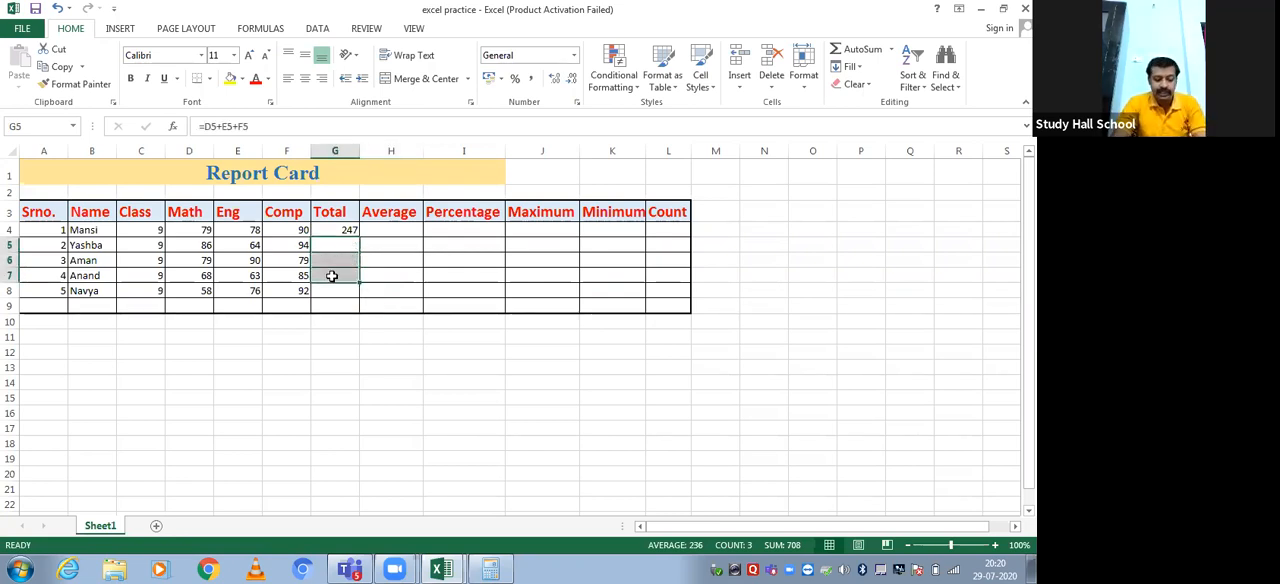
pyautogui.click(344, 232)
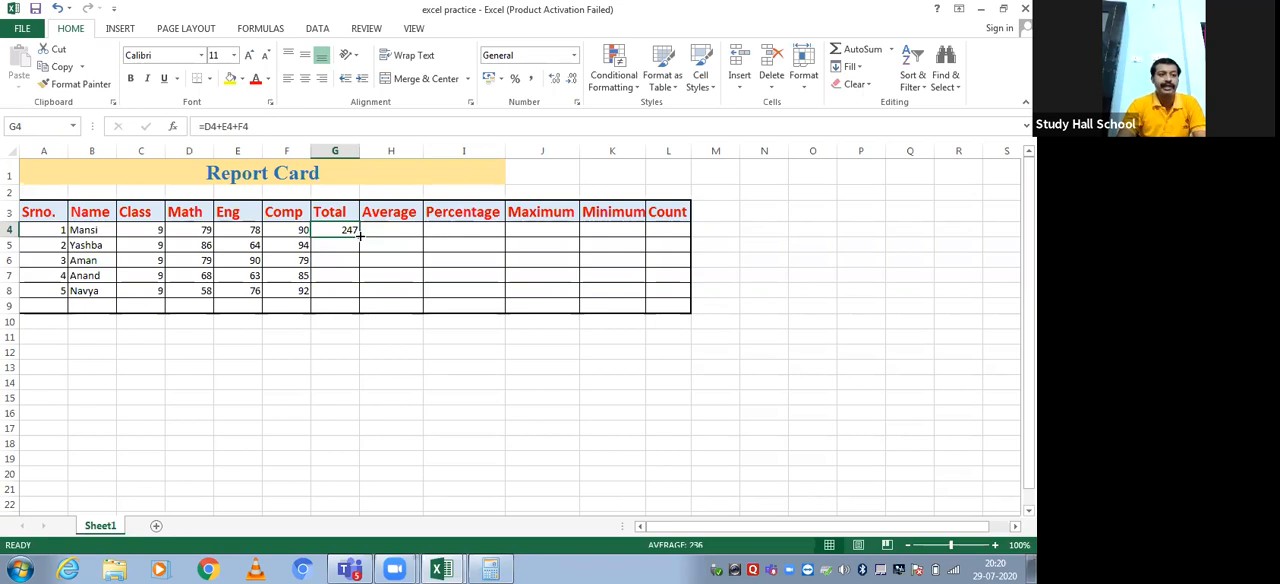
pyautogui.doubleClick(360, 235)
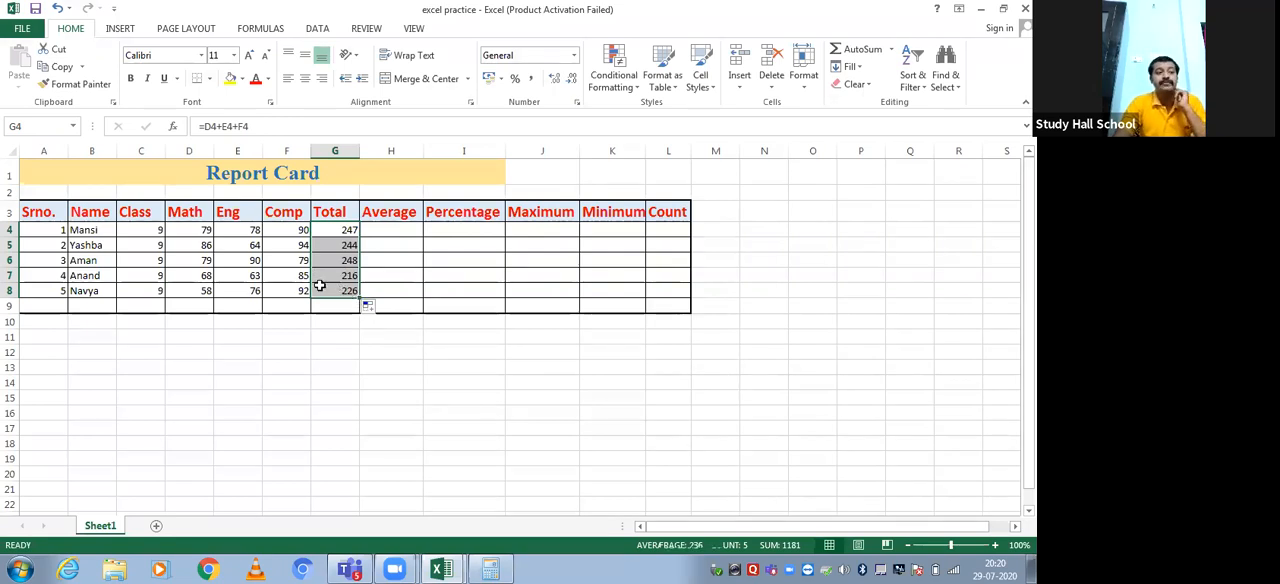
# Insert a blank row above the fourth student's row
pyautogui.click(10, 275)
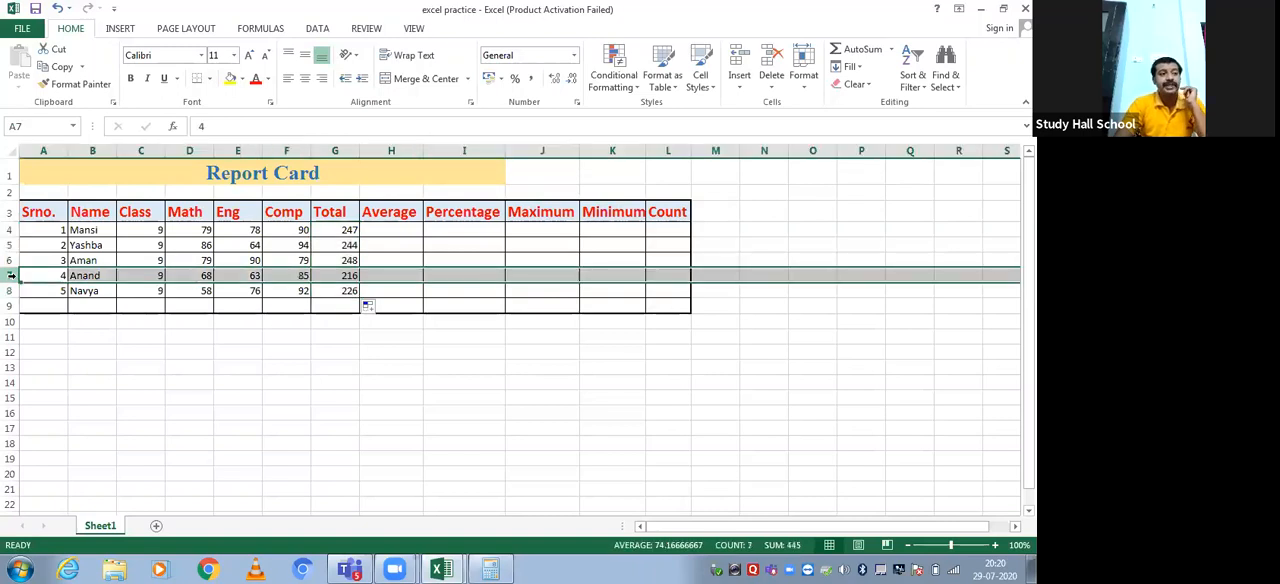
pyautogui.rightClick(10, 275)
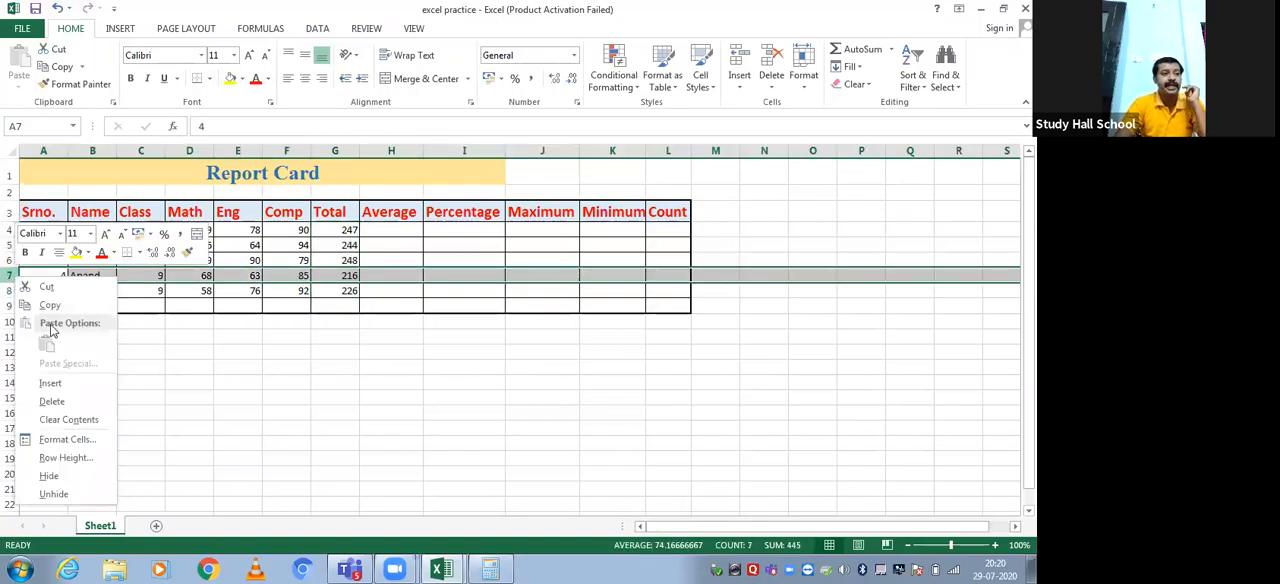
pyautogui.click(57, 385)
# Clear the totals in G8:G9, G6 and G5, and auto-fill the G4 formula down to G6
pyautogui.moveTo(343, 290); pyautogui.dragTo(343, 303)
pyautogui.press('Delete')
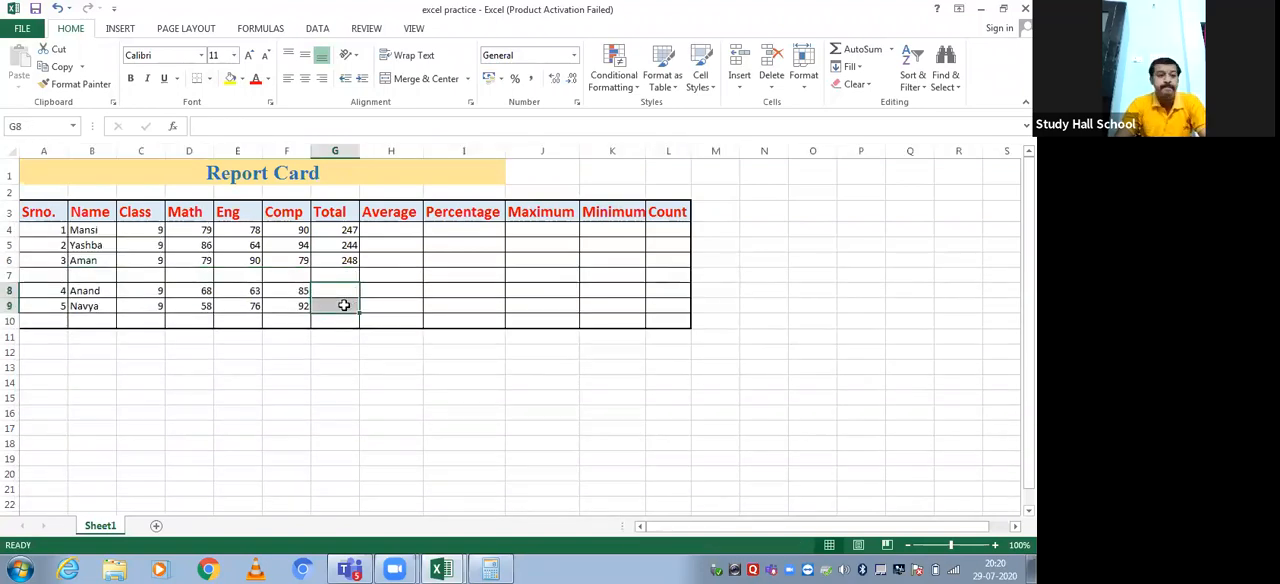
pyautogui.click(335, 257)
pyautogui.press('Delete')
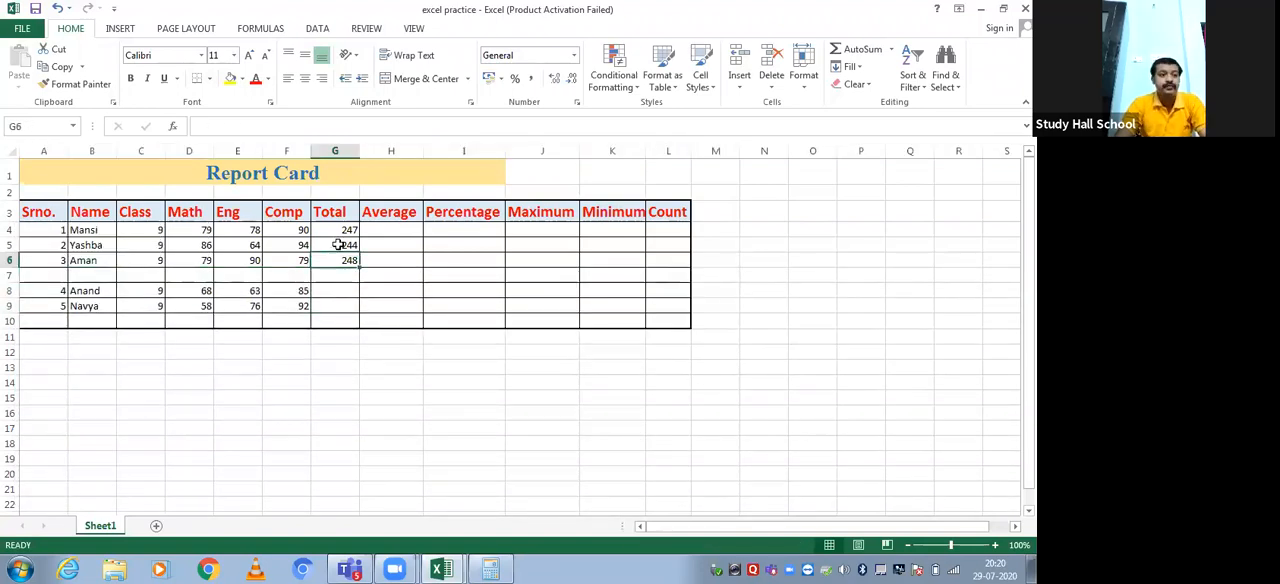
pyautogui.click(337, 245)
pyautogui.press('Delete')
pyautogui.click(341, 230)
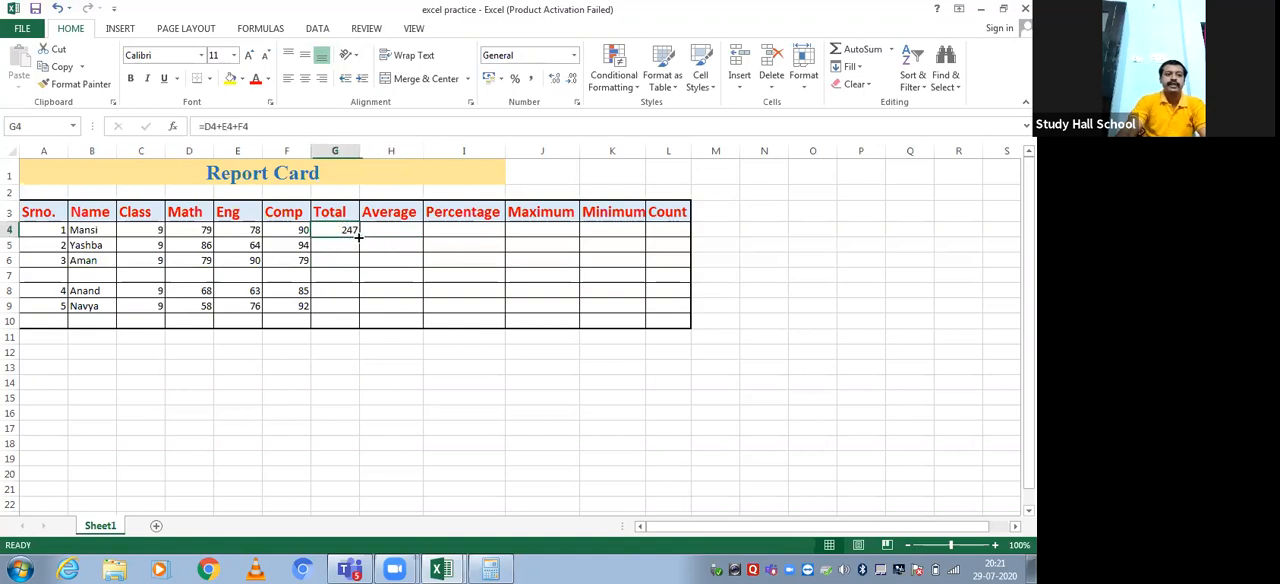
pyautogui.moveTo(358, 236); pyautogui.dragTo(362, 265)
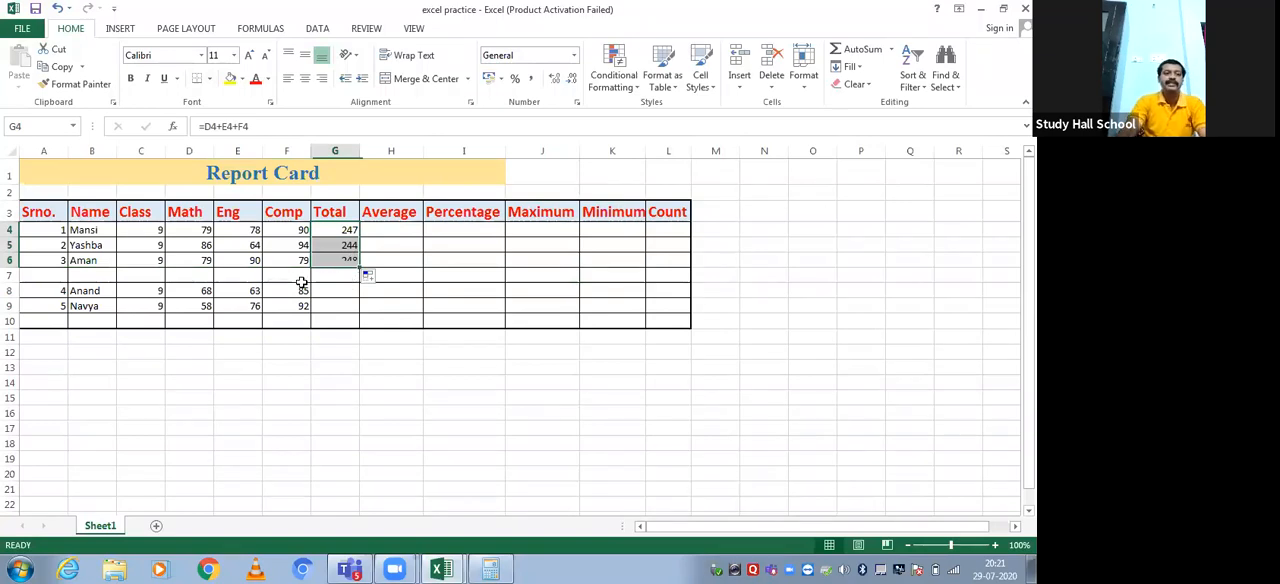
# Delete the blank row 7 and auto-fill the total formula from G6 down through the last student's row, G8
pyautogui.click(10, 276)
pyautogui.rightClick(12, 277)
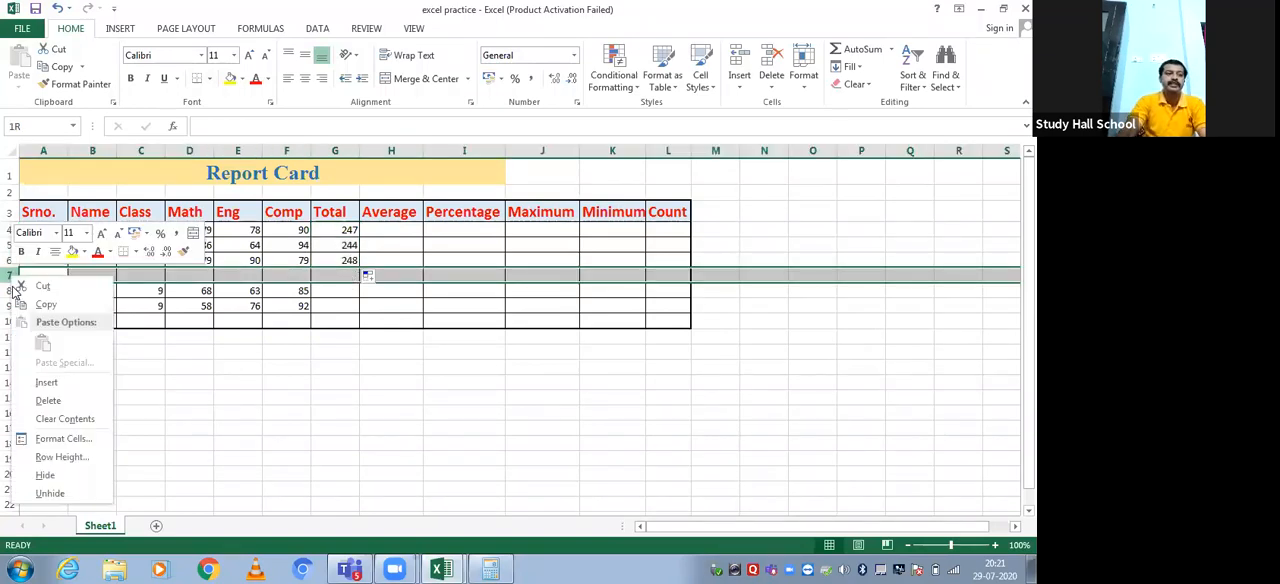
pyautogui.click(48, 400)
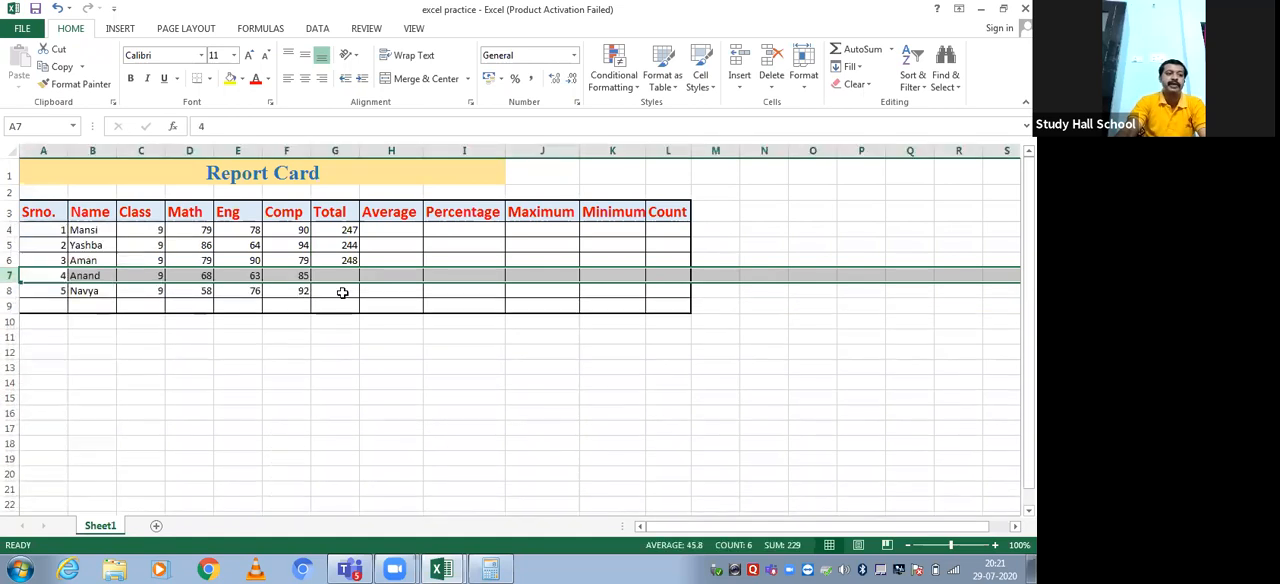
pyautogui.click(346, 261)
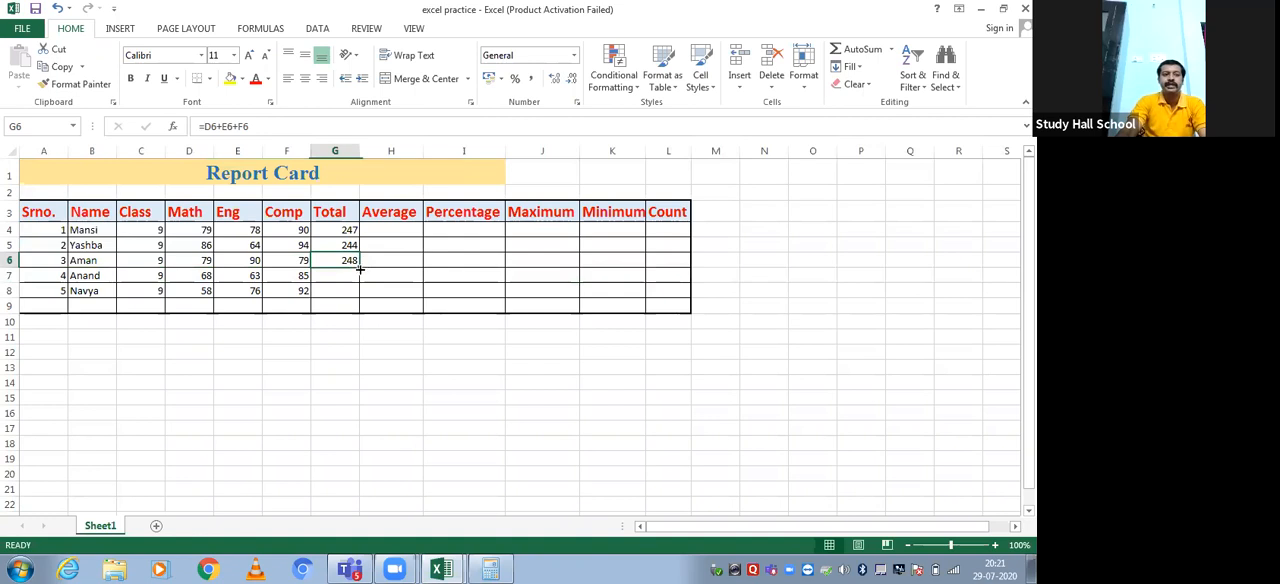
pyautogui.moveTo(359, 268); pyautogui.dragTo(360, 297)
# Calculate the first student's average in H4 with the formula =G4/3
pyautogui.press('Right')
pyautogui.press('Up')
pyautogui.press('Up')
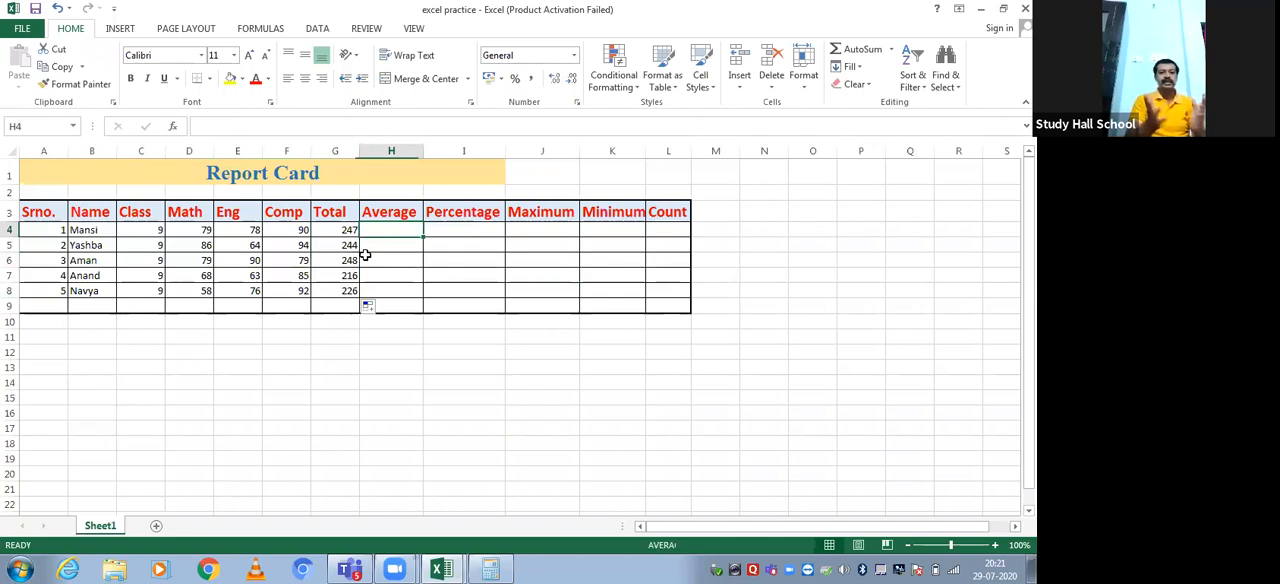
pyautogui.write('=')
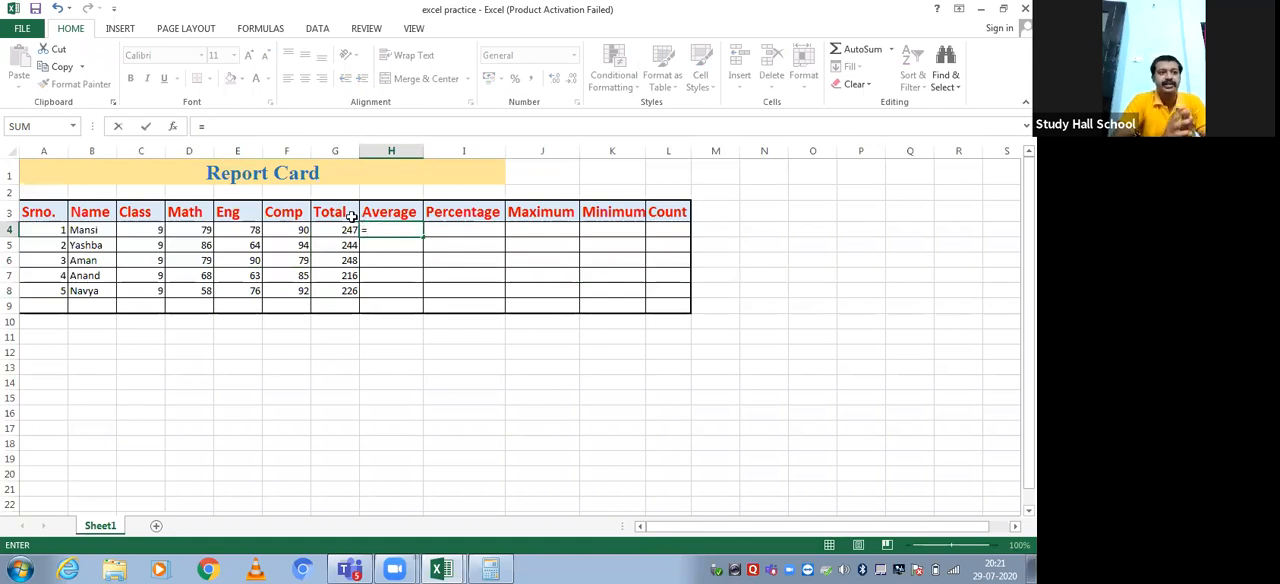
pyautogui.click(351, 230)
pyautogui.write('/3')
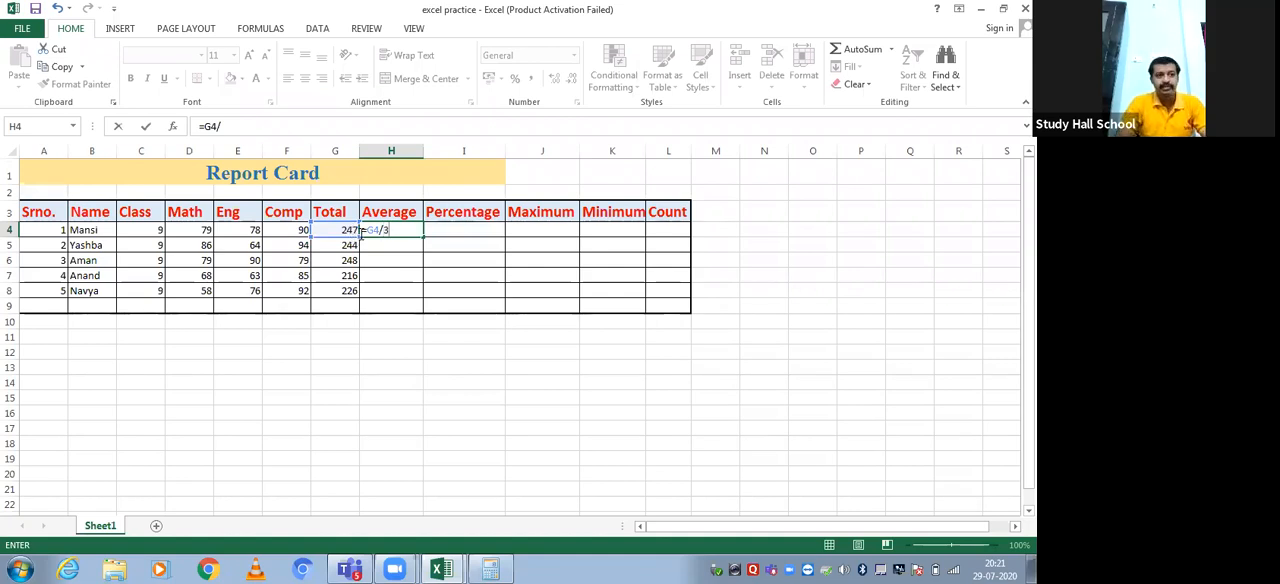
pyautogui.press('Return')
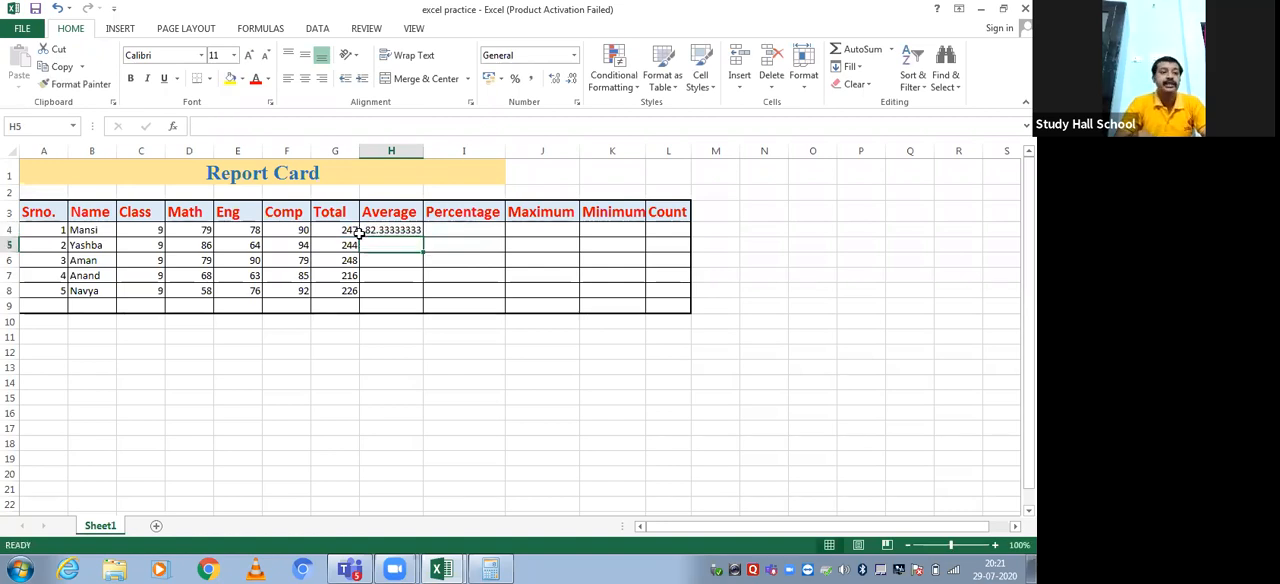
# Calculate the second student's average in H5 with the formula =G5/3
pyautogui.write('=')
pyautogui.click(345, 246)
pyautogui.write('/')
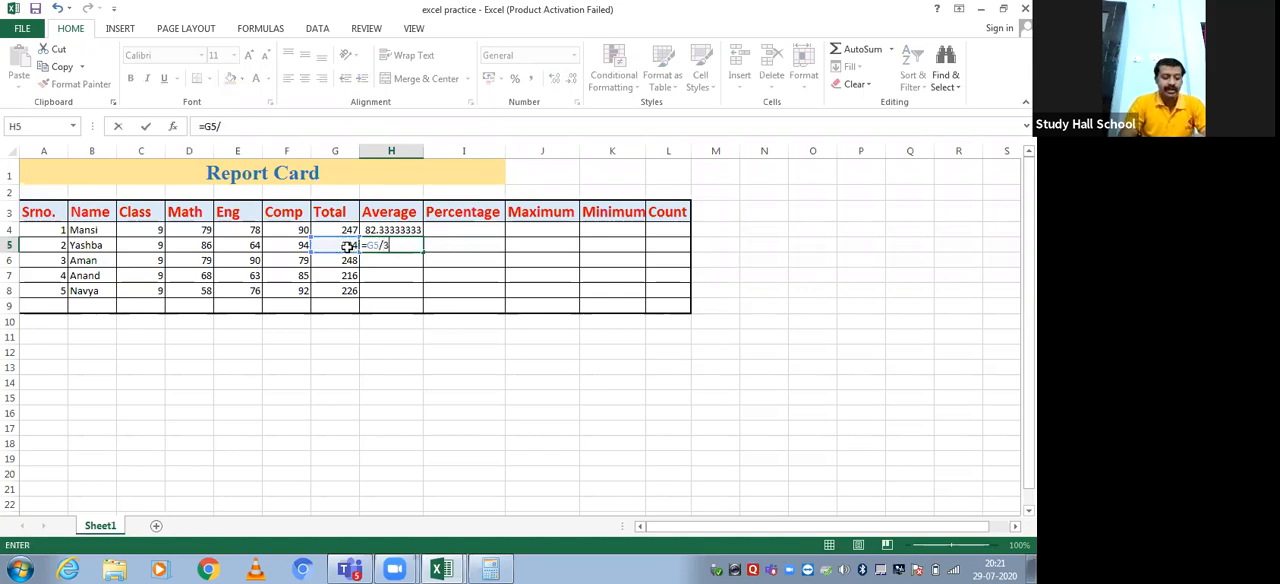
pyautogui.write('3')
pyautogui.press('Return')
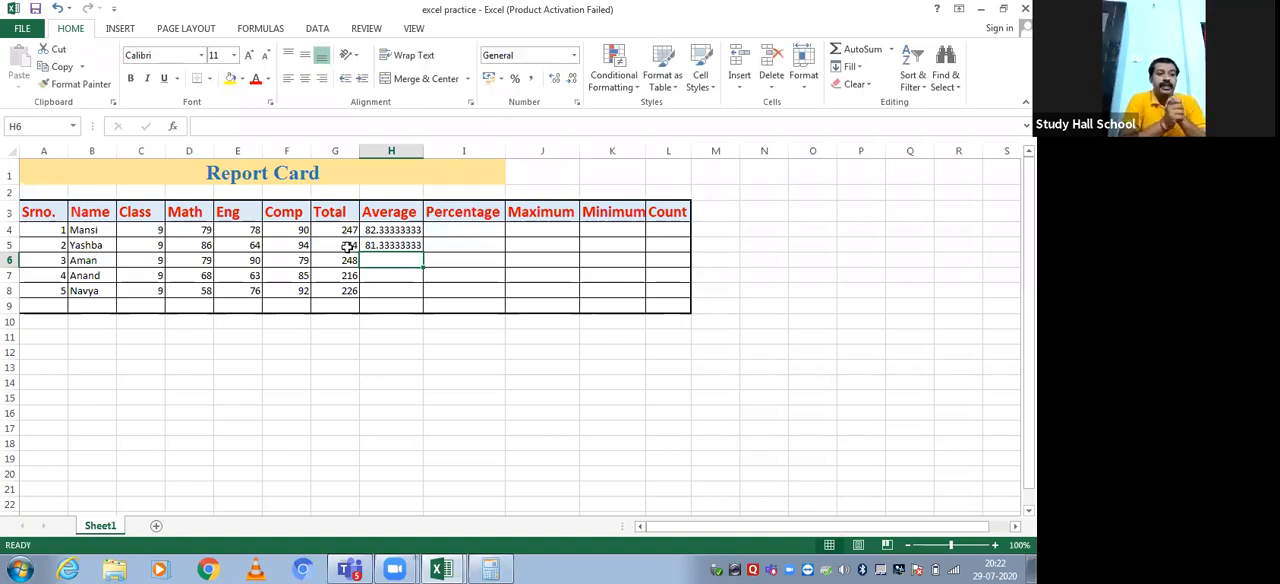
# Enter =AVERAGE(D6:F6) for the third student in H6 and auto-fill it down to H8
pyautogui.write('=')
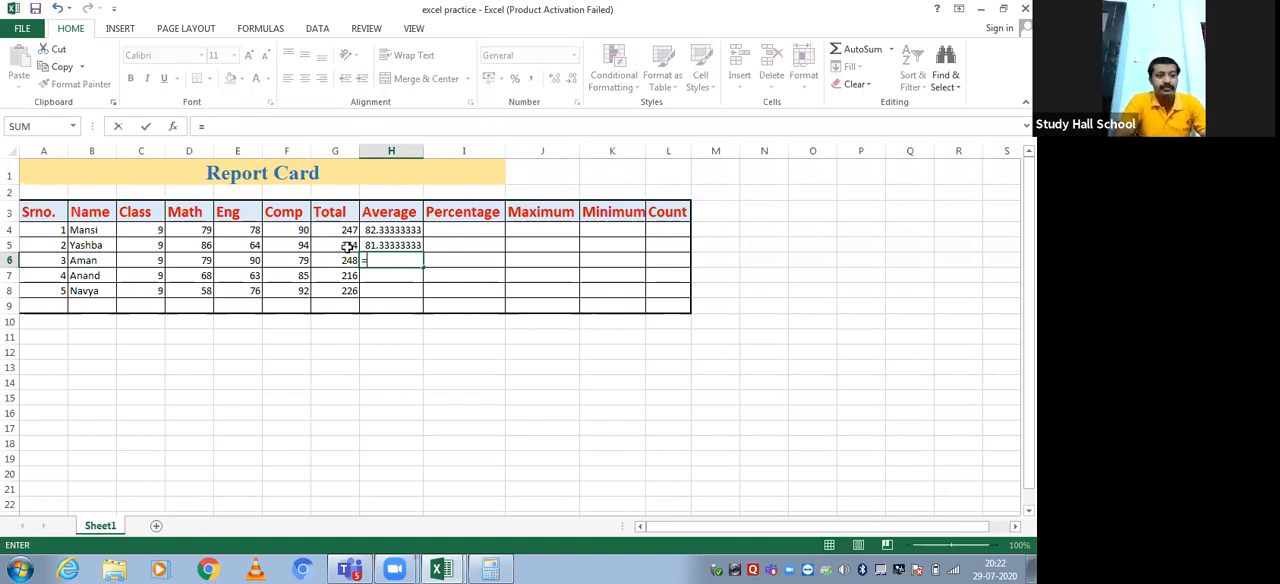
pyautogui.write('avert')
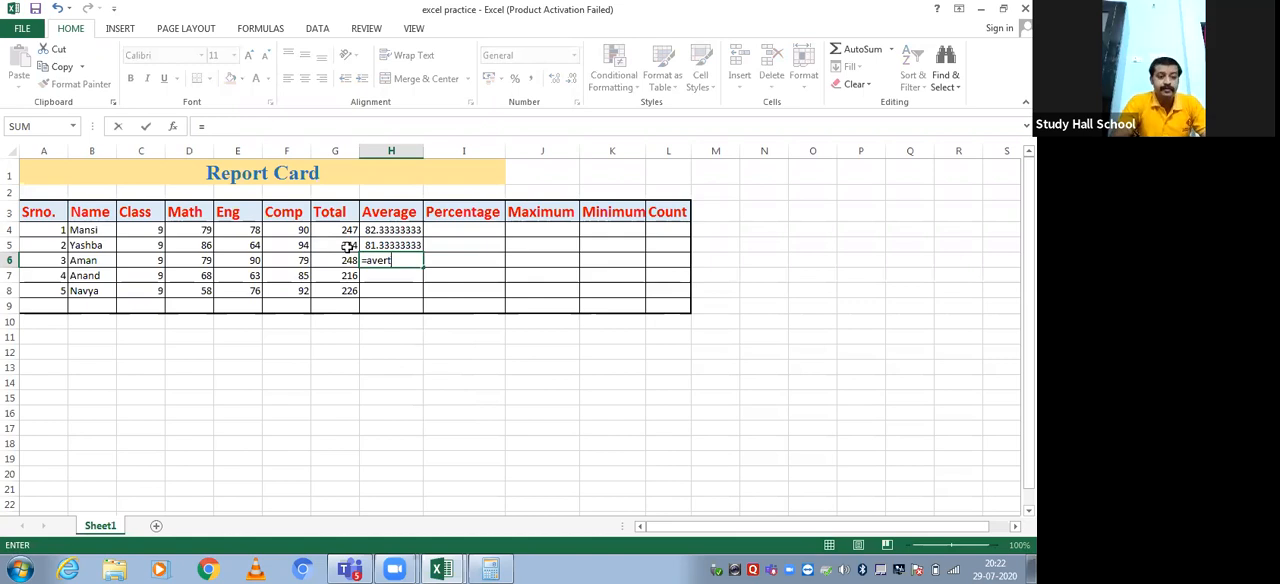
pyautogui.press('BackSpace')
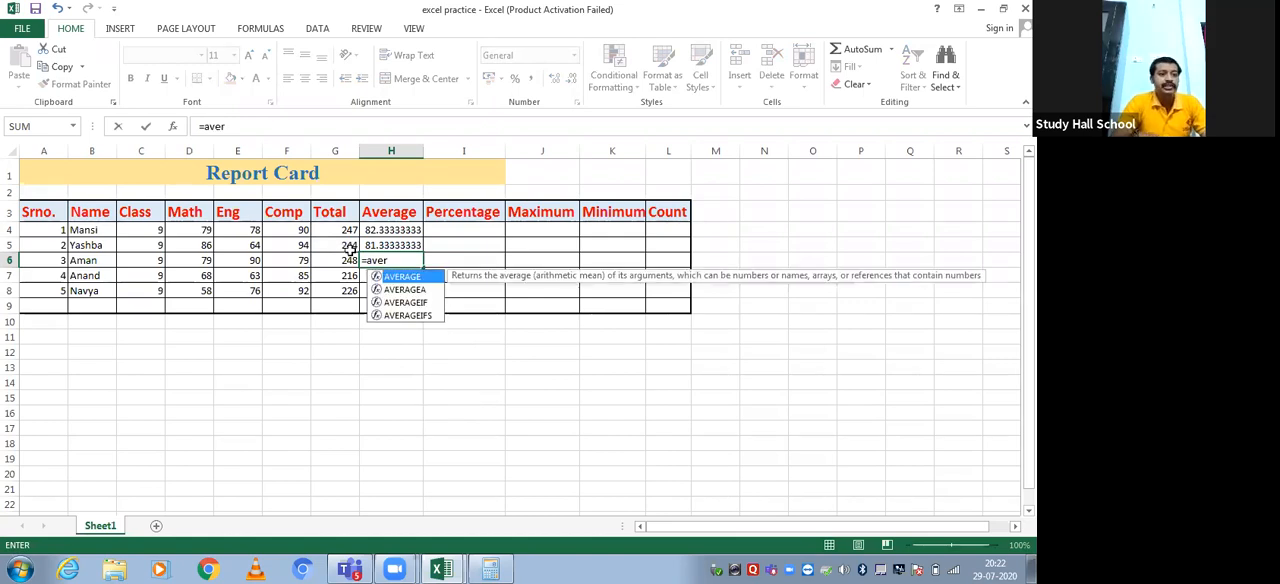
pyautogui.doubleClick(400, 277)
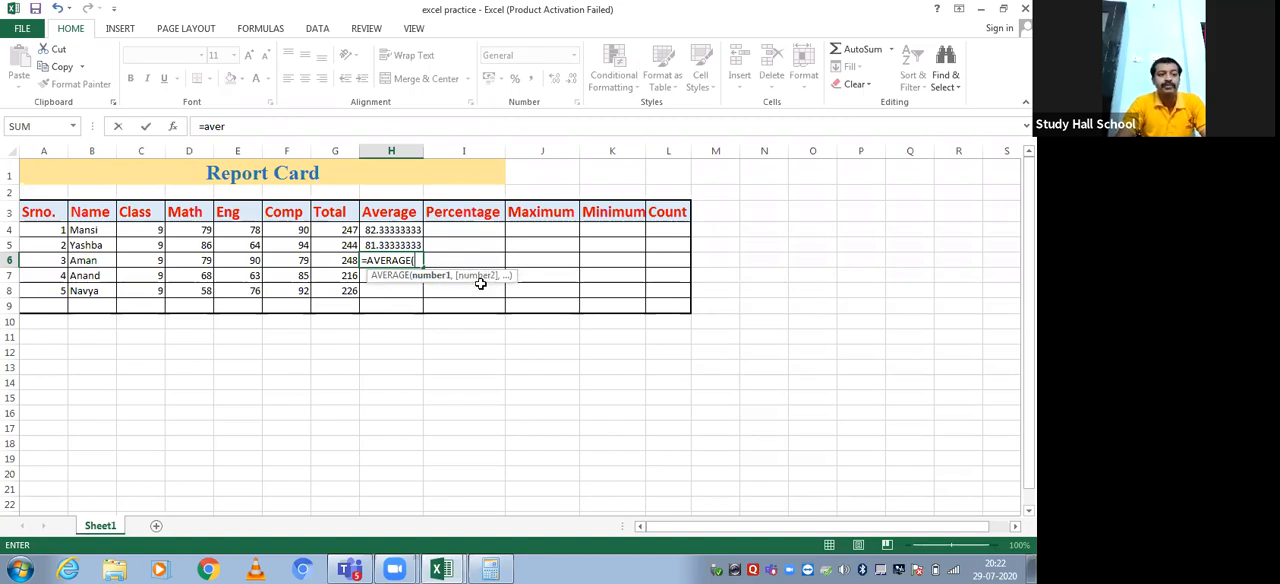
pyautogui.click(191, 259)
pyautogui.moveTo(214, 262); pyautogui.dragTo(285, 263)
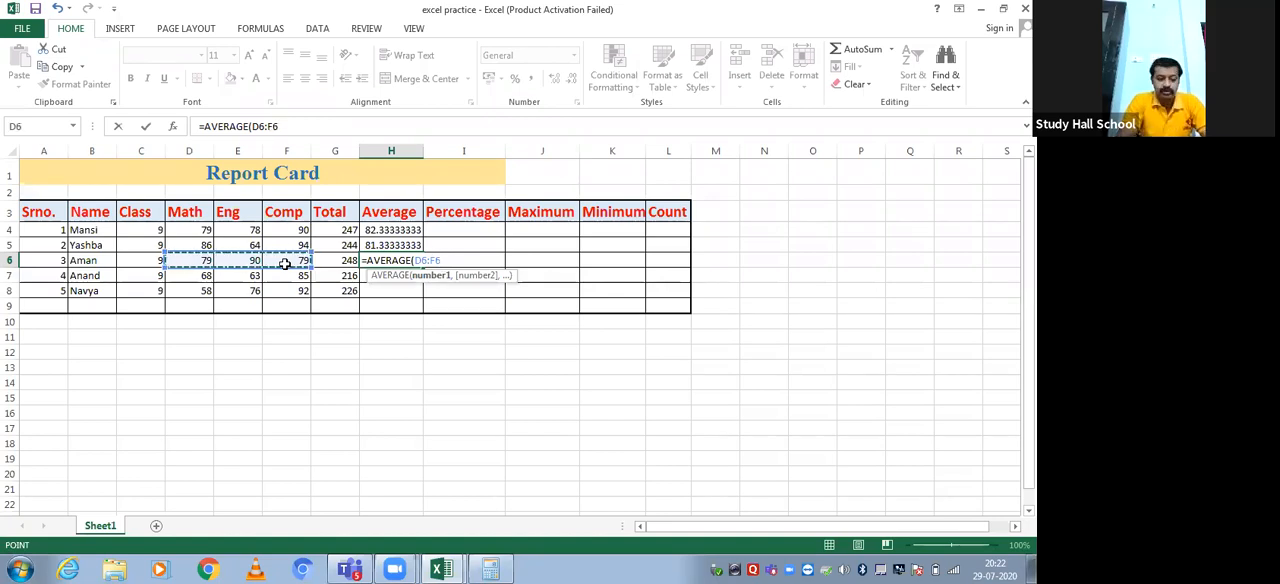
pyautogui.hotkey('ctrl', 'Return')
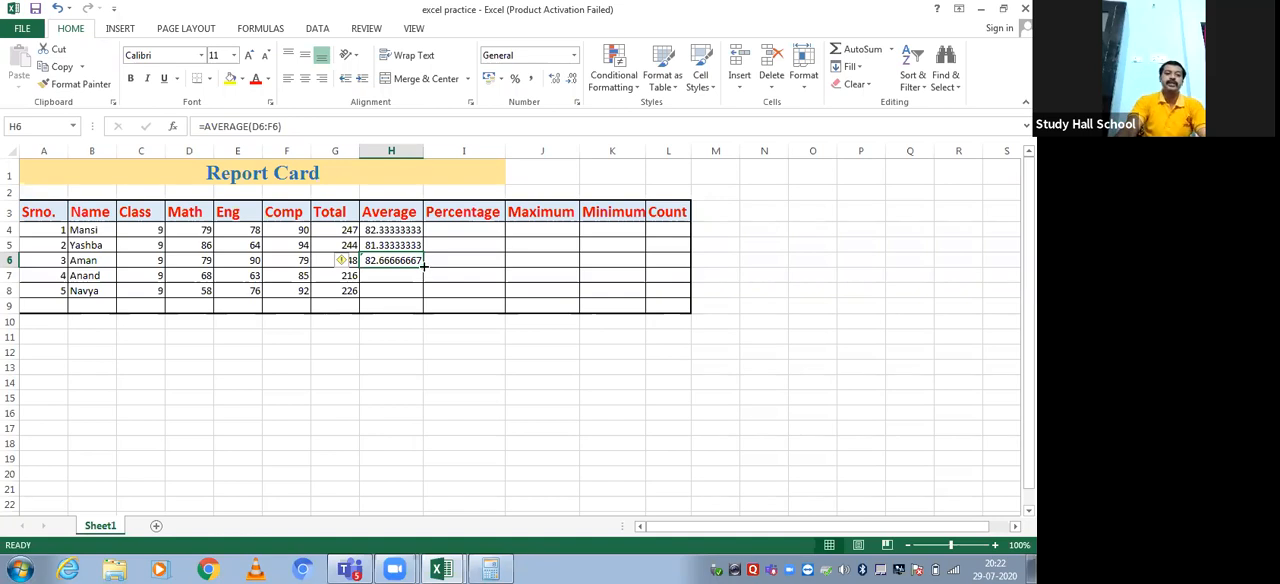
pyautogui.moveTo(423, 265); pyautogui.dragTo(424, 297)
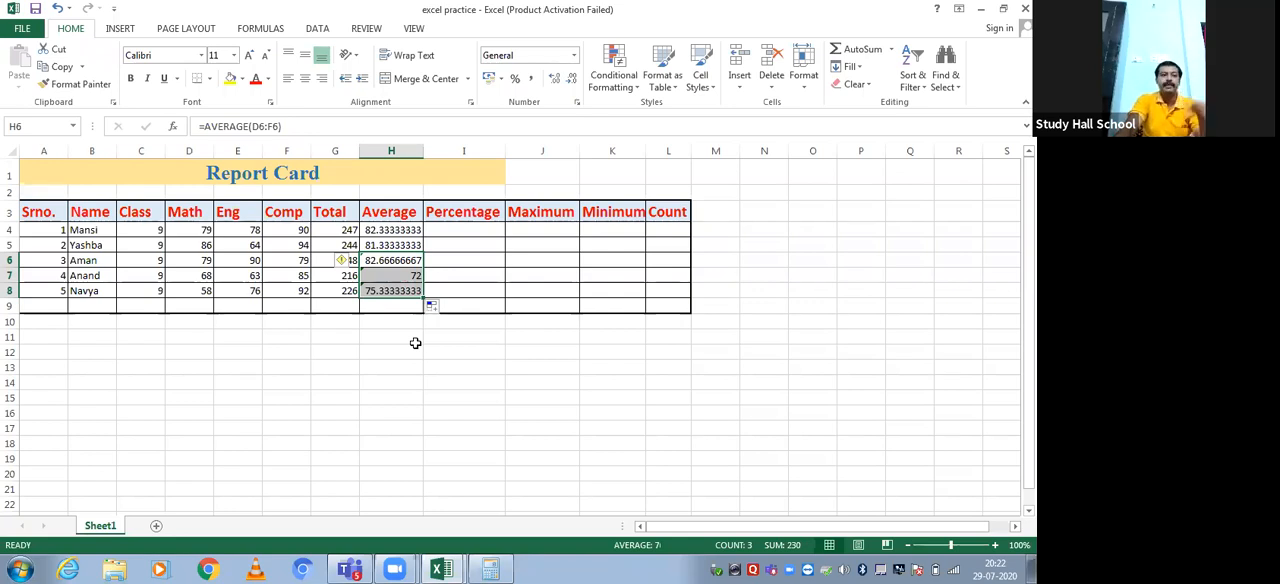
# Calculate the first student's percentage in I4 with the formula =G4/300*100
pyautogui.click(471, 228)
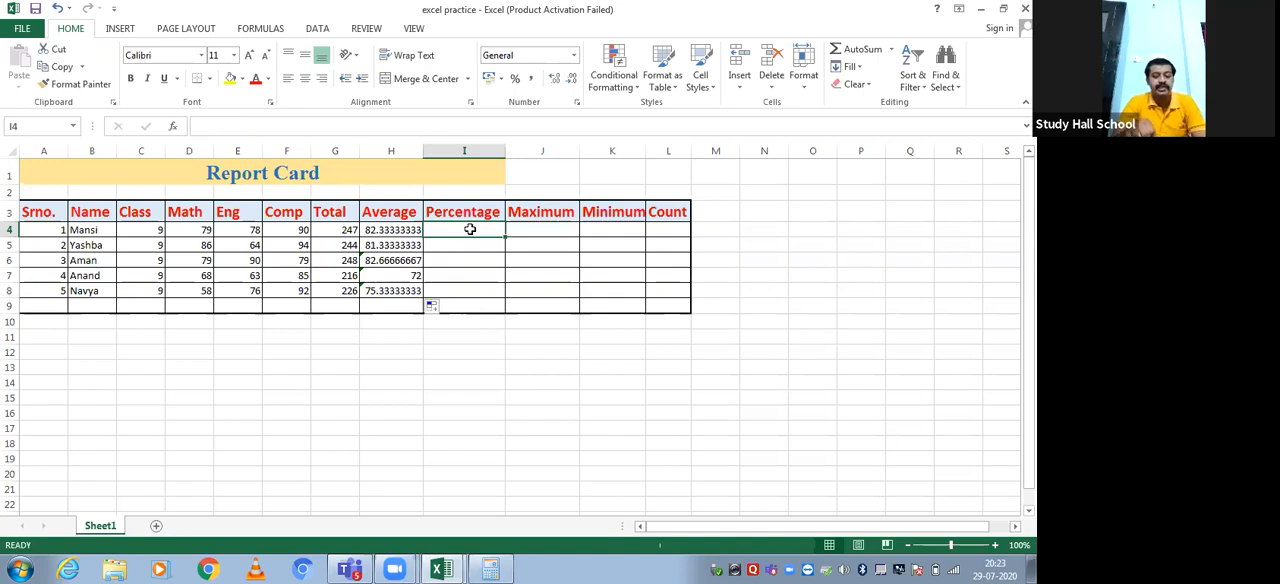
pyautogui.write('=')
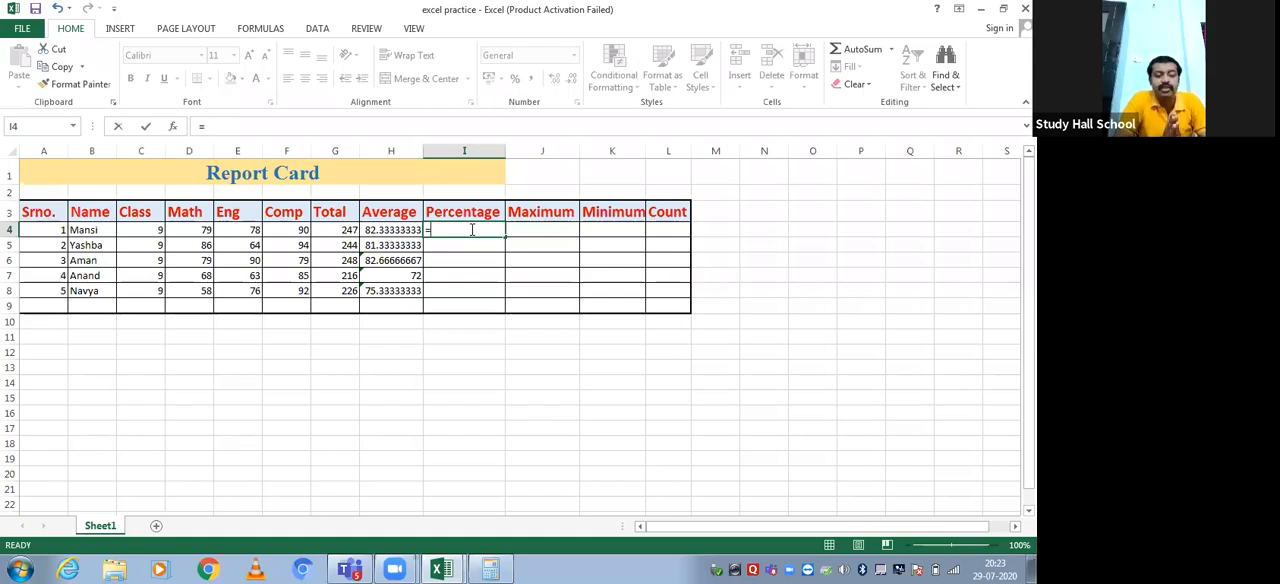
pyautogui.click(350, 231)
pyautogui.write('/2')
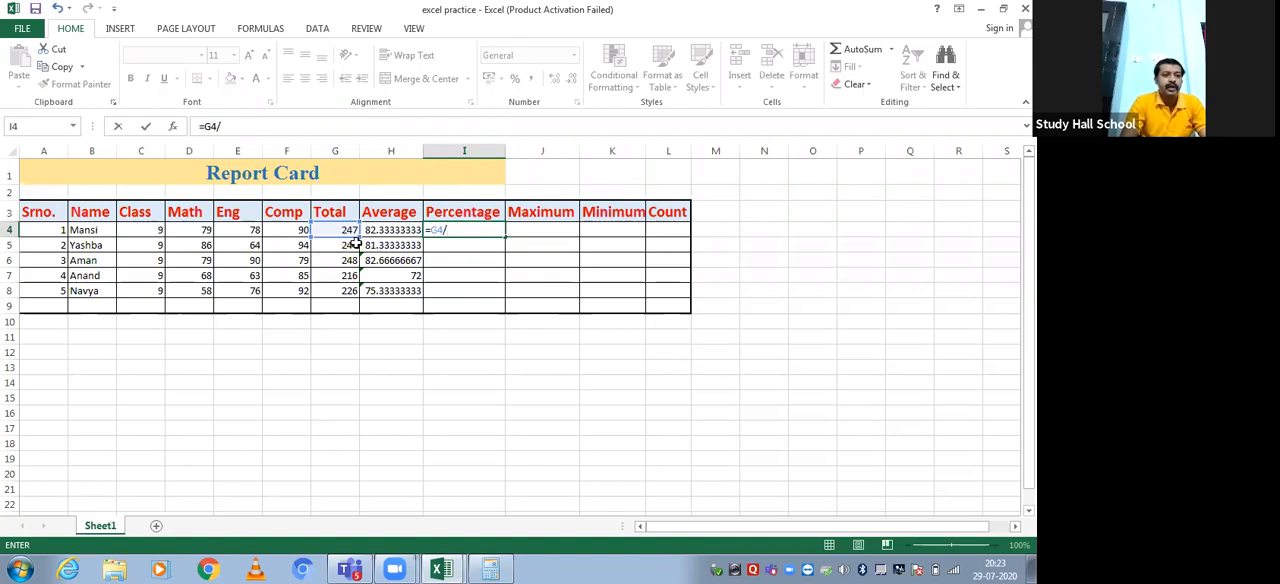
pyautogui.write('300')
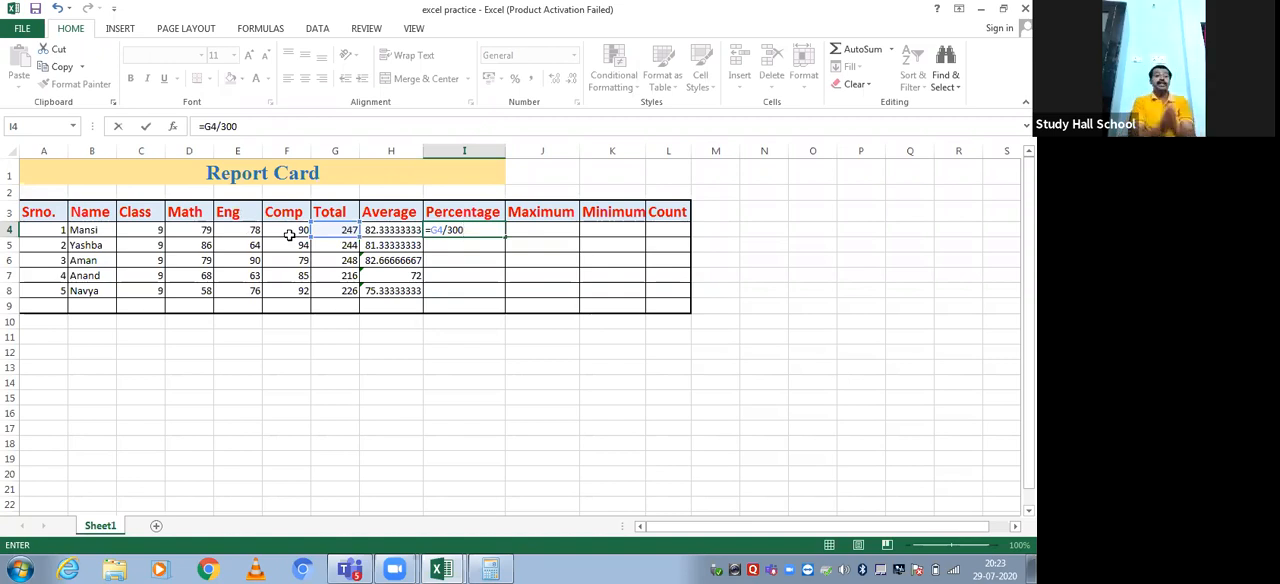
pyautogui.write('*100')
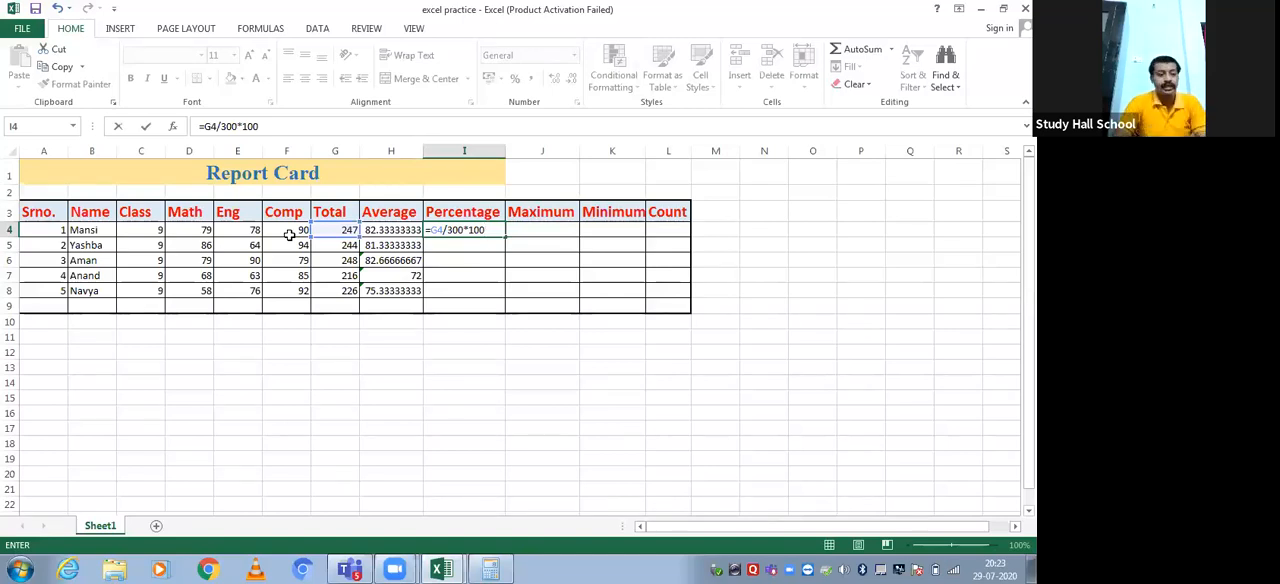
pyautogui.press('Return')
pyautogui.press('Up')
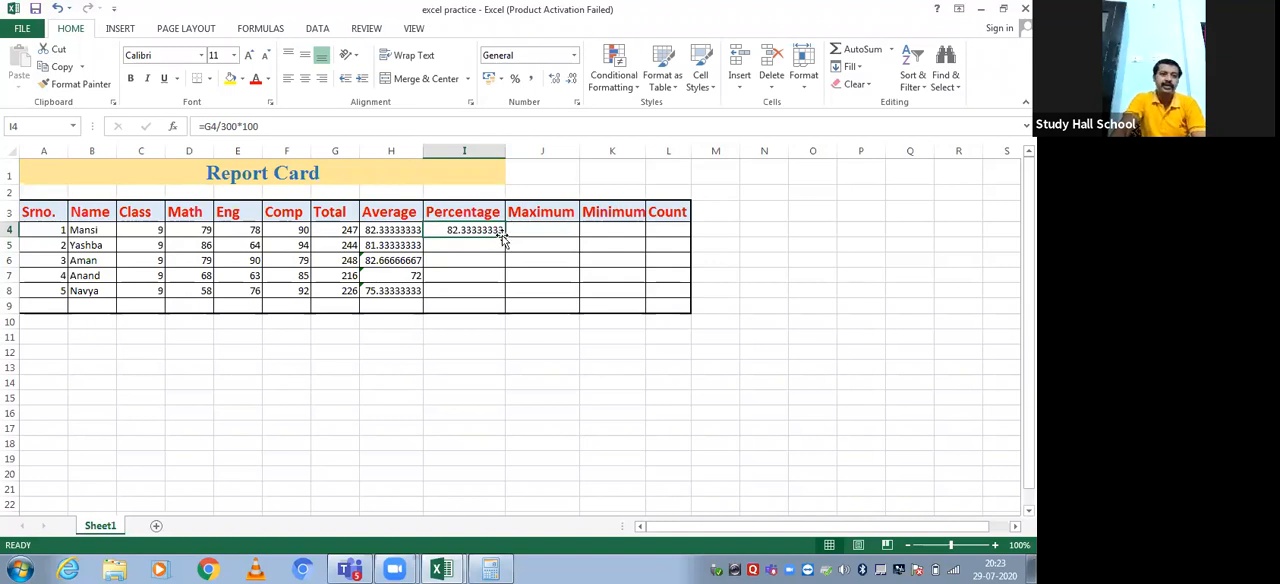
# Calculate the second student's percentage in I5 with the formula =G5/300*100
pyautogui.click(466, 248)
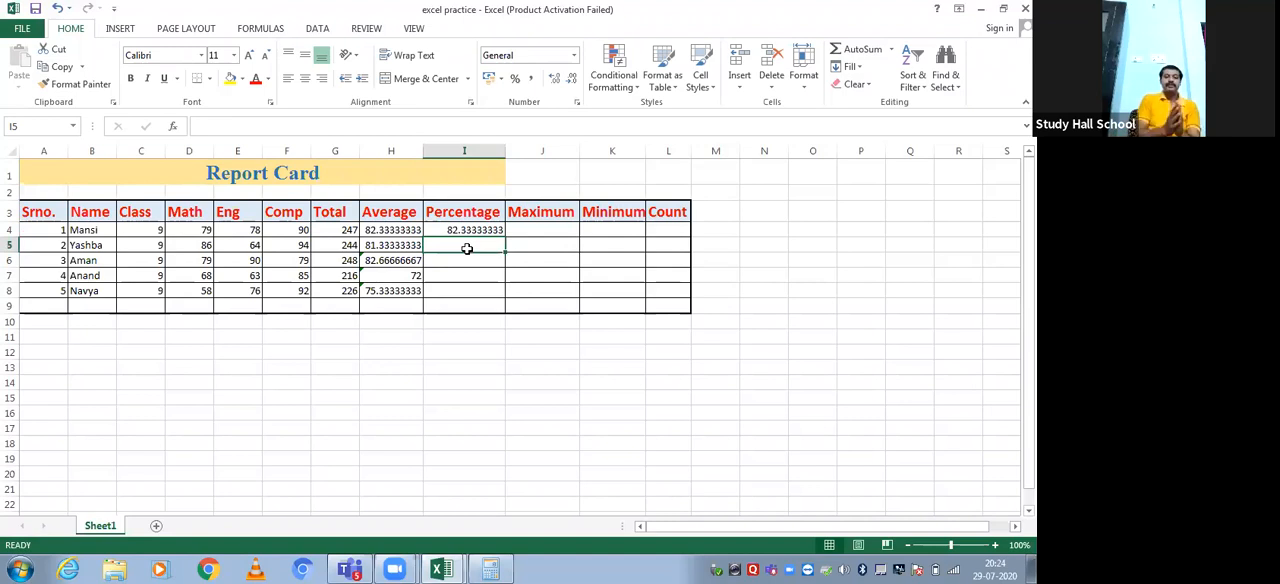
pyautogui.write('=')
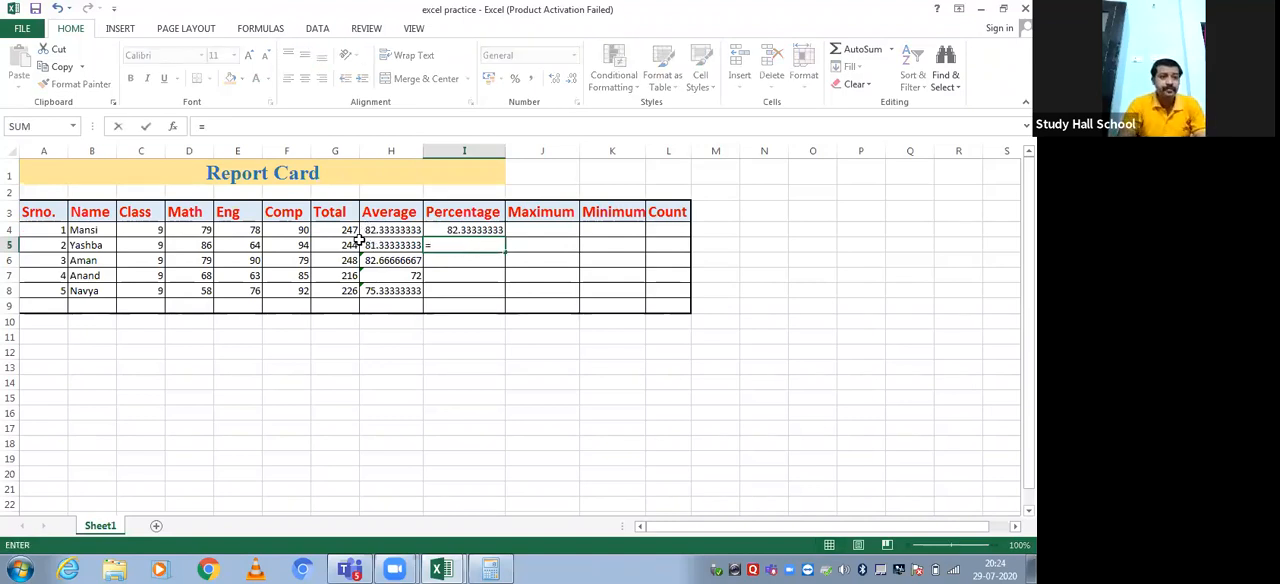
pyautogui.click(352, 247)
pyautogui.write('/3')
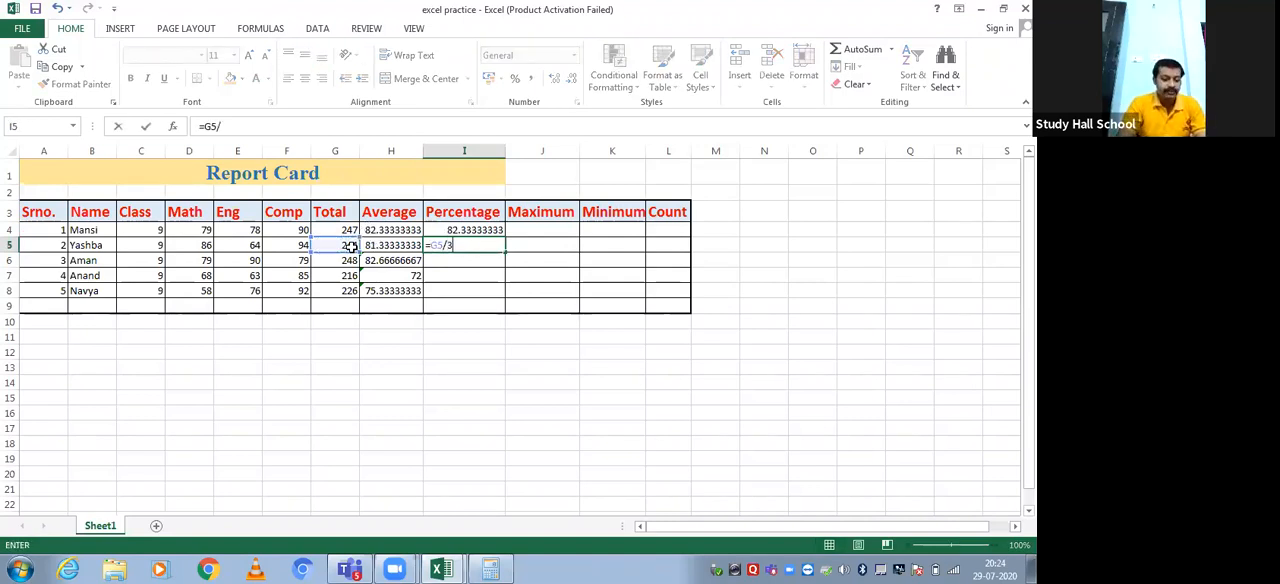
pyautogui.write('00*100')
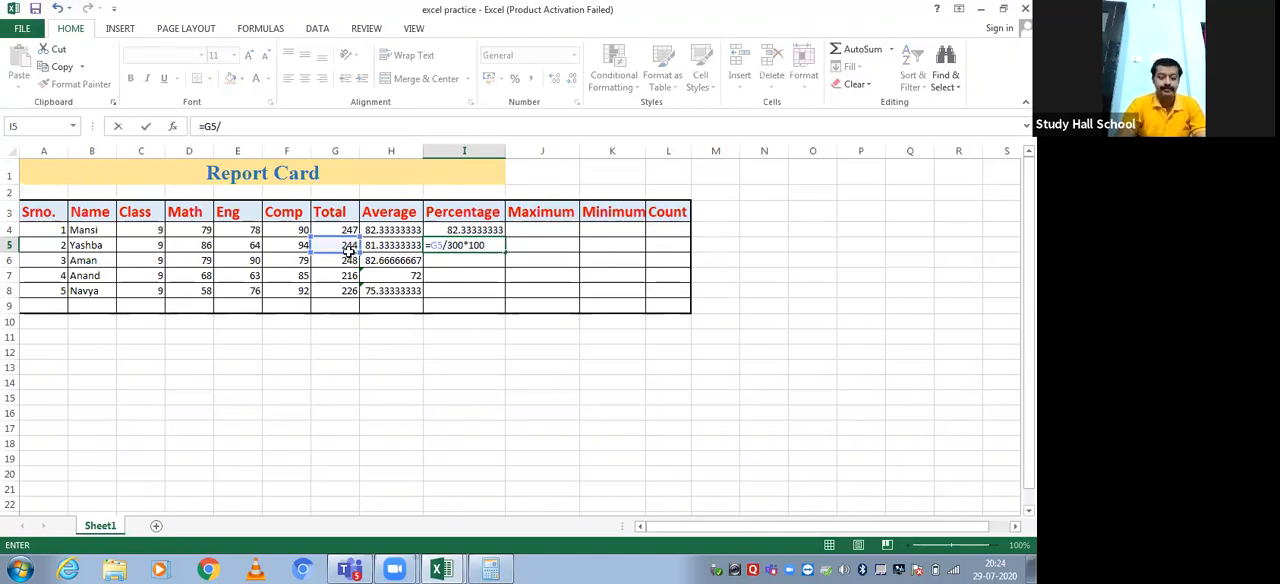
pyautogui.press('Return')
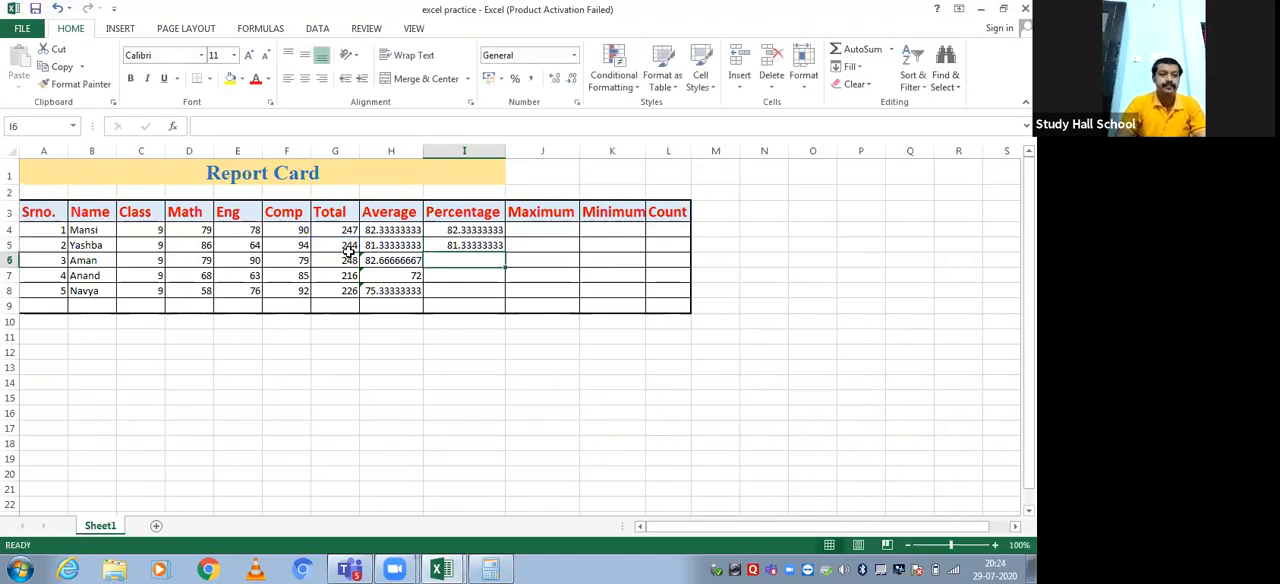
# Auto-fill the percentage formula from I5 down to I8 and select the first student's Maximum cell, J4
pyautogui.click(446, 245)
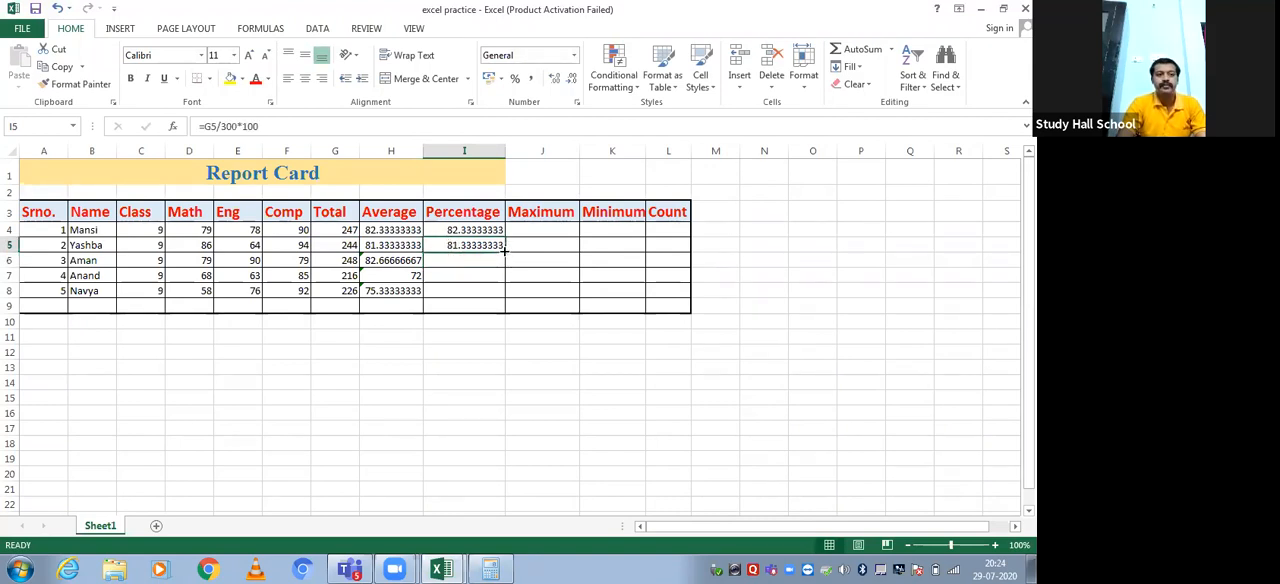
pyautogui.moveTo(505, 251); pyautogui.dragTo(507, 300)
pyautogui.click(551, 231)
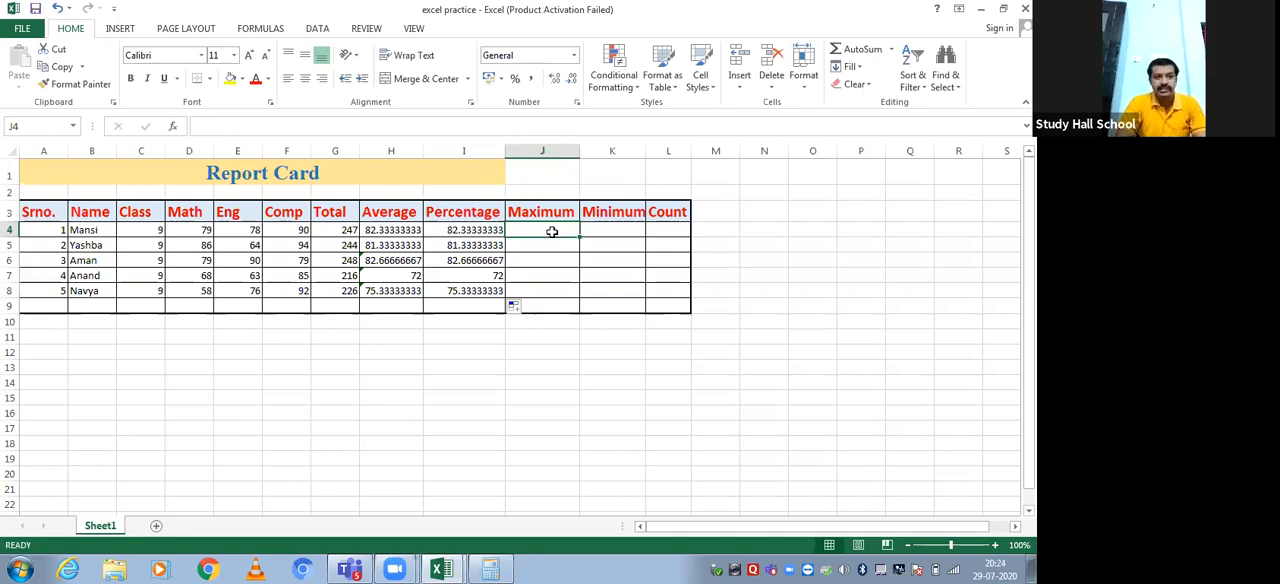
# Calculate the first student's highest mark in J4 with the formula =MAX(D4:F4)
pyautogui.write('=m')
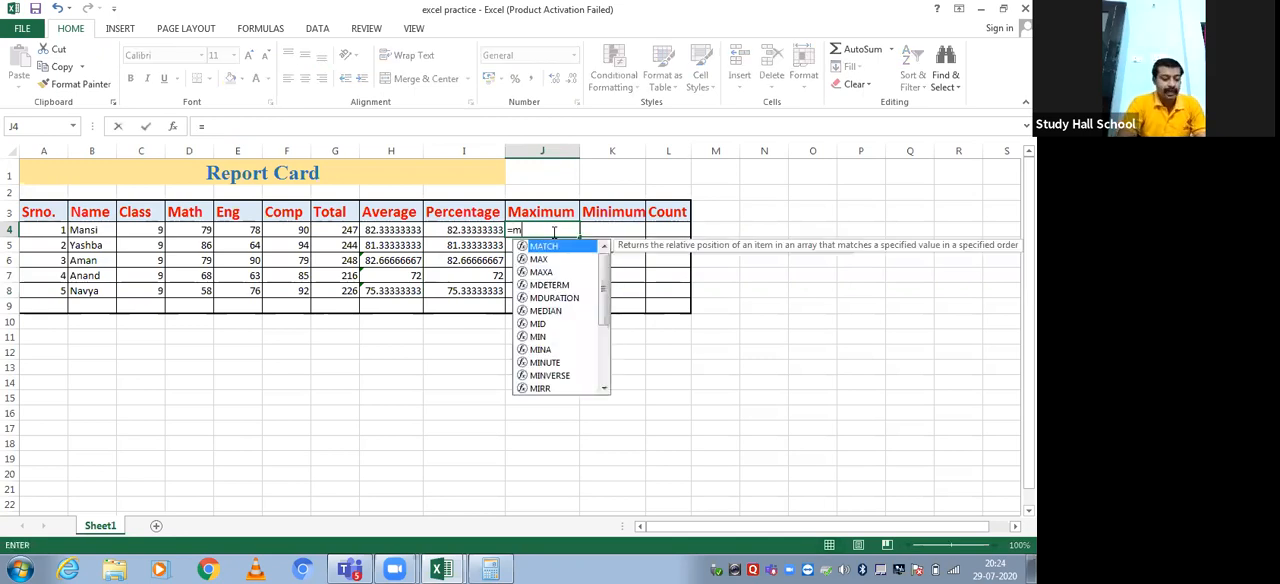
pyautogui.write('ax(')
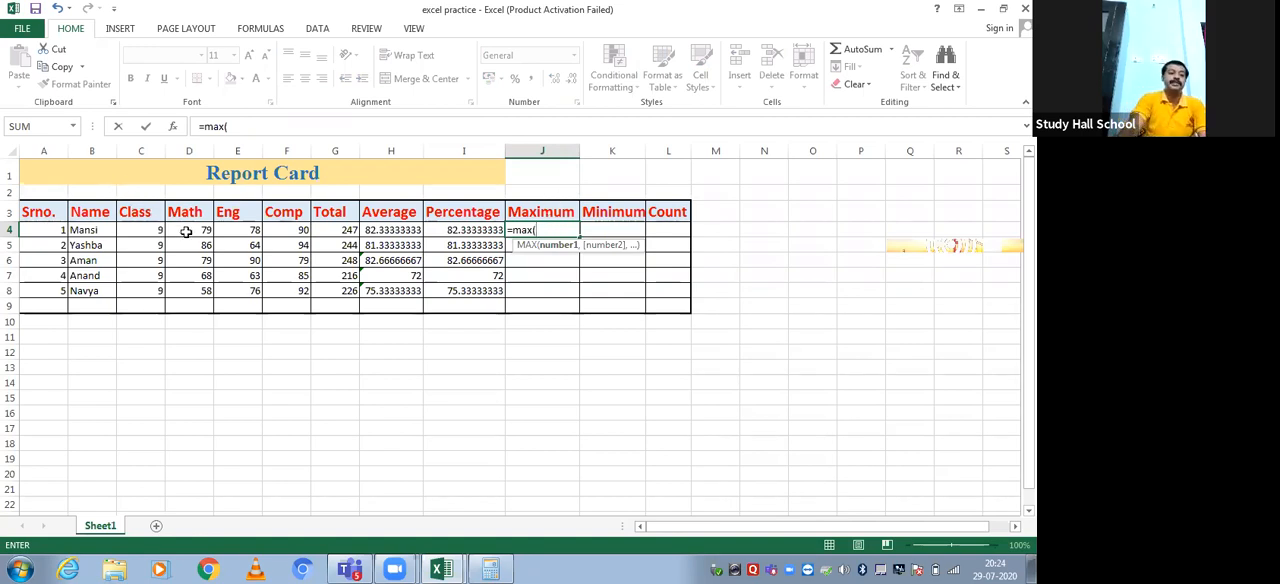
pyautogui.moveTo(188, 229); pyautogui.dragTo(290, 233)
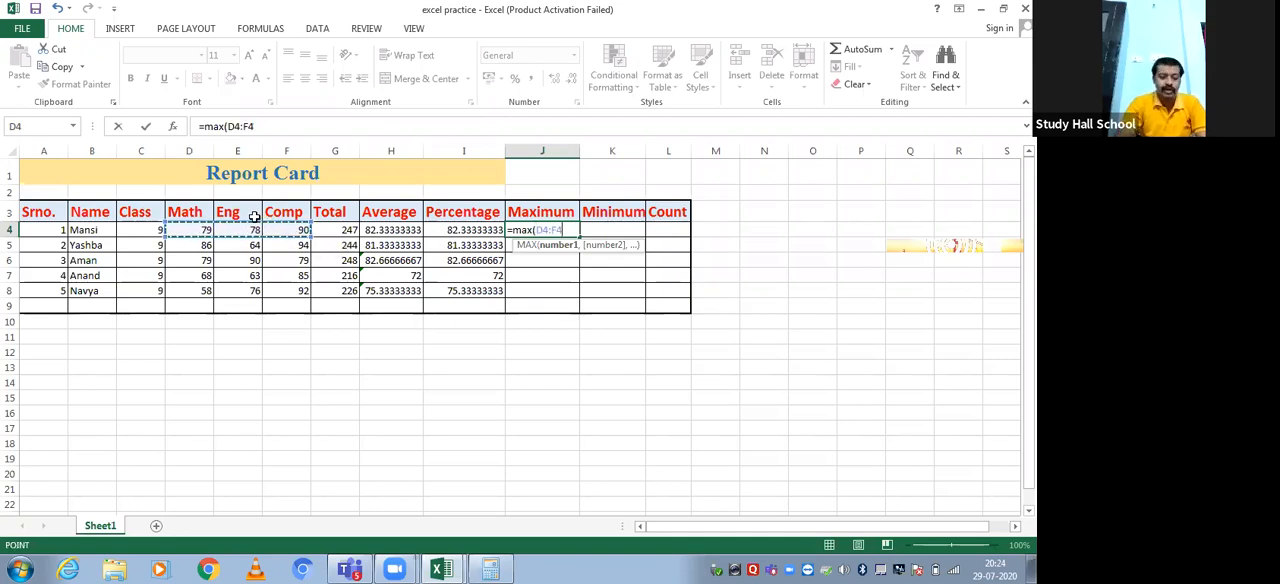
pyautogui.write(')')
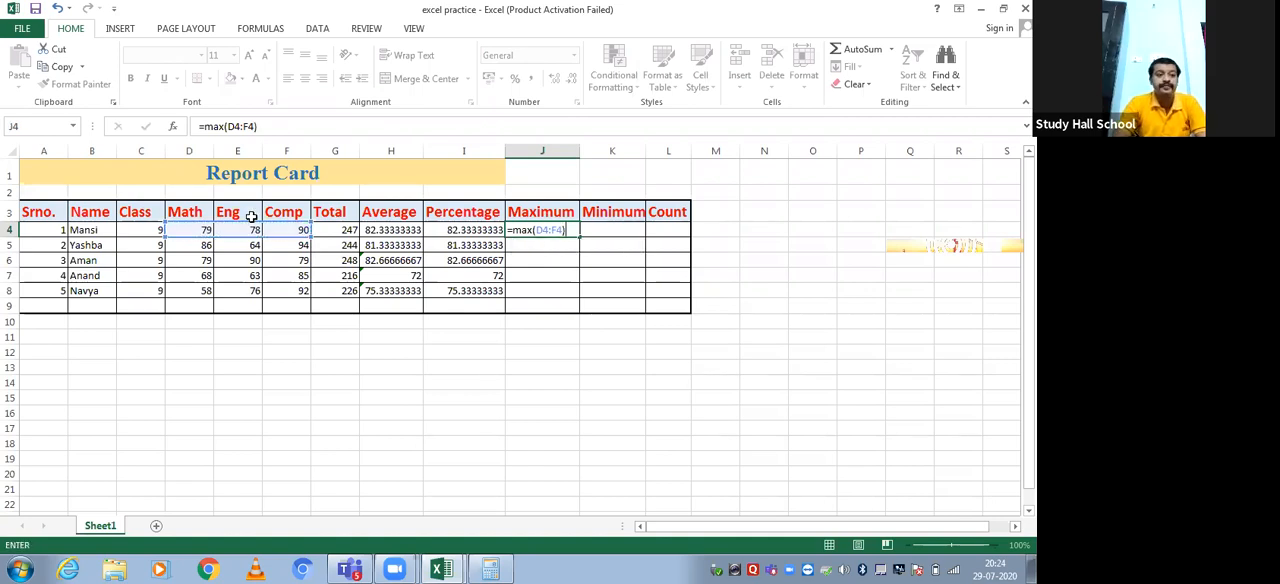
pyautogui.press('Return')
pyautogui.press('Up')
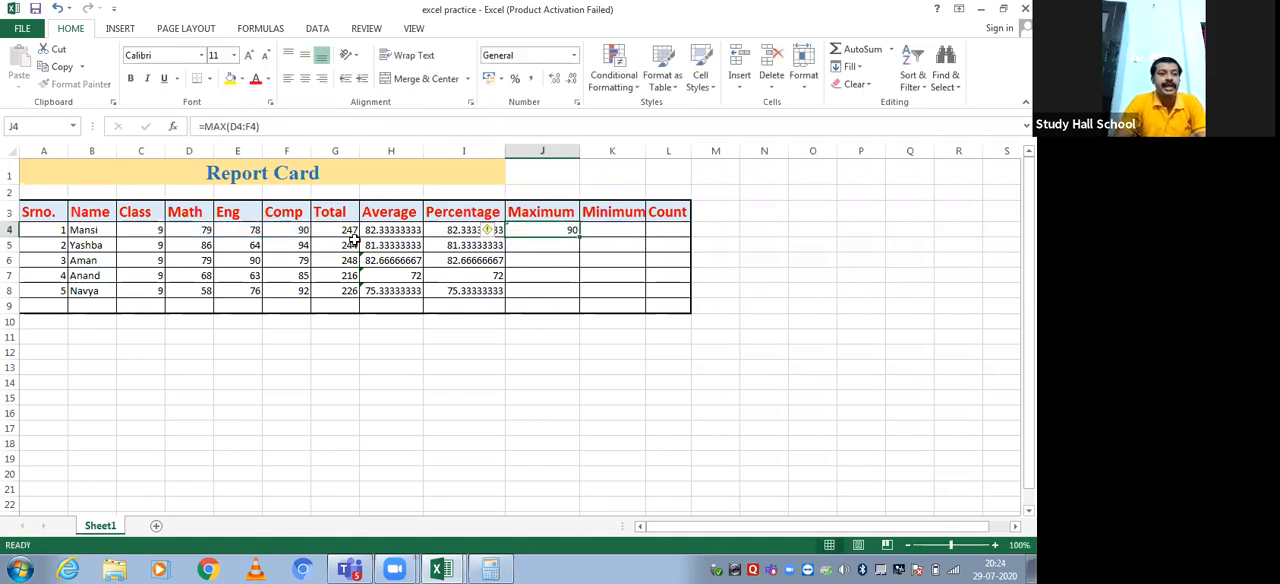
# Set the first student's Eng mark in E4 to 95 and check the row's recalculated Total, Average, Percentage and Maximum
pyautogui.click(196, 230)
pyautogui.click(231, 230)
pyautogui.click(281, 230)
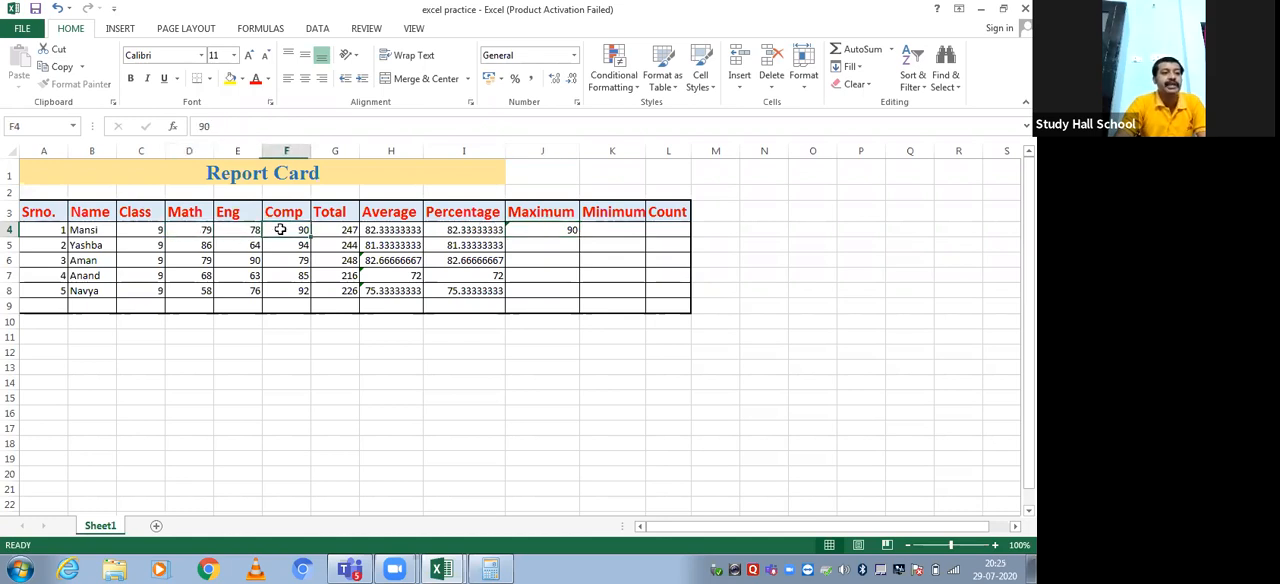
pyautogui.click(239, 231)
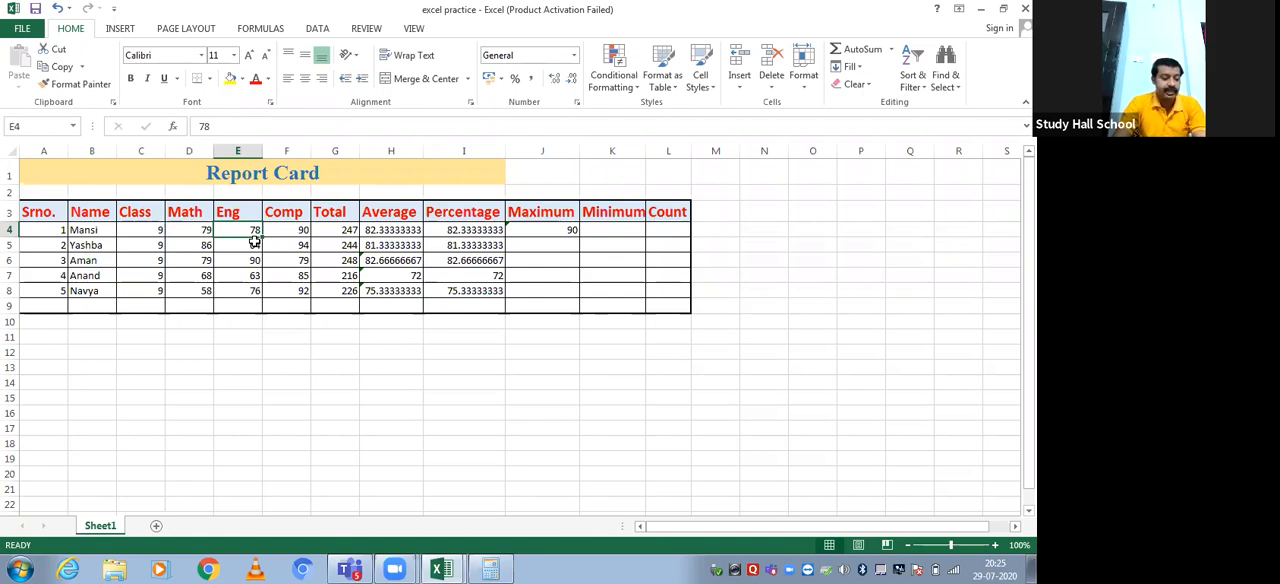
pyautogui.write('9')
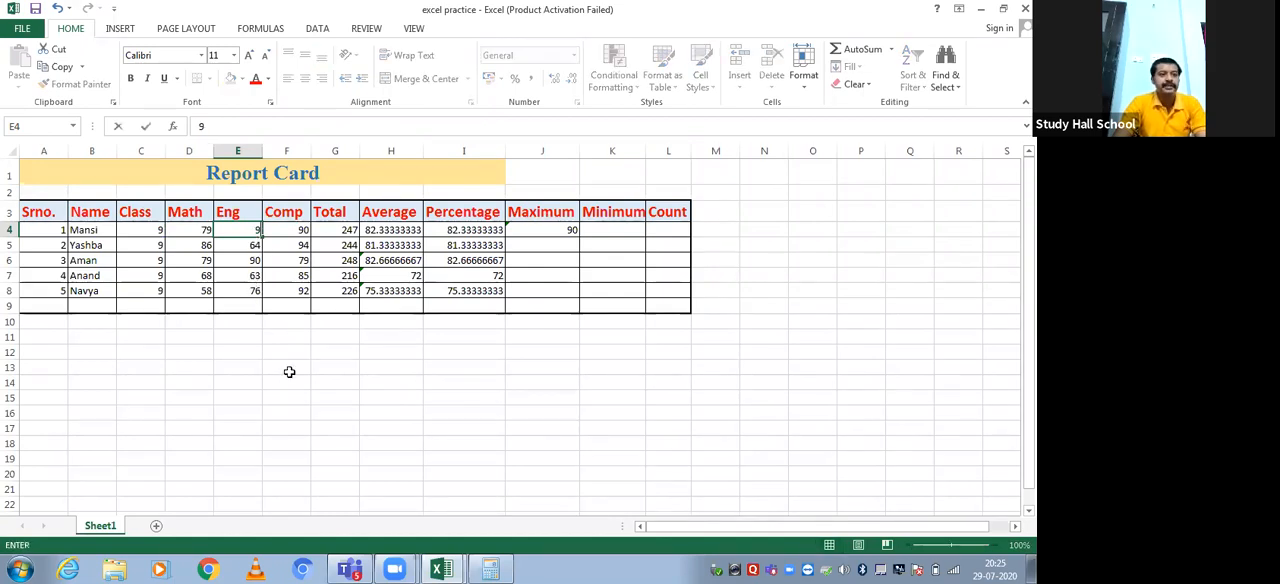
pyautogui.write('5')
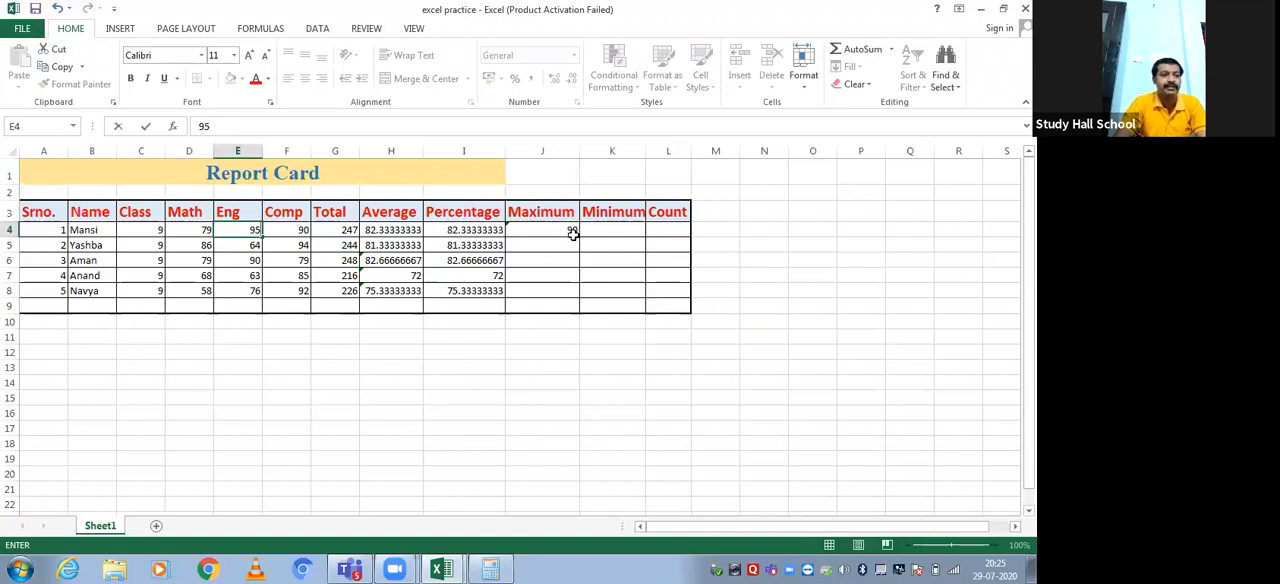
pyautogui.click(446, 399)
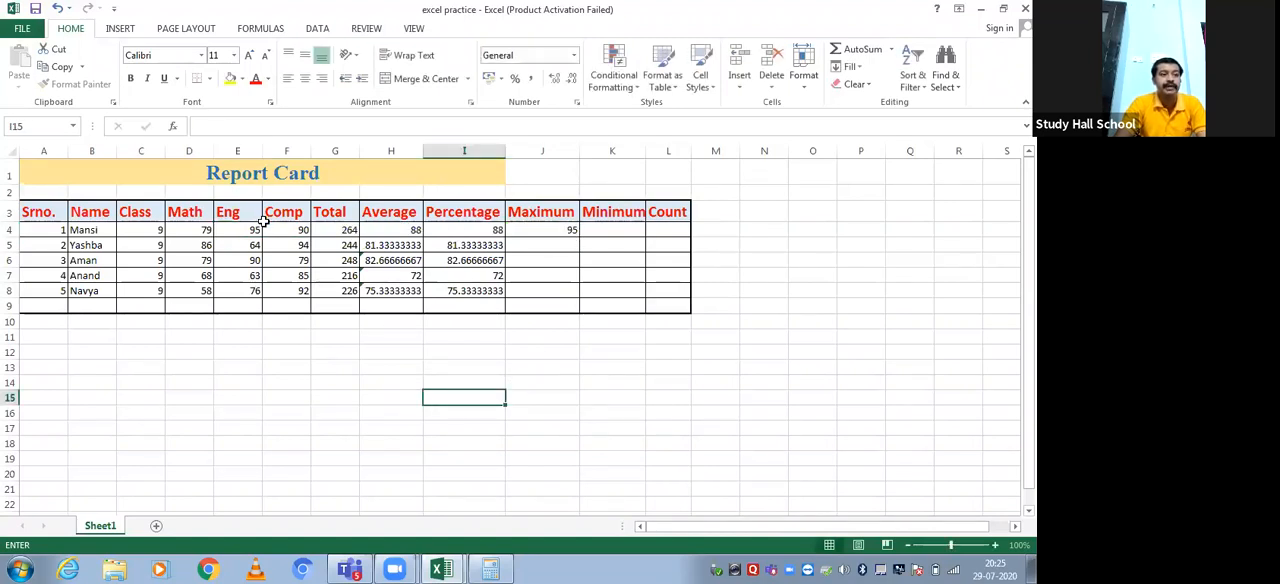
pyautogui.click(345, 229)
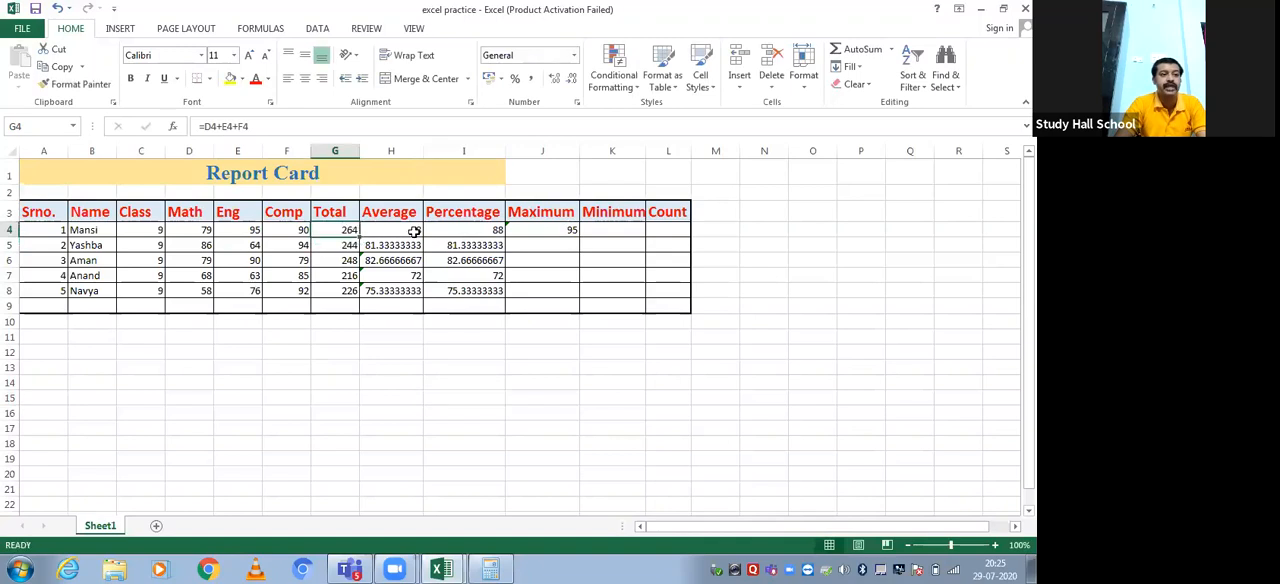
pyautogui.click(414, 231)
pyautogui.click(478, 229)
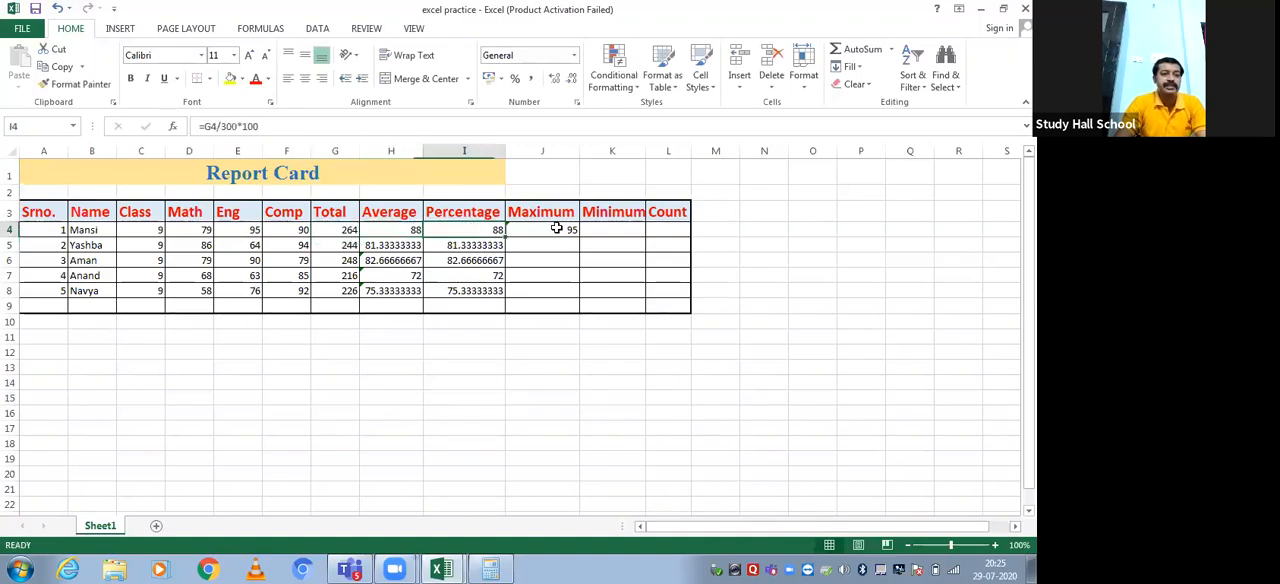
pyautogui.click(560, 229)
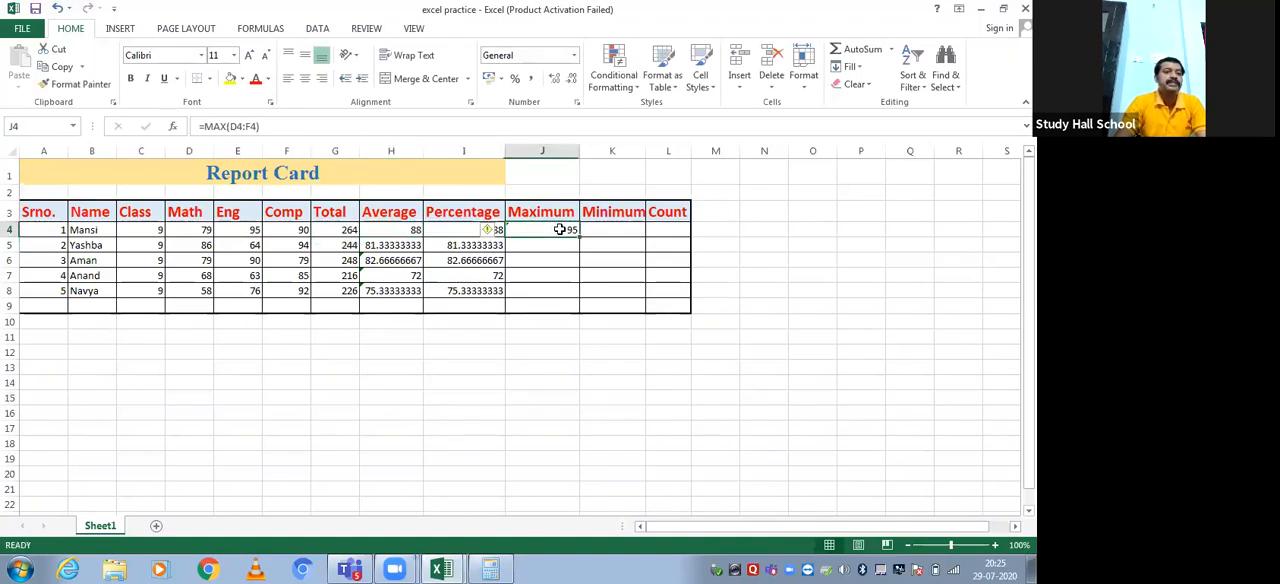
pyautogui.click(231, 229)
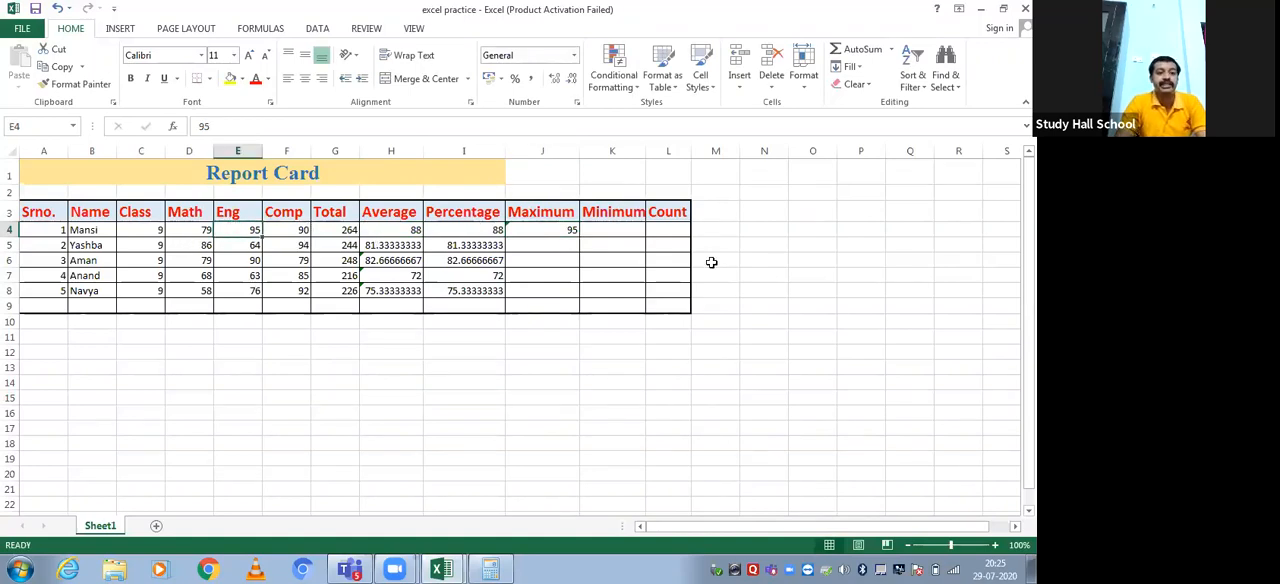
# Enter a MAX formula in J5 covering the whole range D4:I8, from the Math through the Percentage columns
pyautogui.click(536, 245)
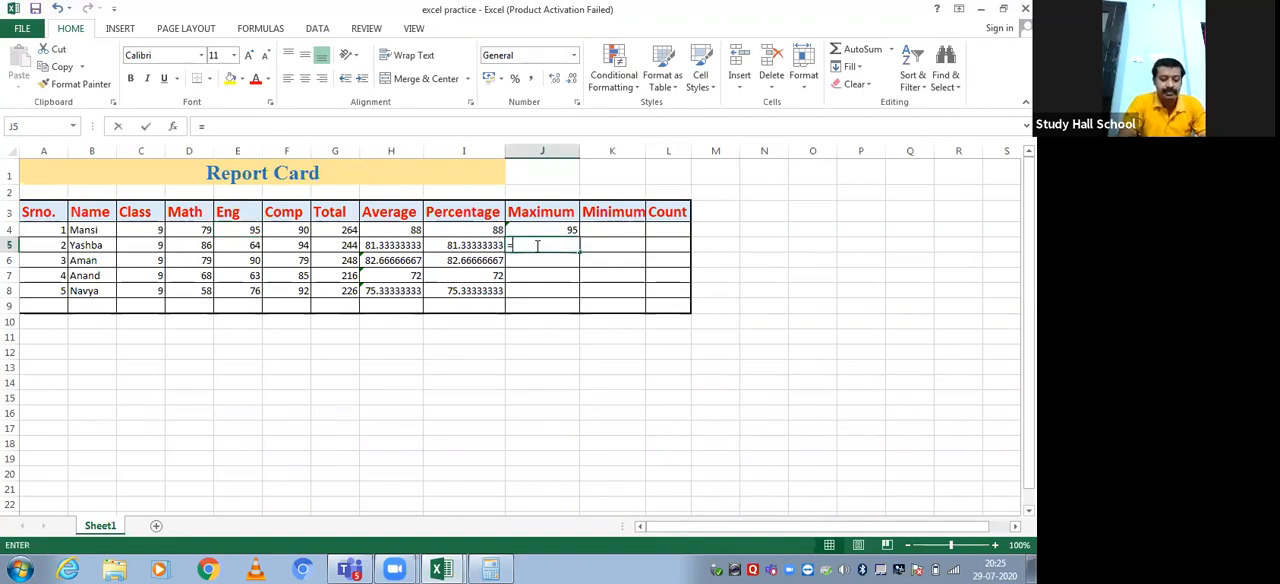
pyautogui.write('=ma')
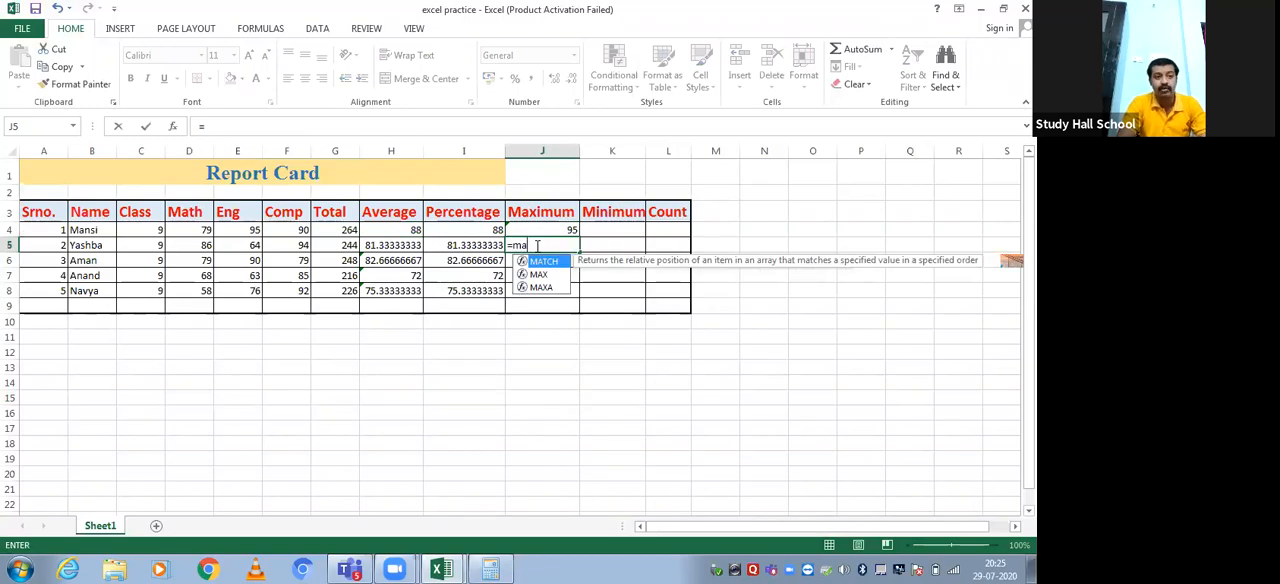
pyautogui.write('x(')
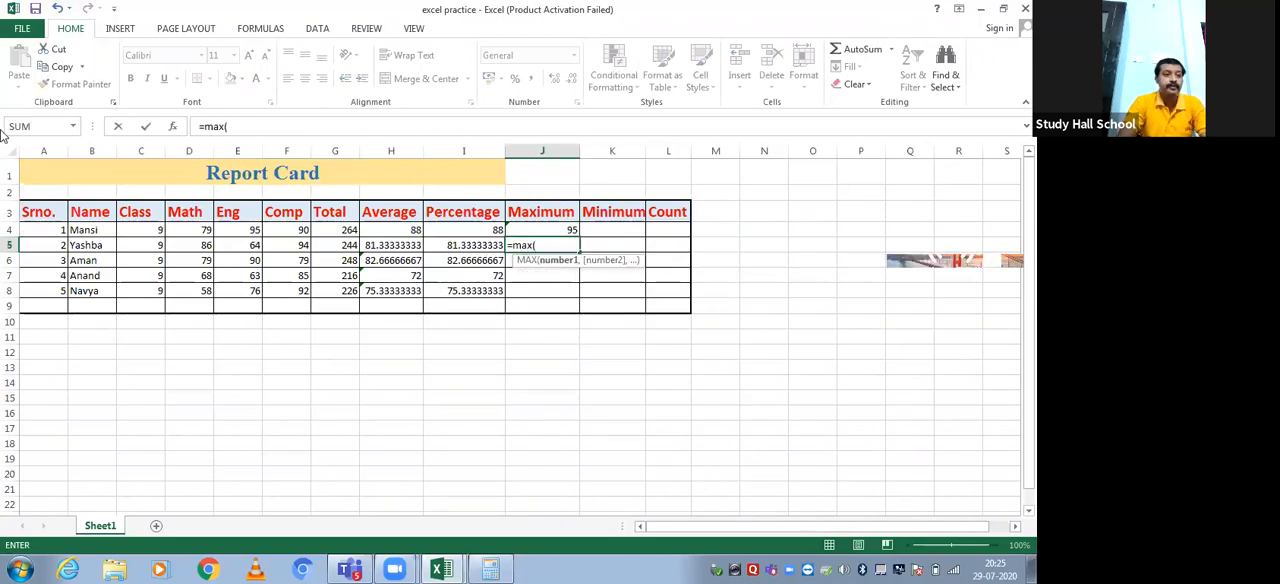
pyautogui.click(189, 230)
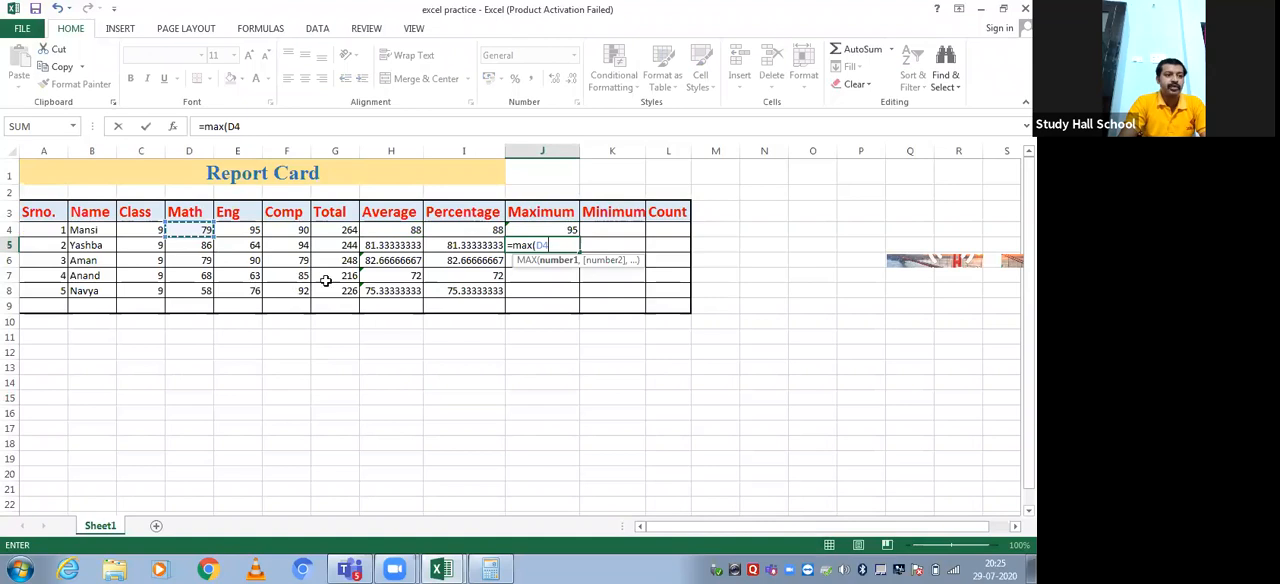
pyautogui.moveTo(326, 286); pyautogui.dragTo(467, 285)
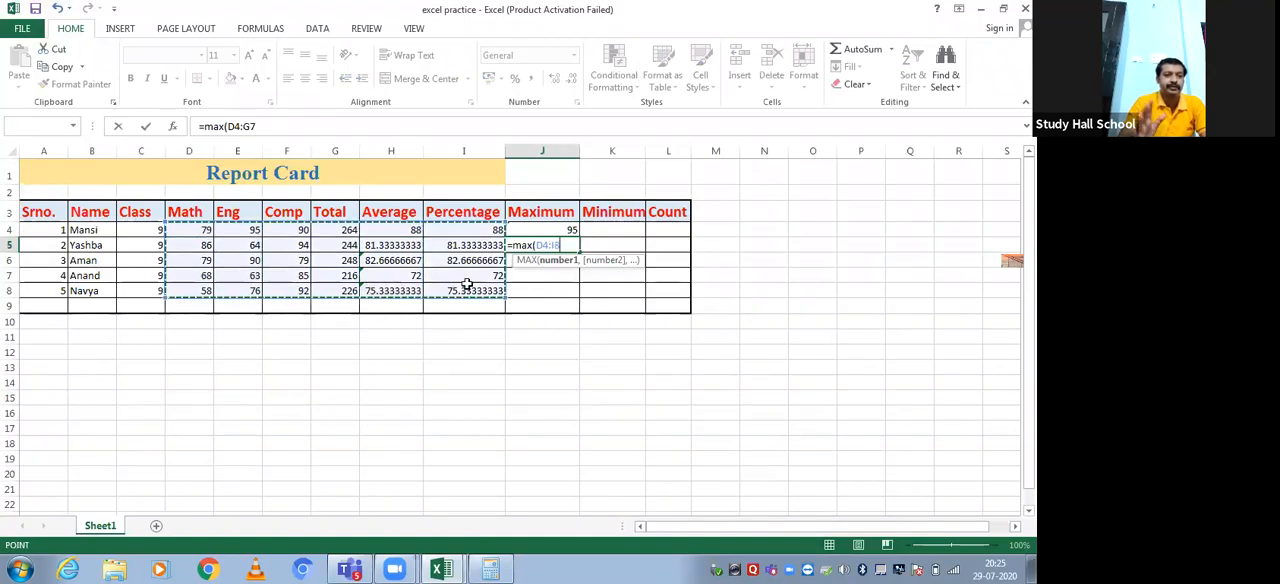
pyautogui.write(')')
pyautogui.press('Return')
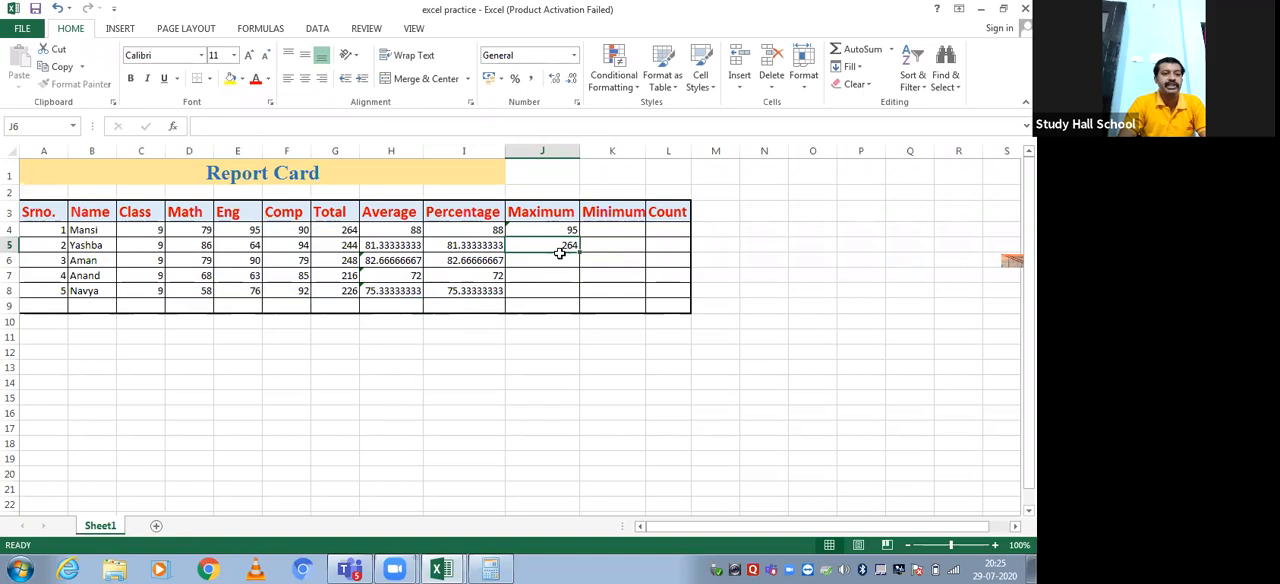
# Set the first student's Math mark in D4 to 98 and check the recalculated Total in G4
pyautogui.click(343, 230)
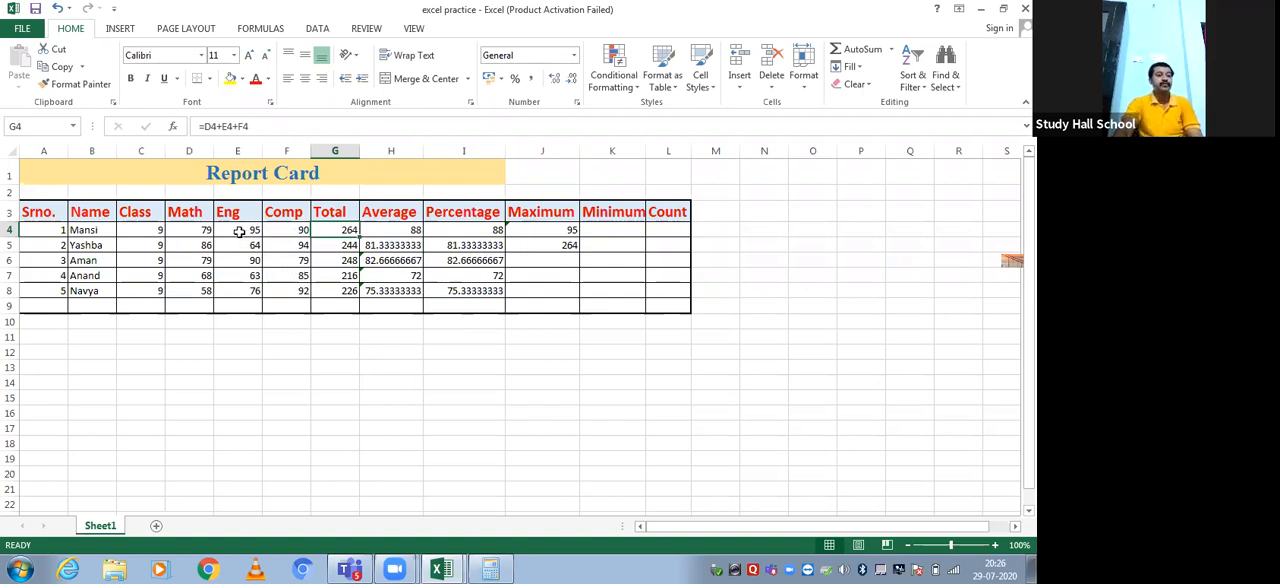
pyautogui.click(200, 230)
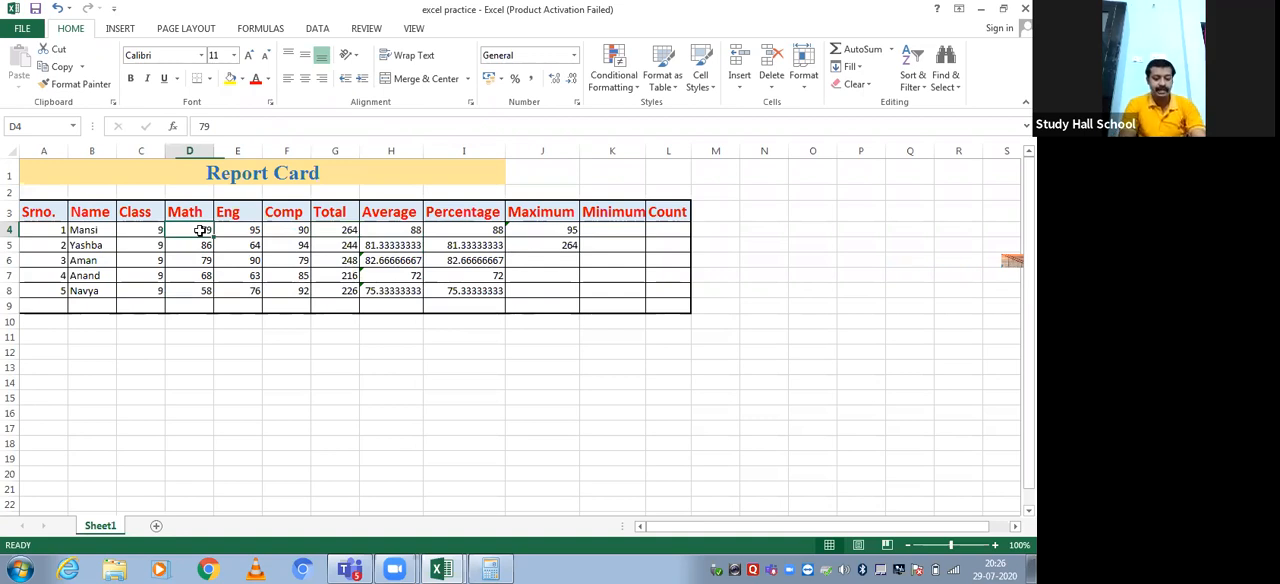
pyautogui.write('98')
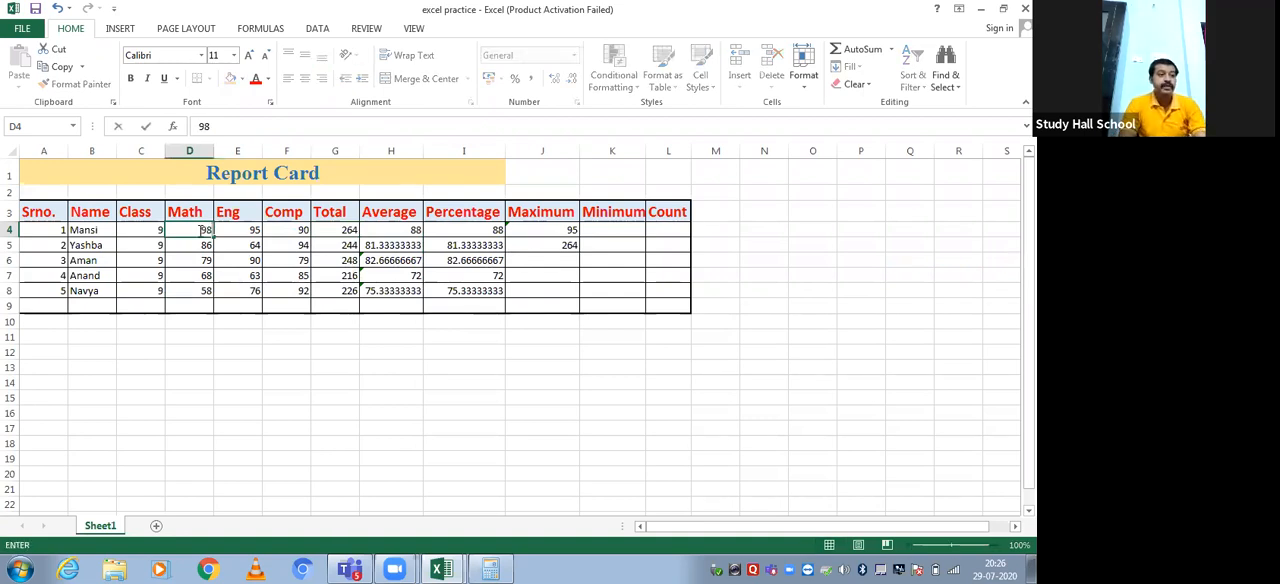
pyautogui.press('Return')
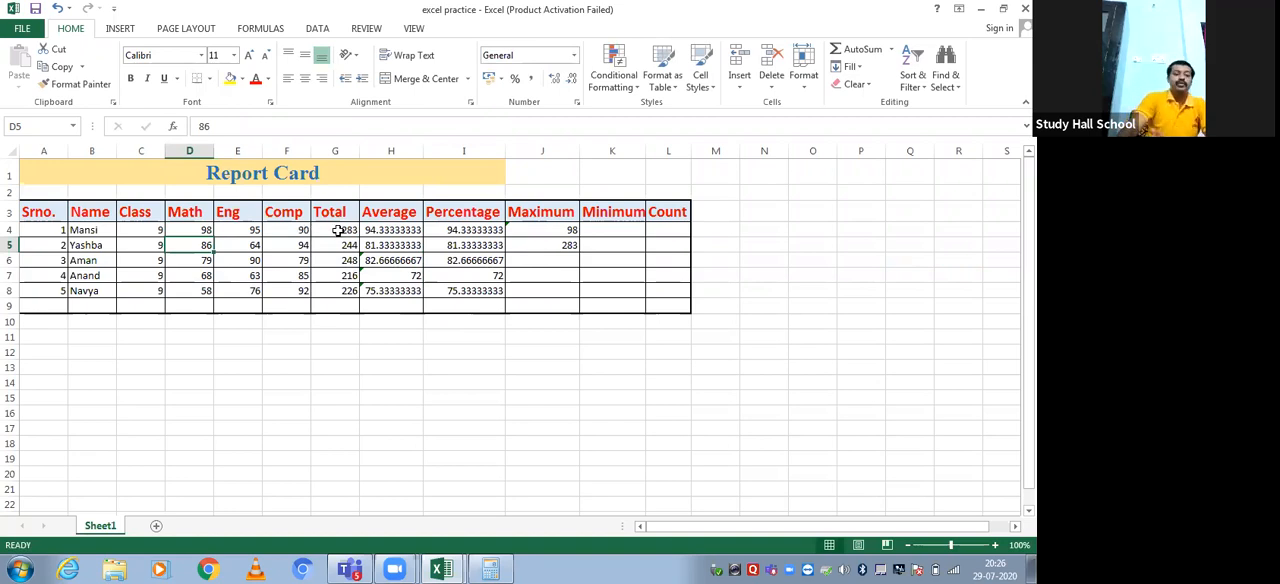
pyautogui.click(338, 230)
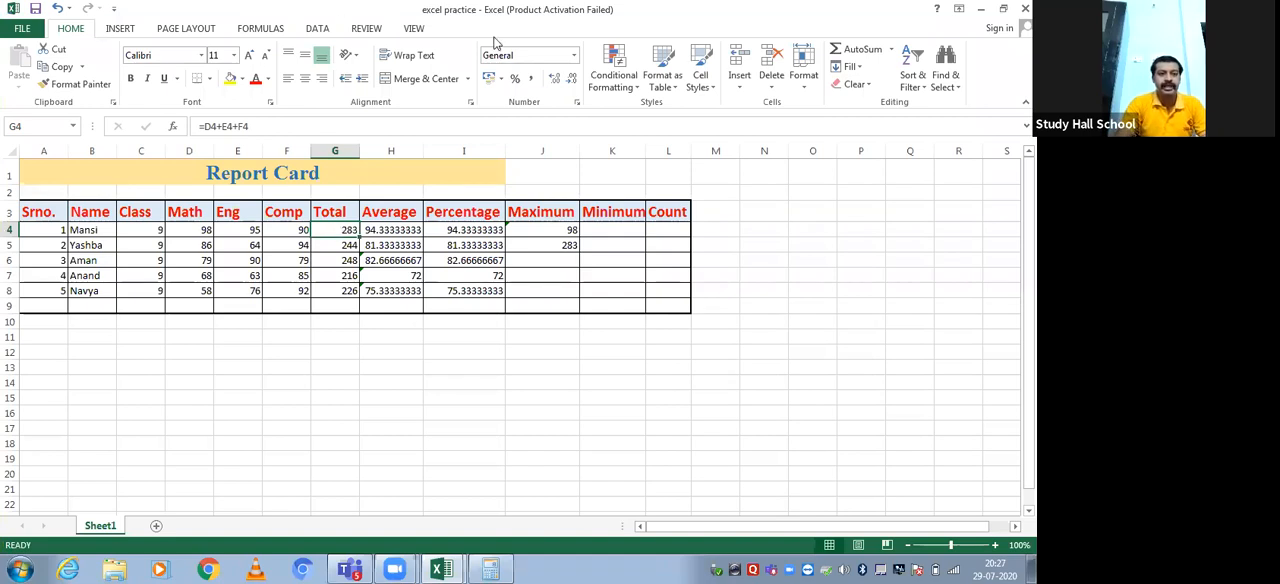
# Calculate the lowest of all students' subject marks in K4 with a MIN formula over D4:F8
pyautogui.click(597, 228)
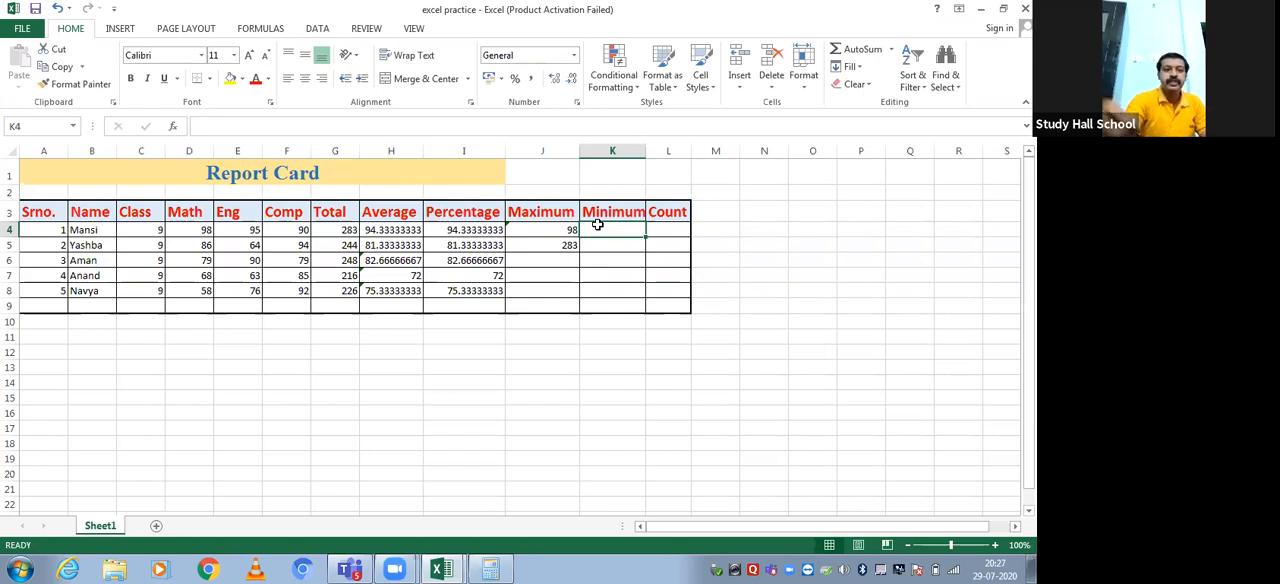
pyautogui.write('=min')
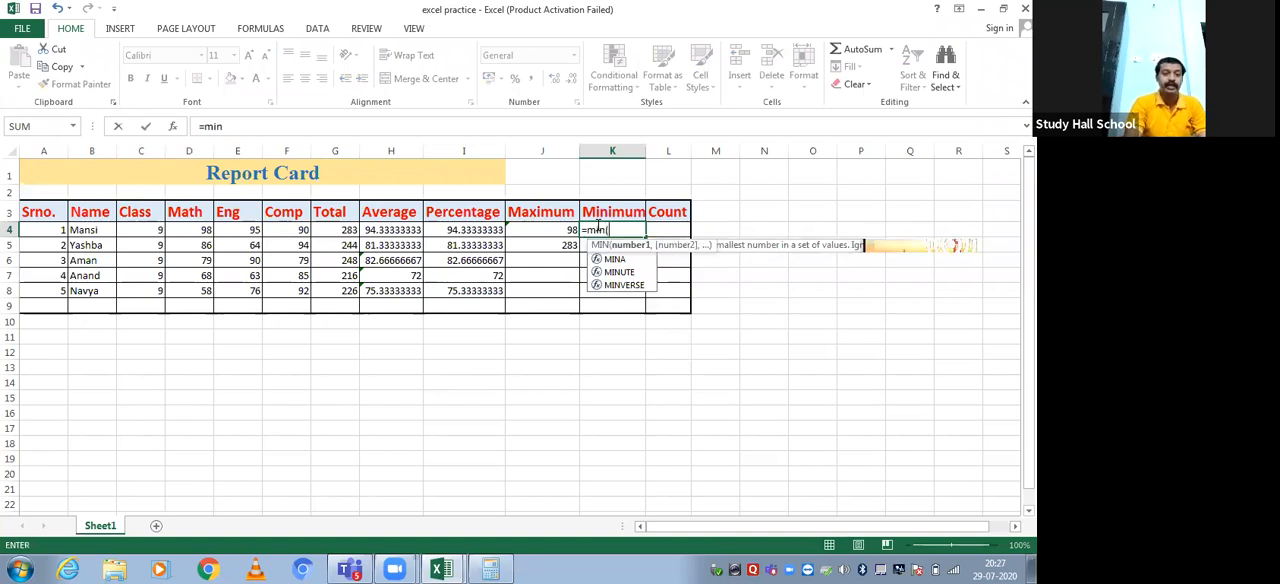
pyautogui.write('(')
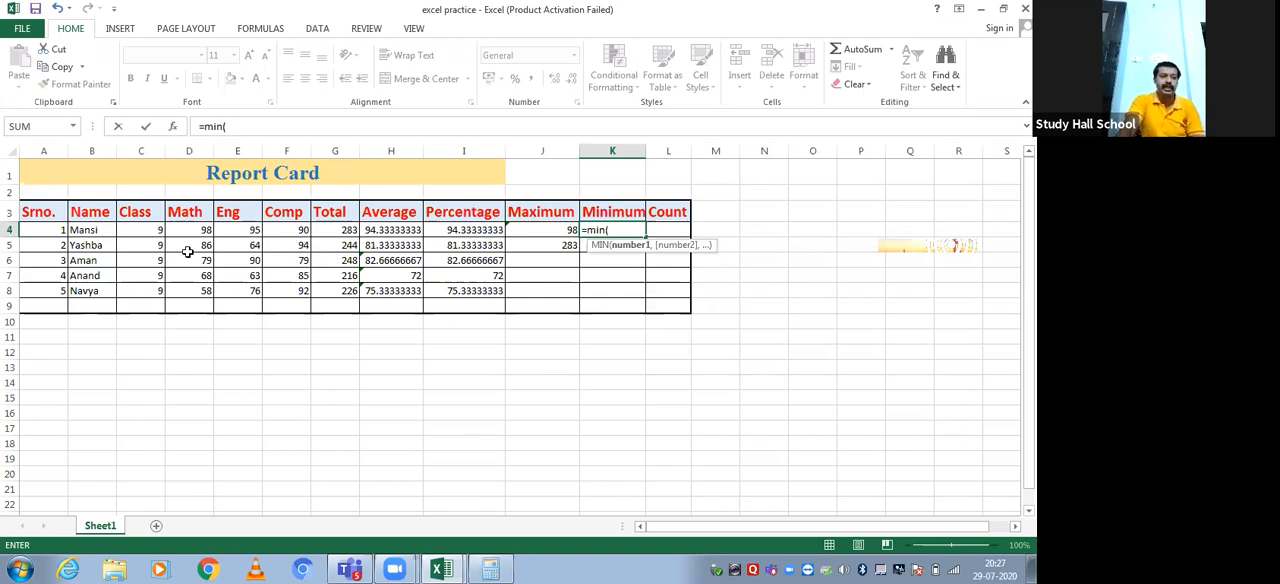
pyautogui.moveTo(193, 230); pyautogui.dragTo(303, 283)
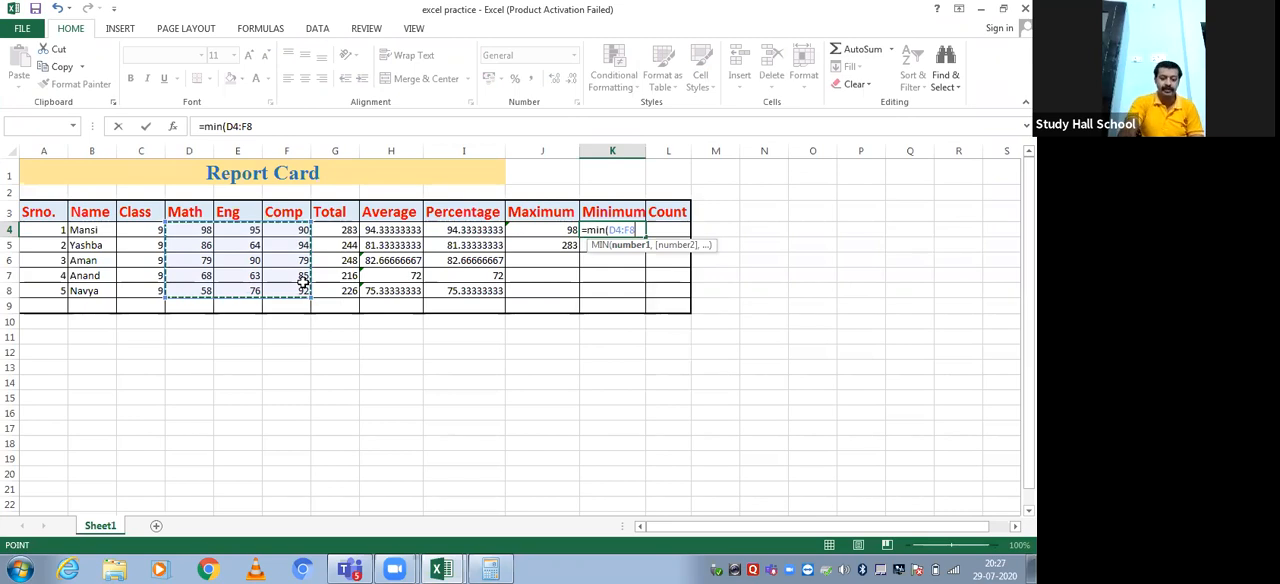
pyautogui.press('Return')
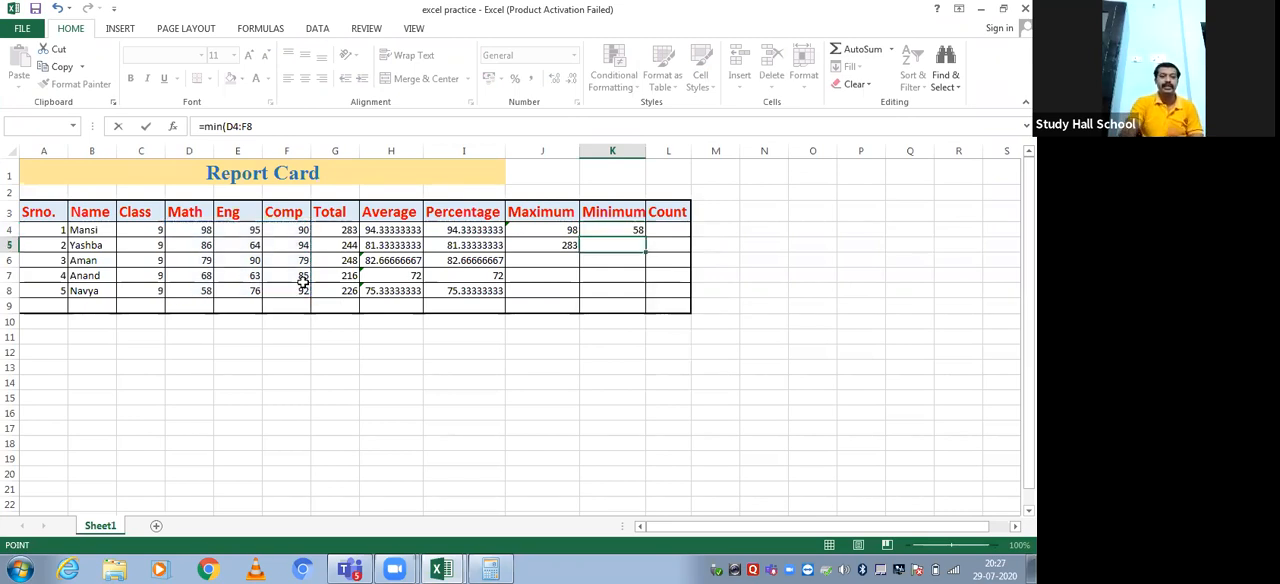
pyautogui.click(603, 228)
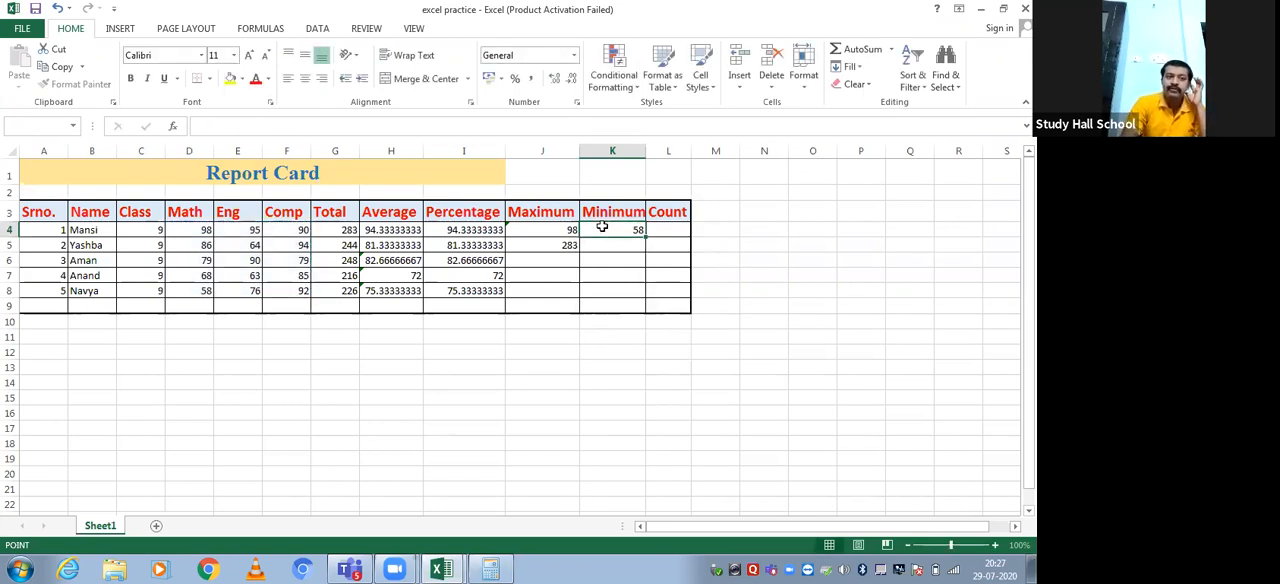
# Calculate the second student's lowest subject mark in K5 with a MIN formula over D5:F5
pyautogui.click(591, 243)
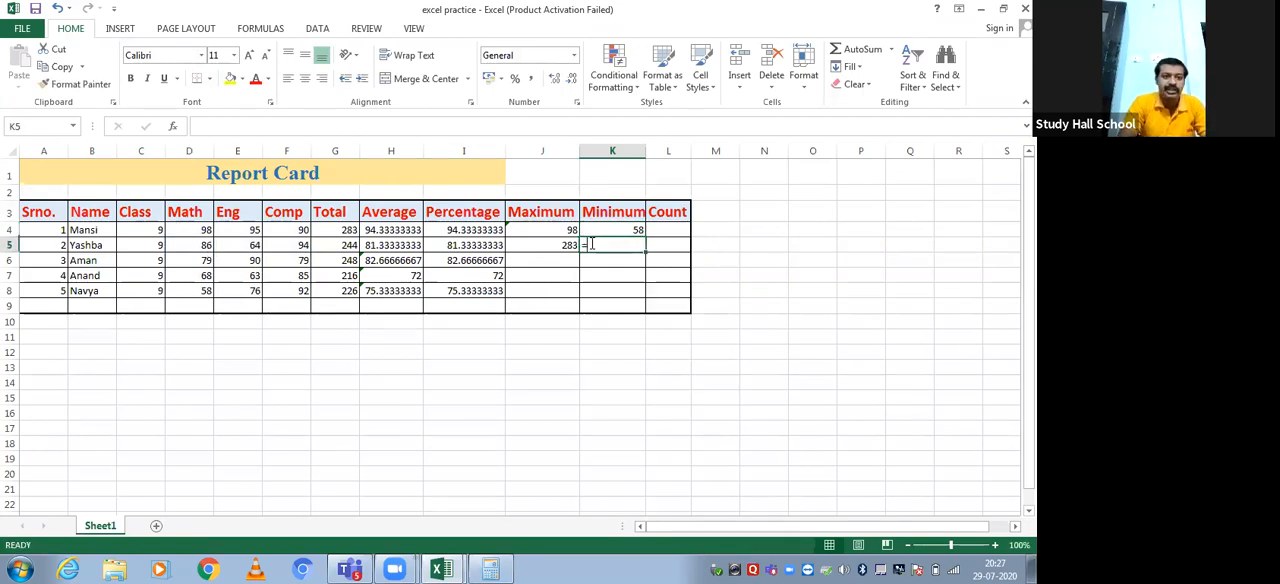
pyautogui.write('=min')
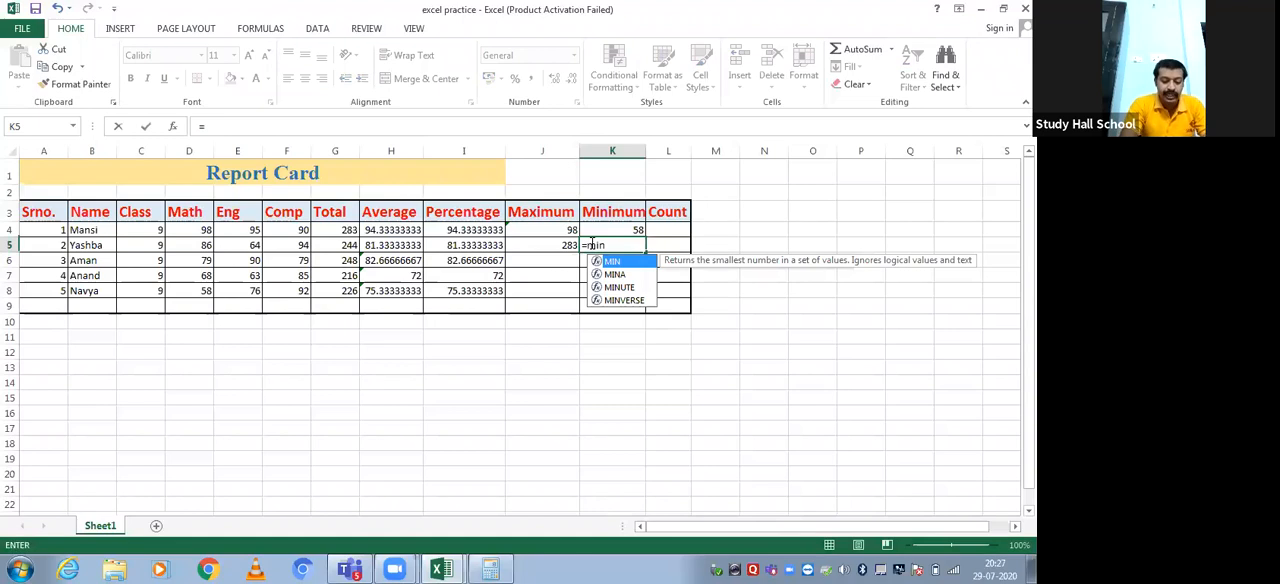
pyautogui.write('(')
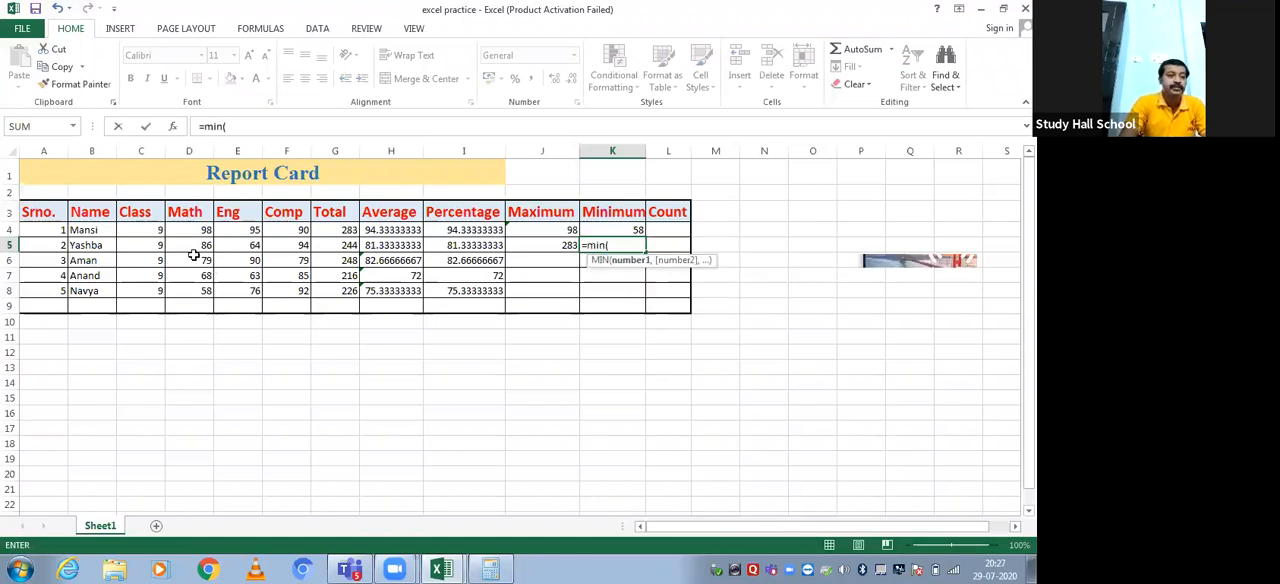
pyautogui.click(189, 245)
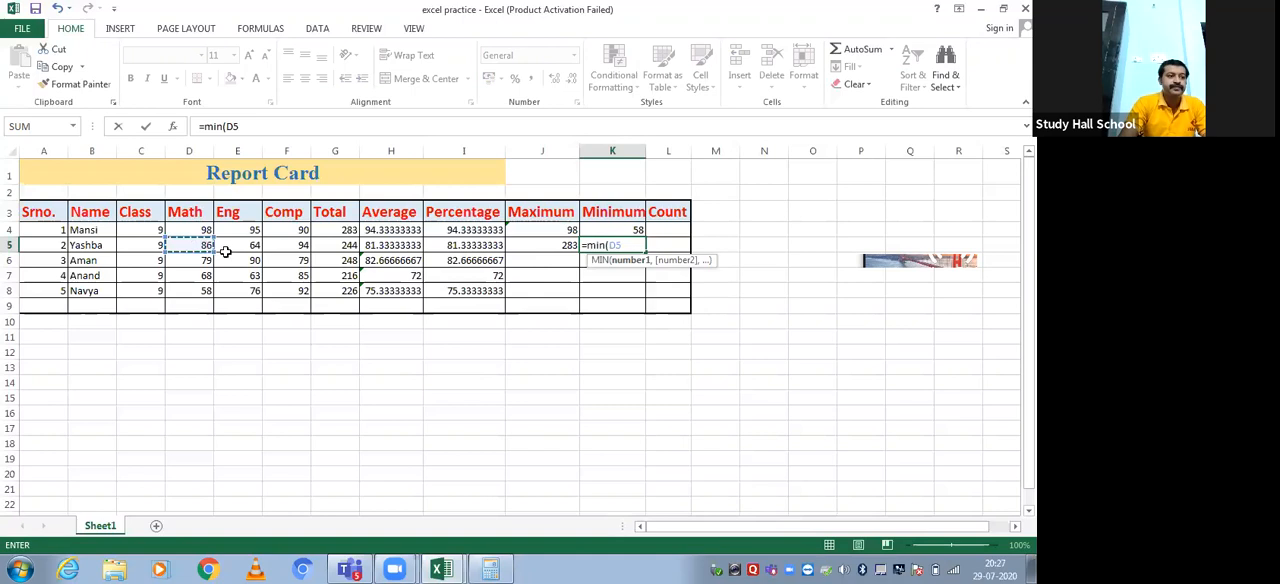
pyautogui.moveTo(226, 252)
pyautogui.mouseDown()
pyautogui.moveTo(296, 246)
pyautogui.moveTo(226, 252)
pyautogui.mouseUp()
pyautogui.press('Return')
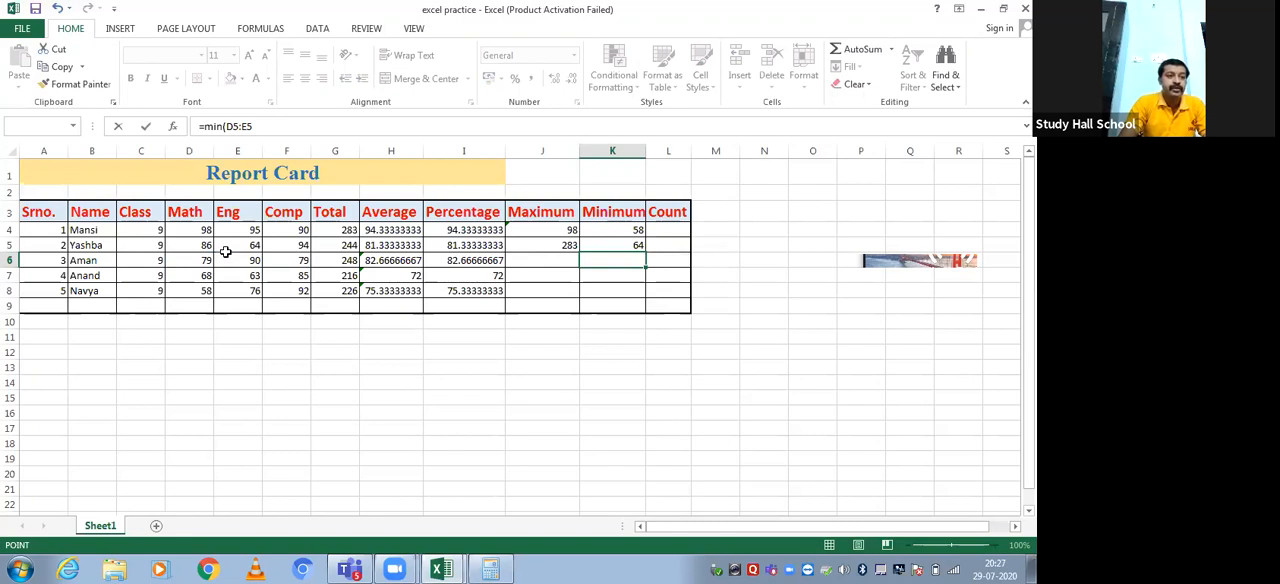
pyautogui.click(238, 247)
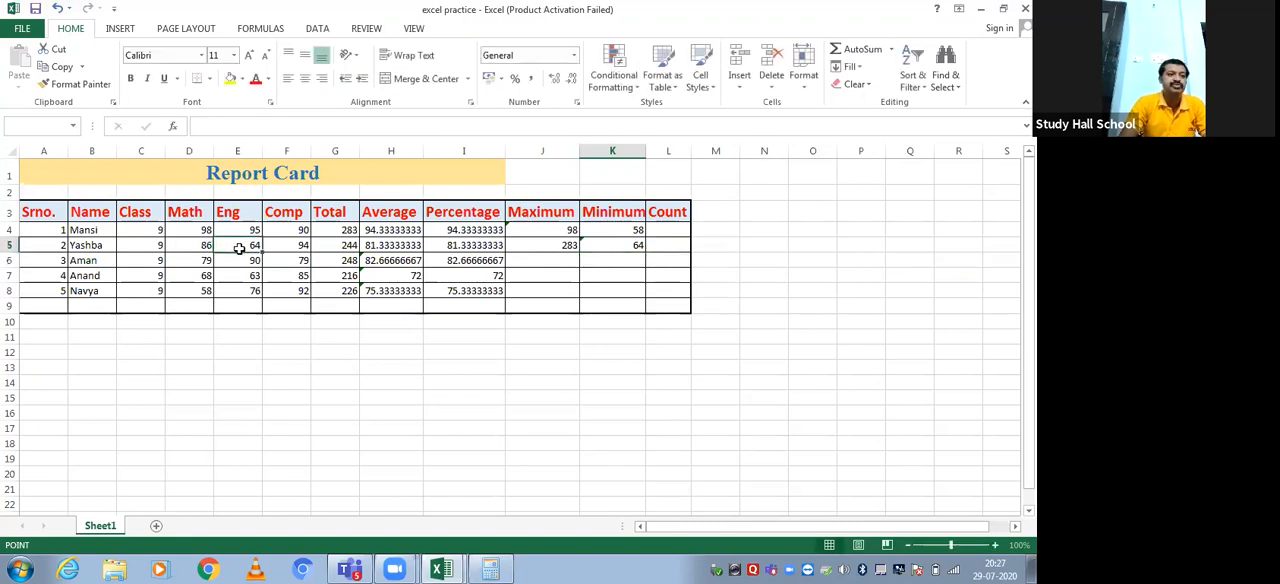
pyautogui.click(640, 242)
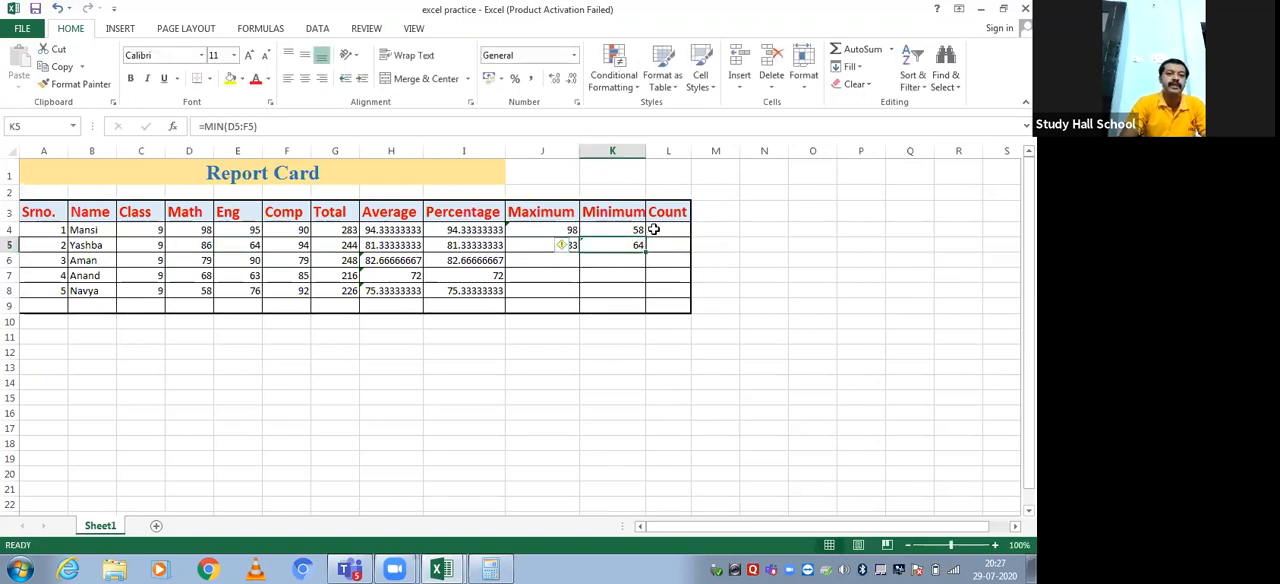
# Count the numeric cells in the first student's row with a COUNT formula over C4:K4 in L4
pyautogui.click(655, 228)
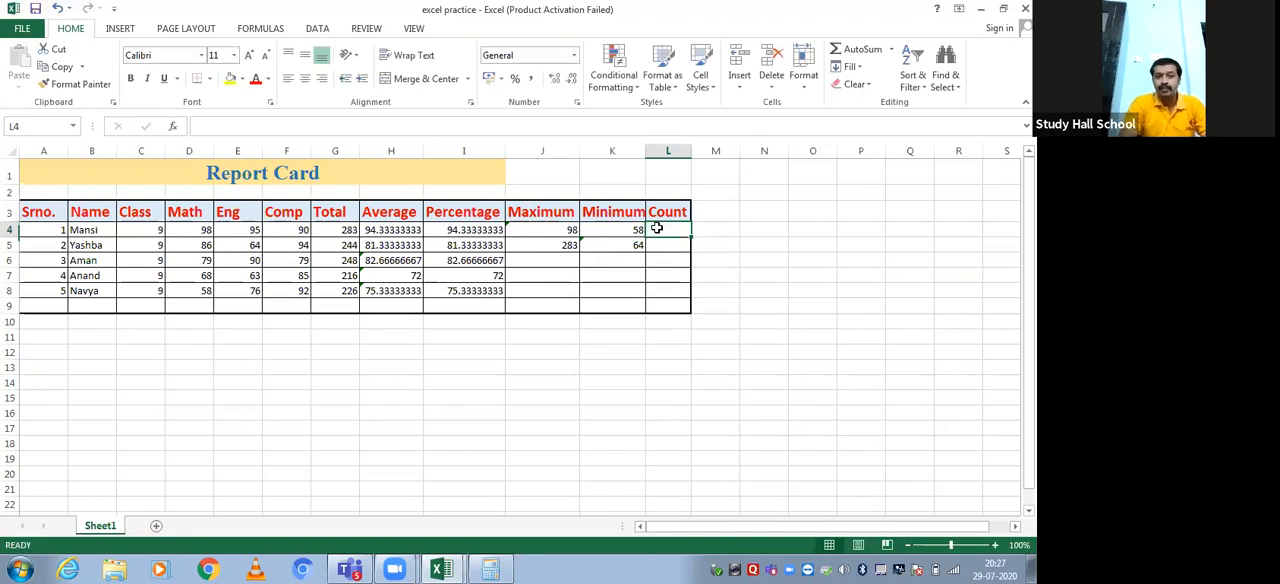
pyautogui.write('=')
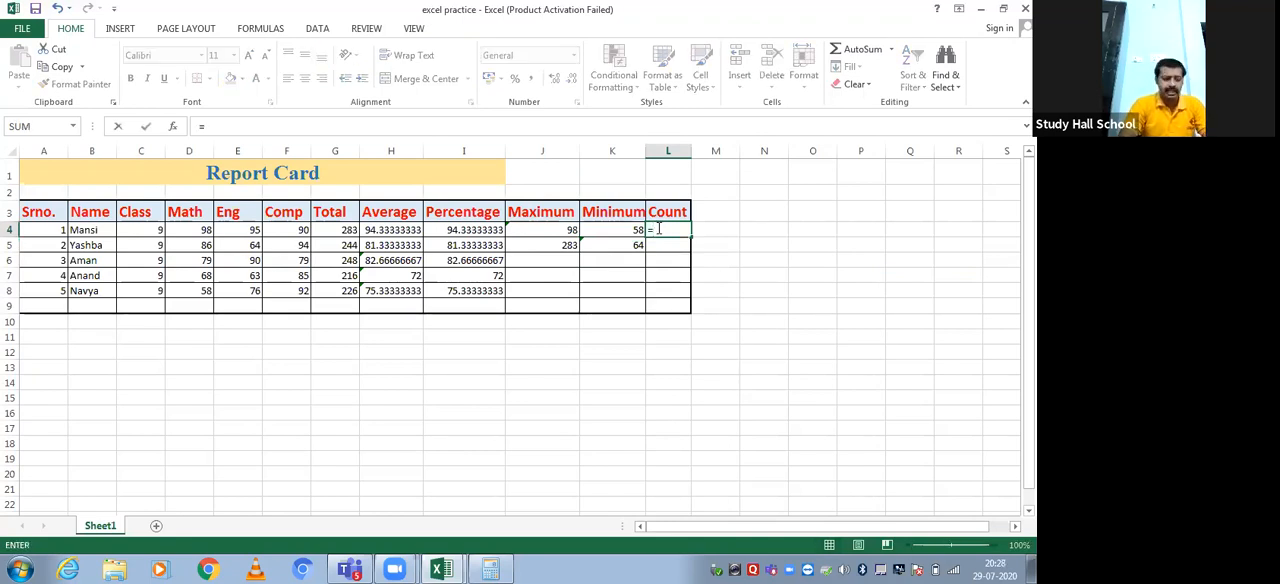
pyautogui.write('count')
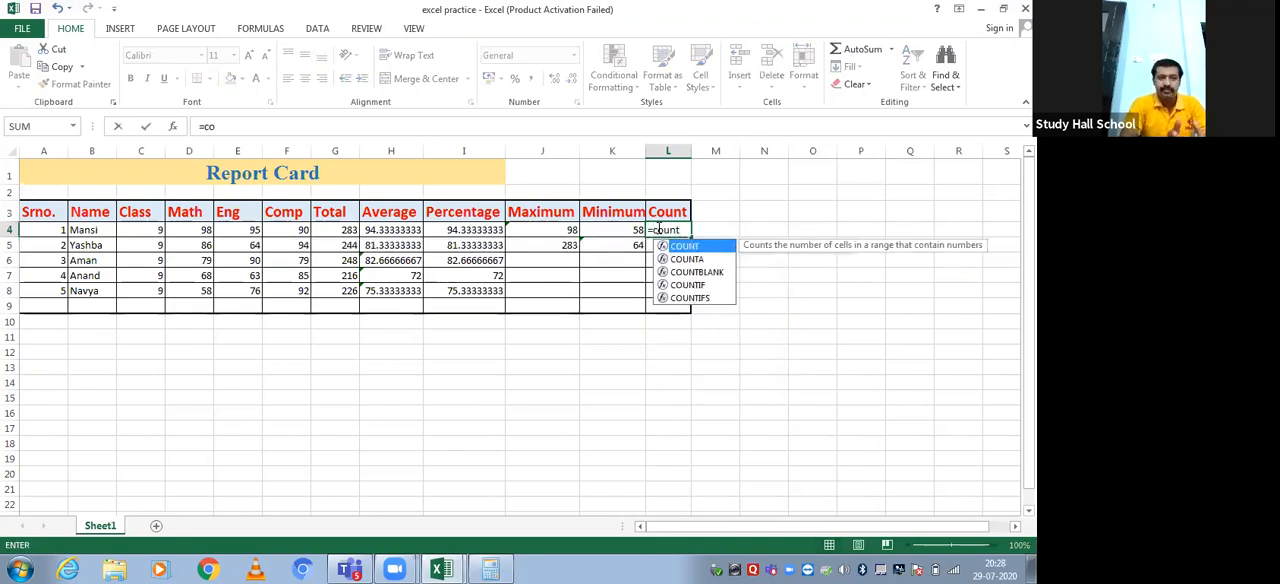
pyautogui.write('(')
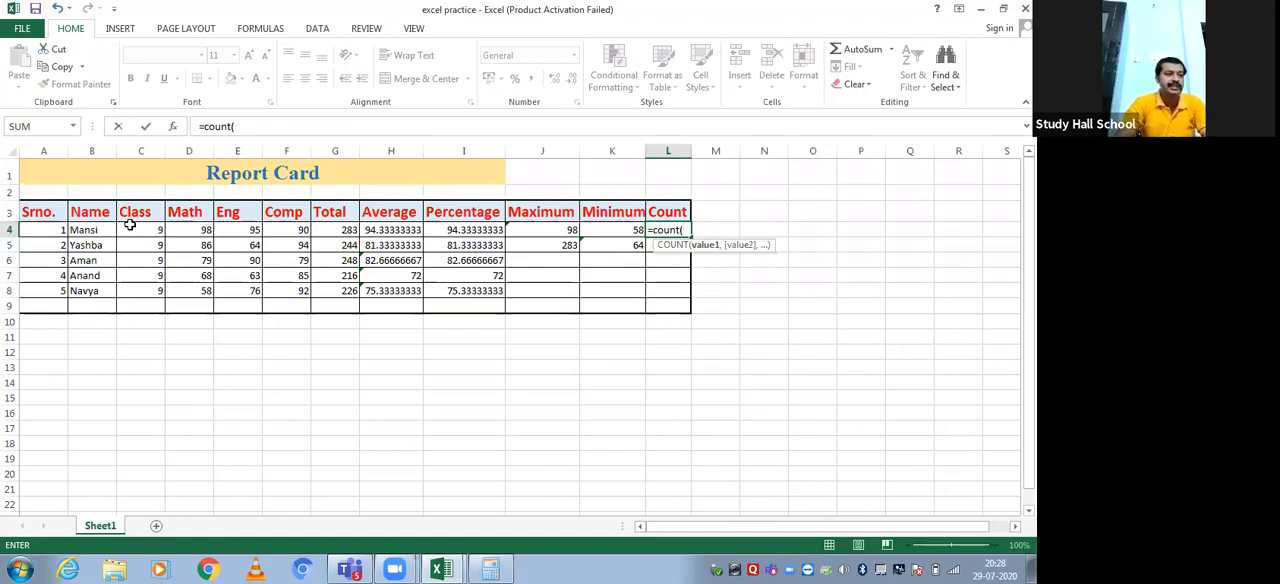
pyautogui.moveTo(130, 228); pyautogui.dragTo(612, 230)
pyautogui.write(')')
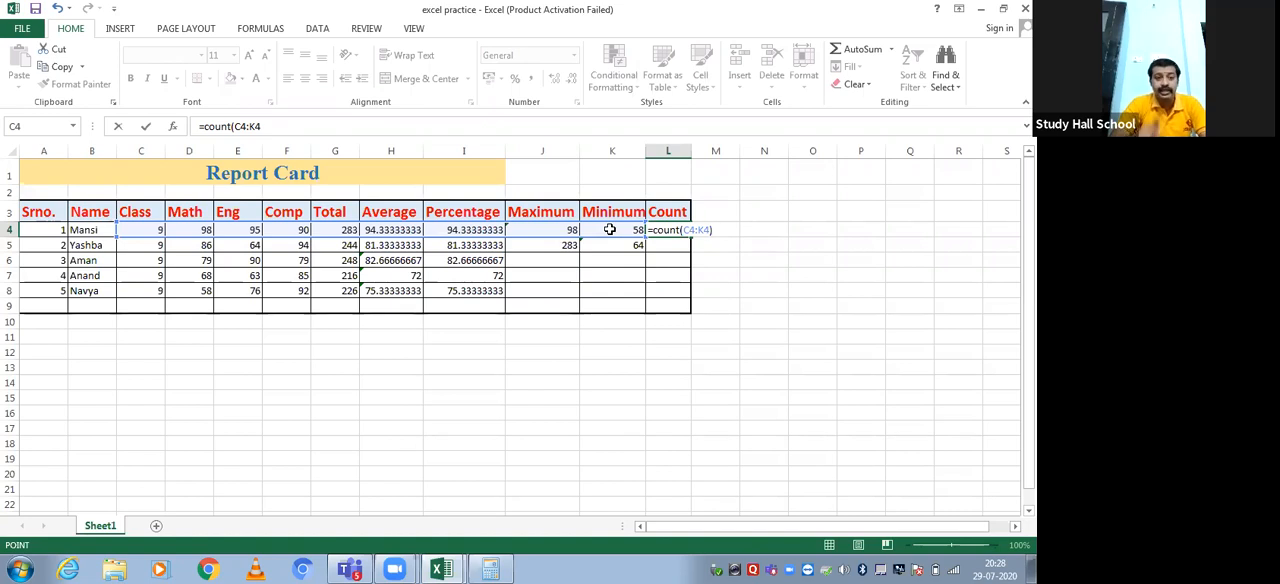
pyautogui.write(')')
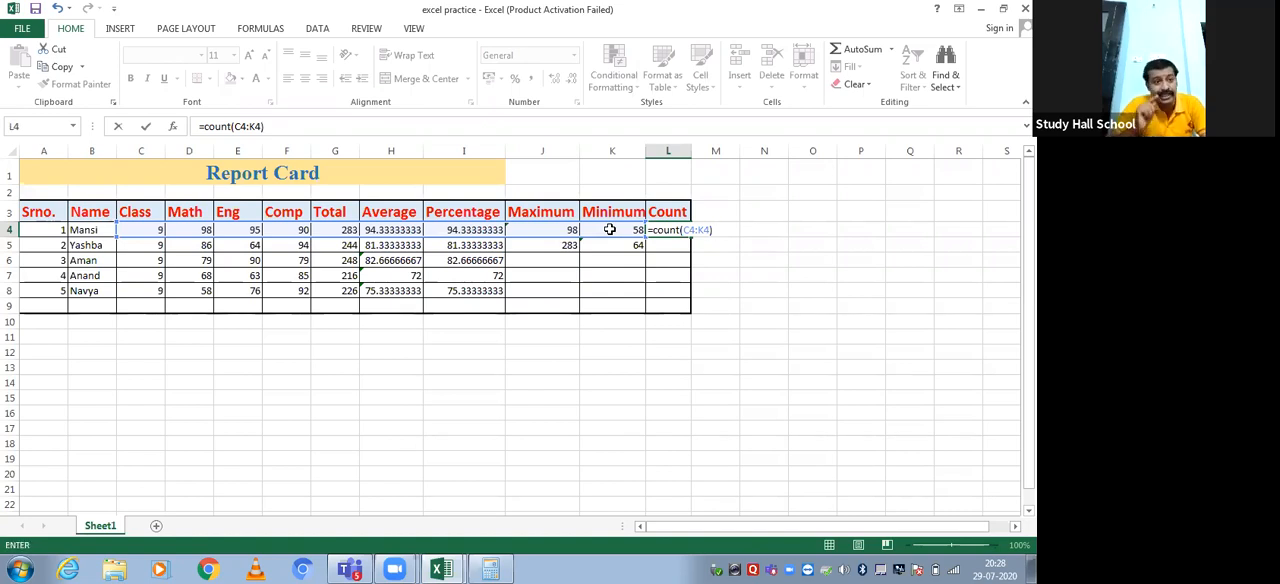
pyautogui.press('Return')
pyautogui.press('Up')
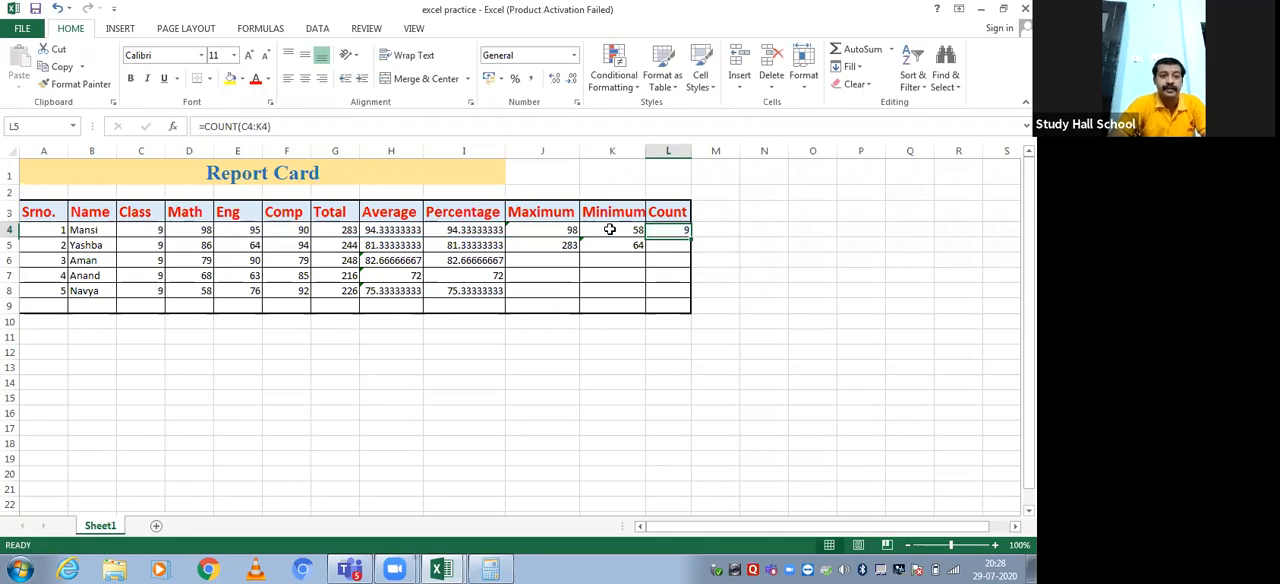
# Examine the cells from Class through Minimum in row 4 that the COUNT formula in L4 covers
pyautogui.click(125, 230)
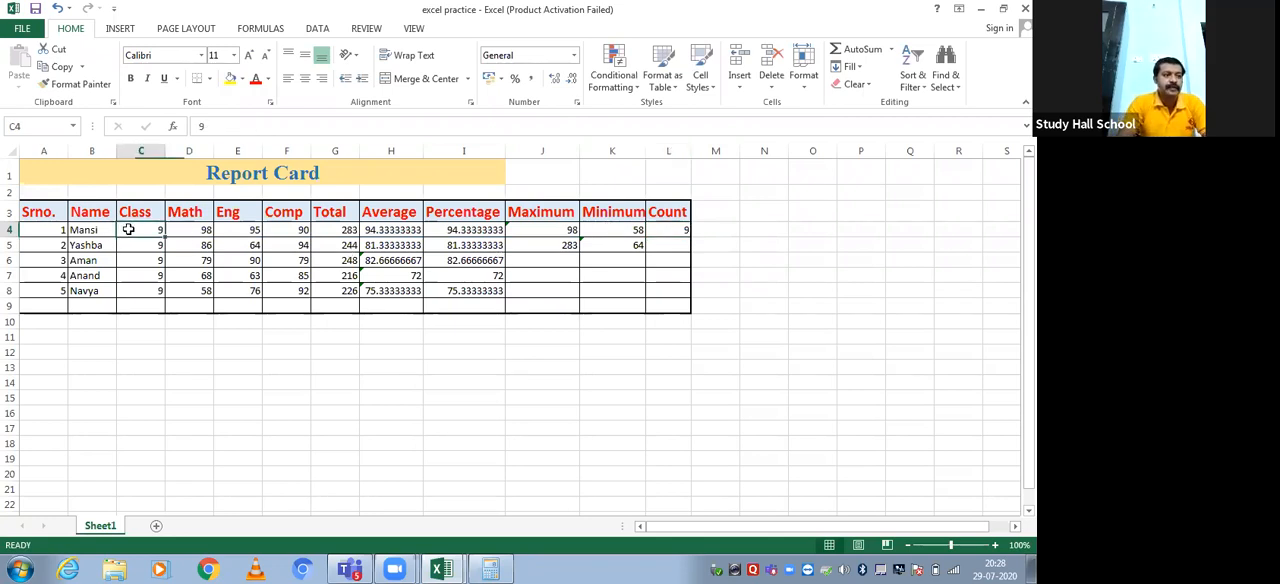
pyautogui.click(184, 229)
pyautogui.click(248, 230)
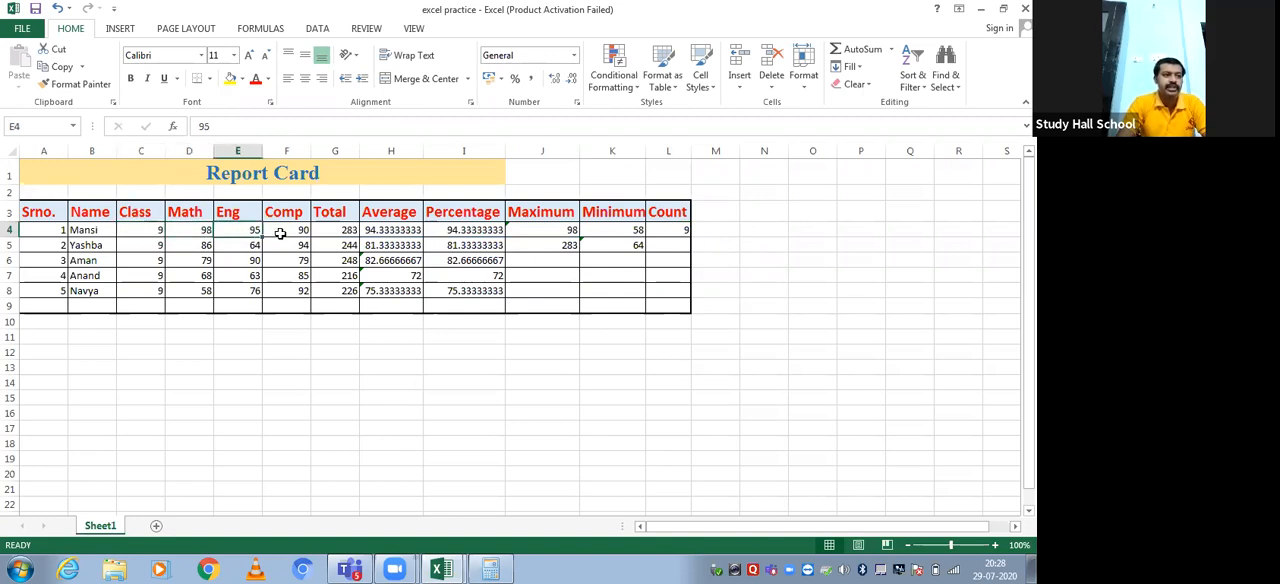
pyautogui.click(280, 231)
pyautogui.click(350, 232)
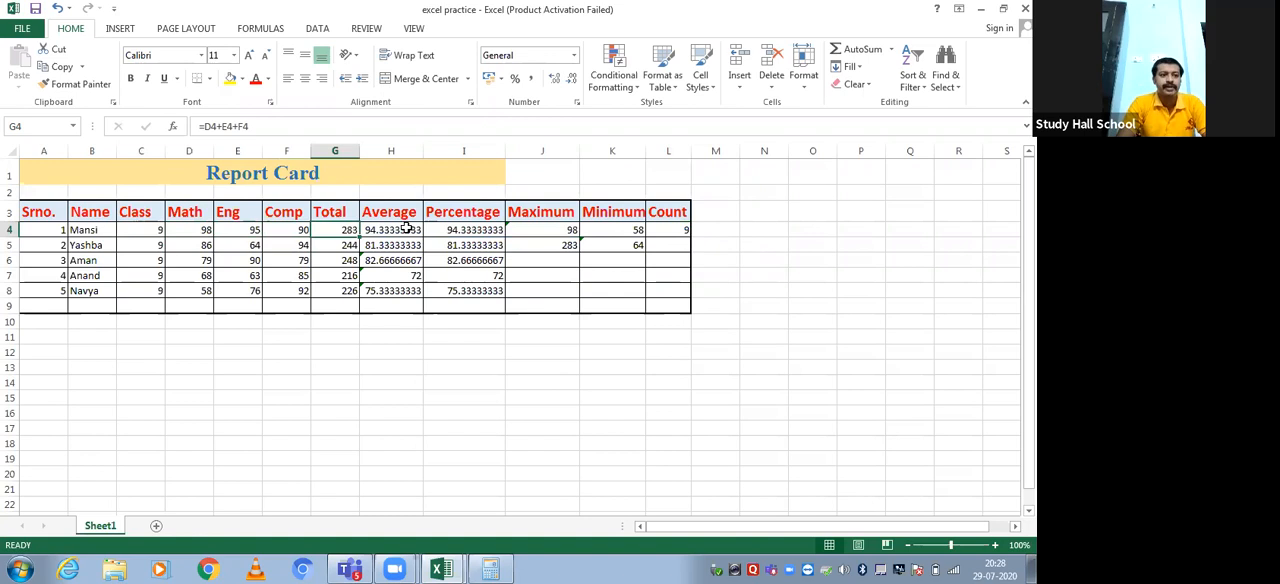
pyautogui.click(405, 229)
pyautogui.click(447, 230)
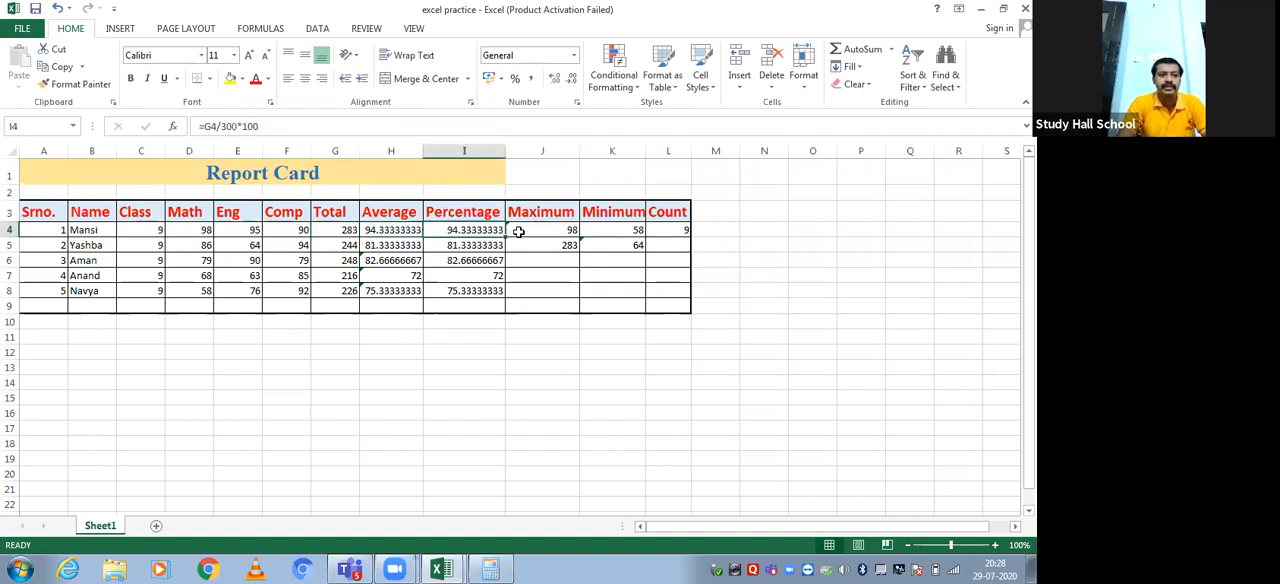
pyautogui.click(518, 231)
pyautogui.click(627, 232)
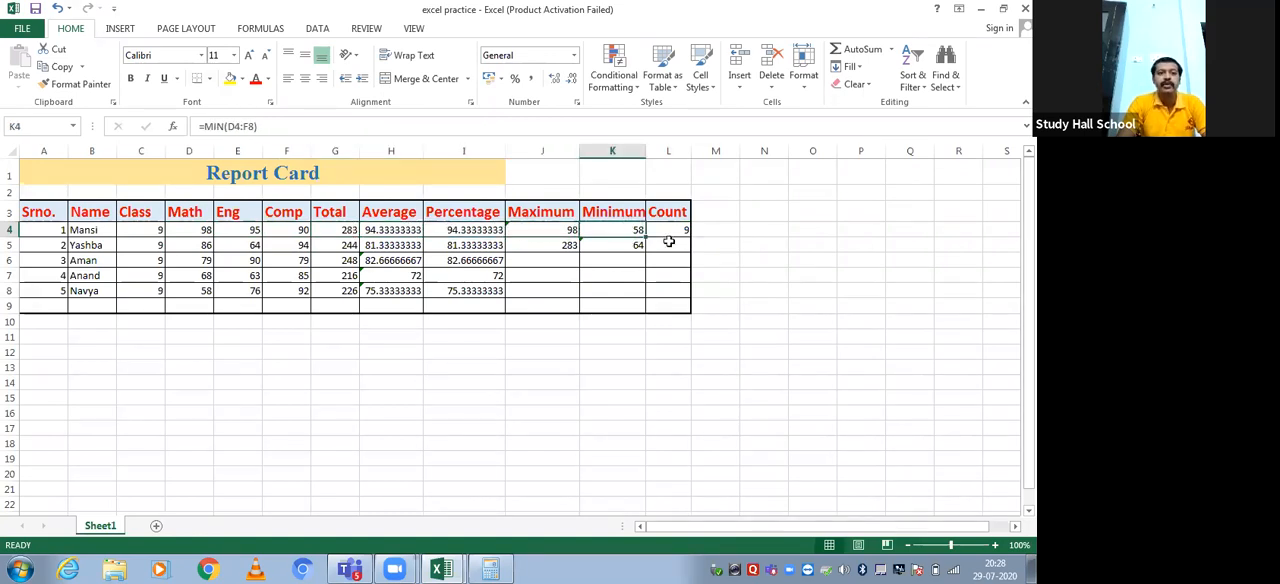
pyautogui.click(670, 233)
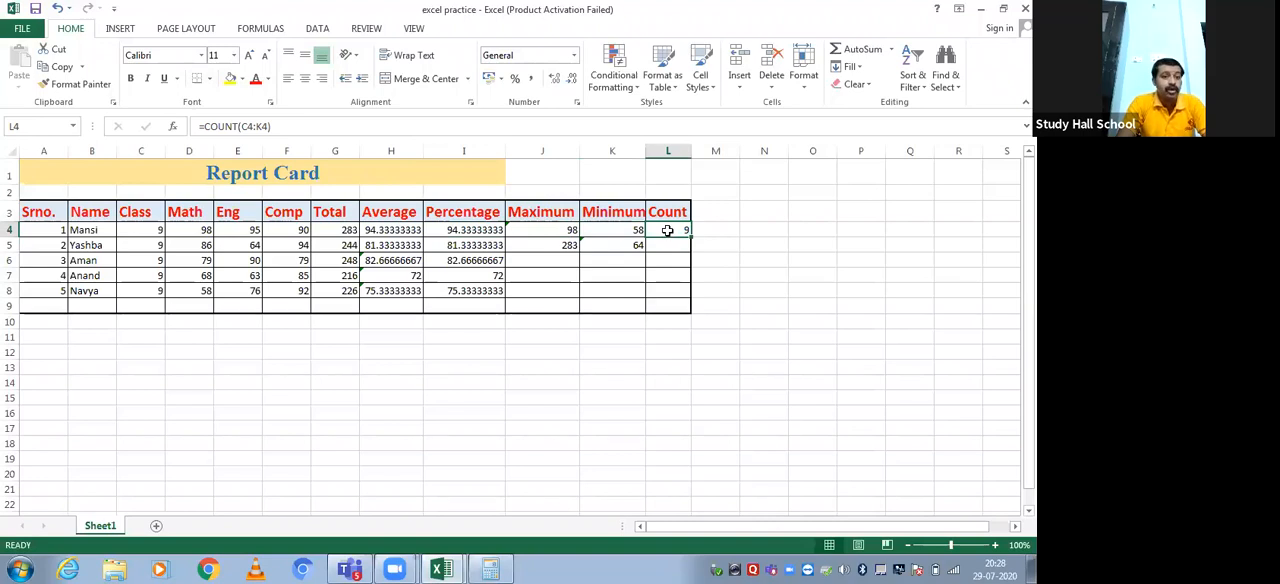
pyautogui.moveTo(126, 230); pyautogui.dragTo(300, 230)
pyautogui.moveTo(485, 228); pyautogui.dragTo(599, 229)
pyautogui.click(484, 289)
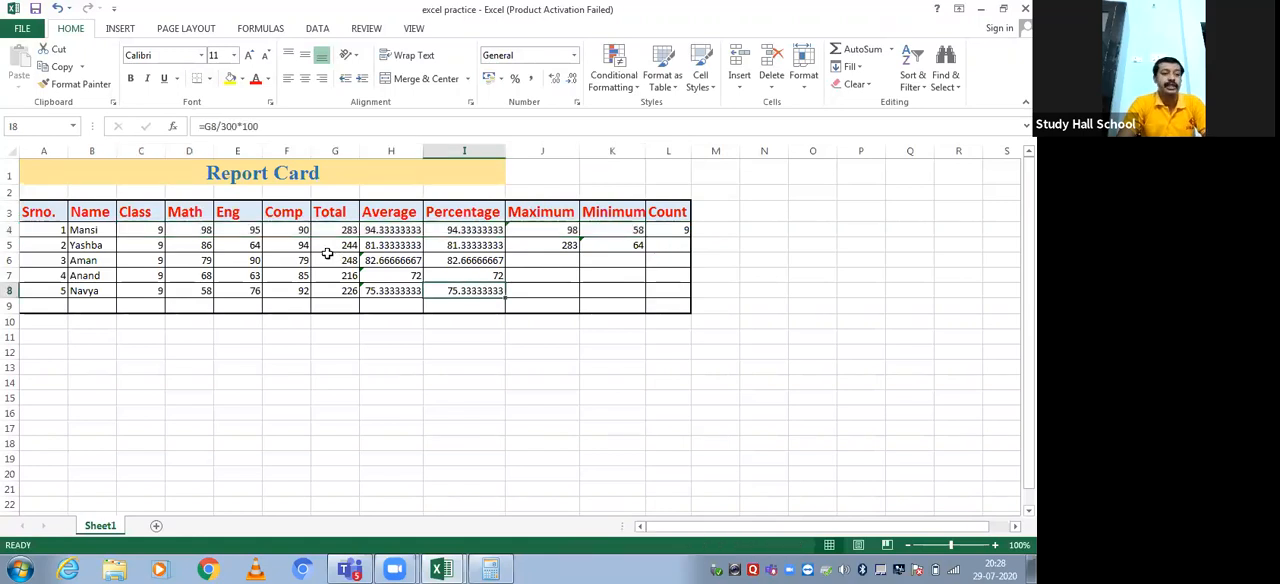
# Clear the first student's Class value in C4 and check the recalculated Count in L4
pyautogui.click(141, 228)
pyautogui.press('Delete')
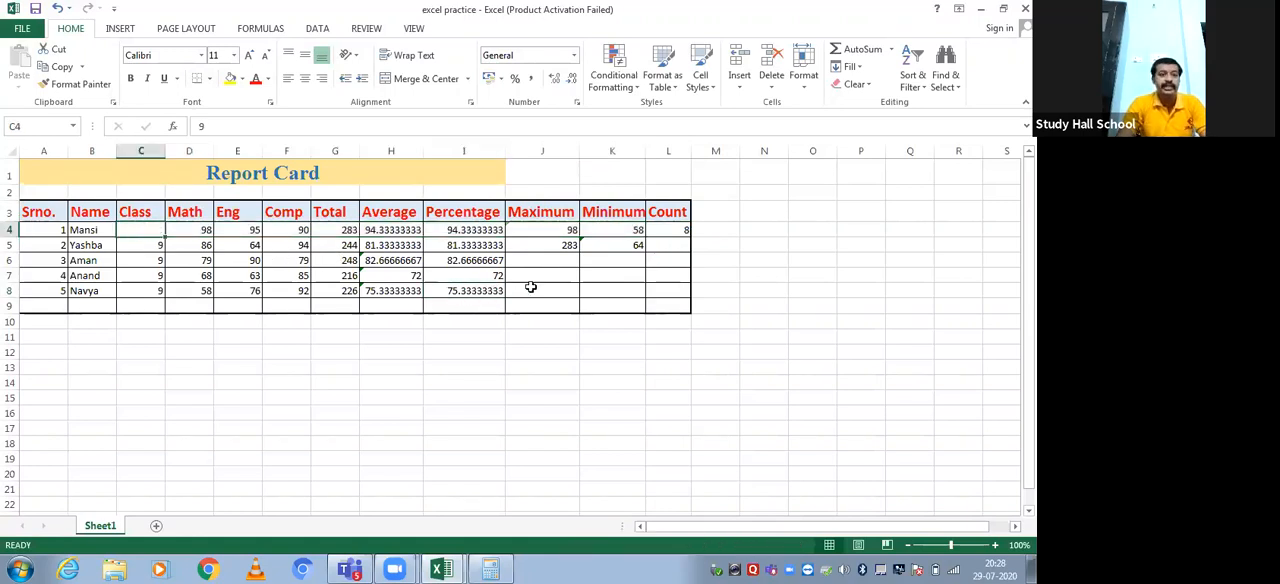
pyautogui.click(669, 281)
pyautogui.click(667, 231)
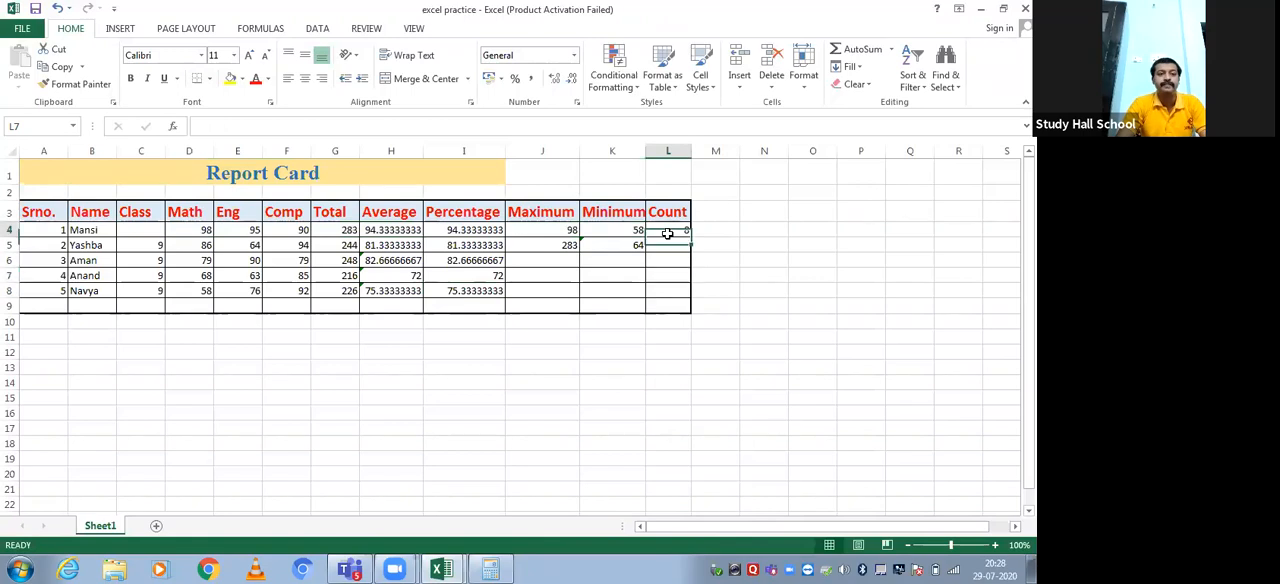
# Clear the first student's Math mark in D4 and check the recalculated Count in L4
pyautogui.click(199, 231)
pyautogui.press('Delete')
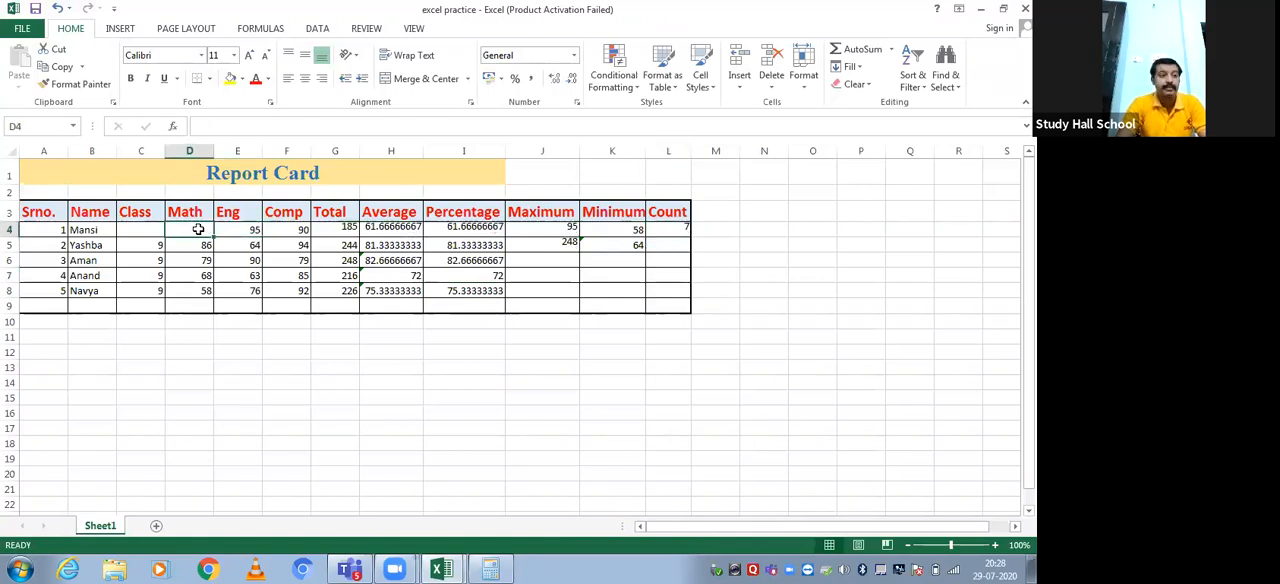
pyautogui.click(614, 350)
pyautogui.click(660, 220)
pyautogui.click(662, 230)
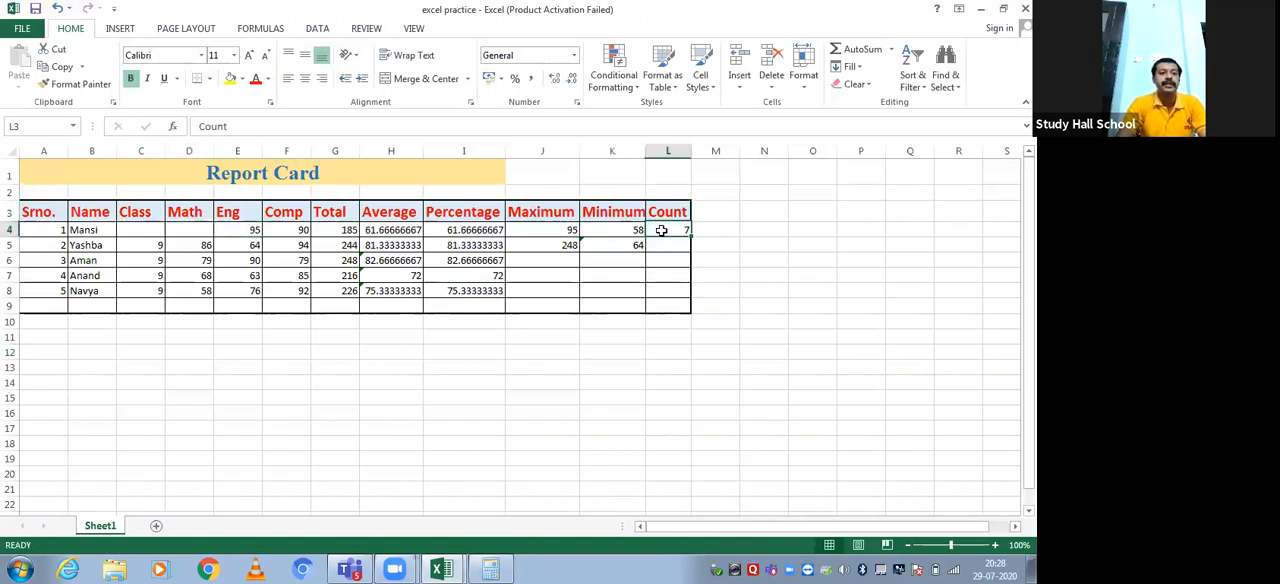
# Enter 78 as the first student's Math mark in D4 and 9 as the Class in C4
pyautogui.click(180, 240)
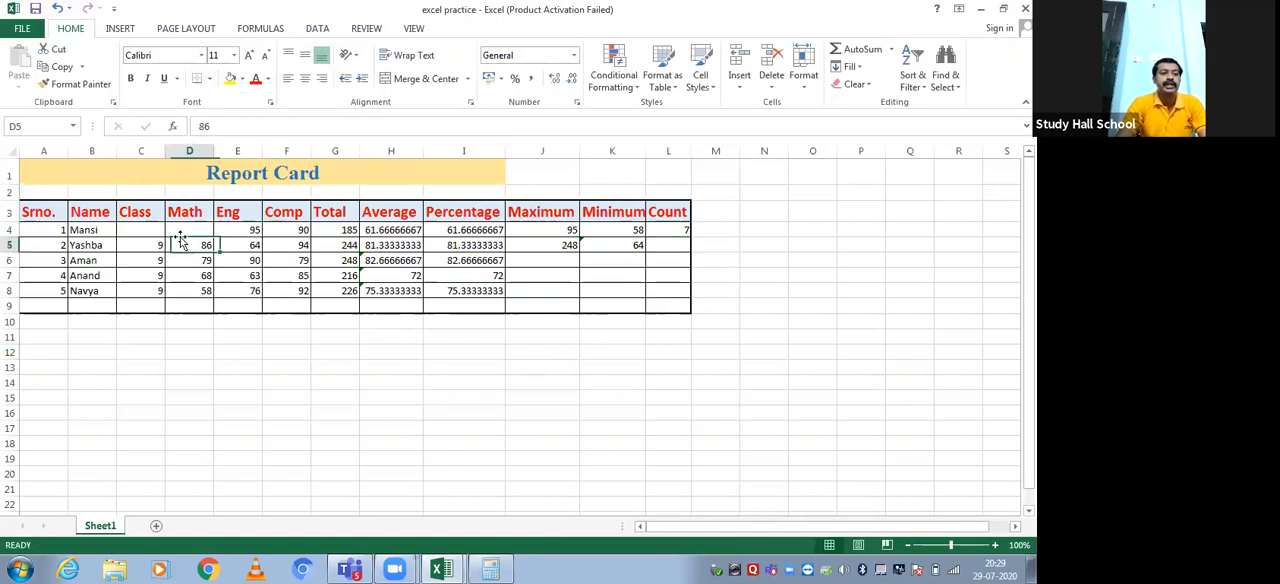
pyautogui.click(183, 229)
pyautogui.write('78')
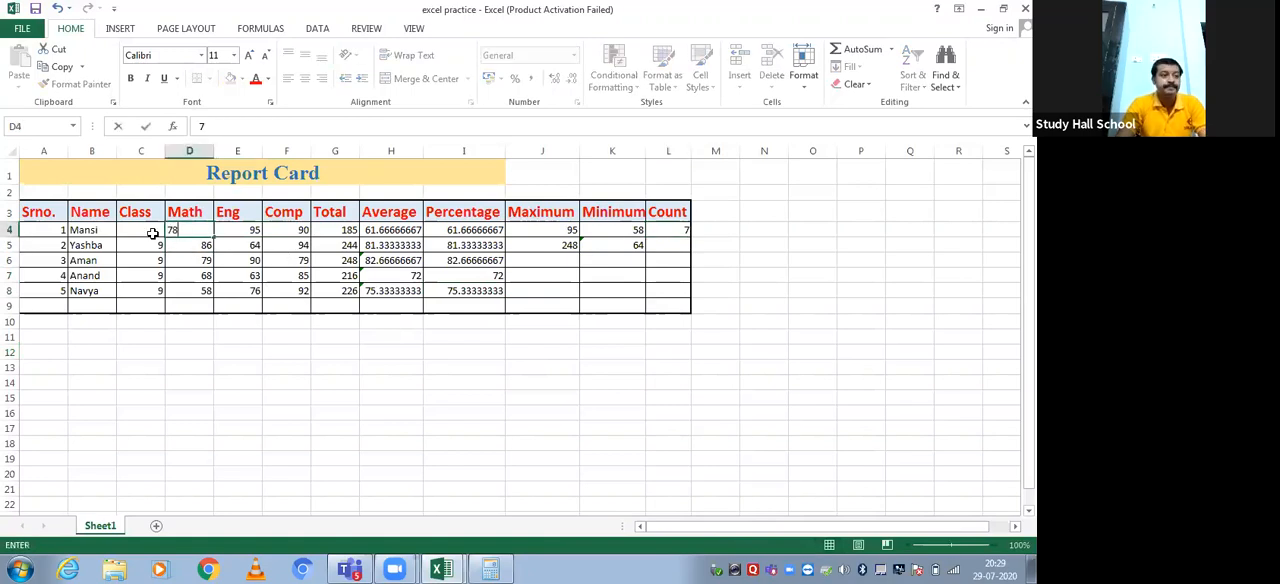
pyautogui.click(153, 233)
pyautogui.write('9')
pyautogui.press('Return')
pyautogui.click(463, 410)
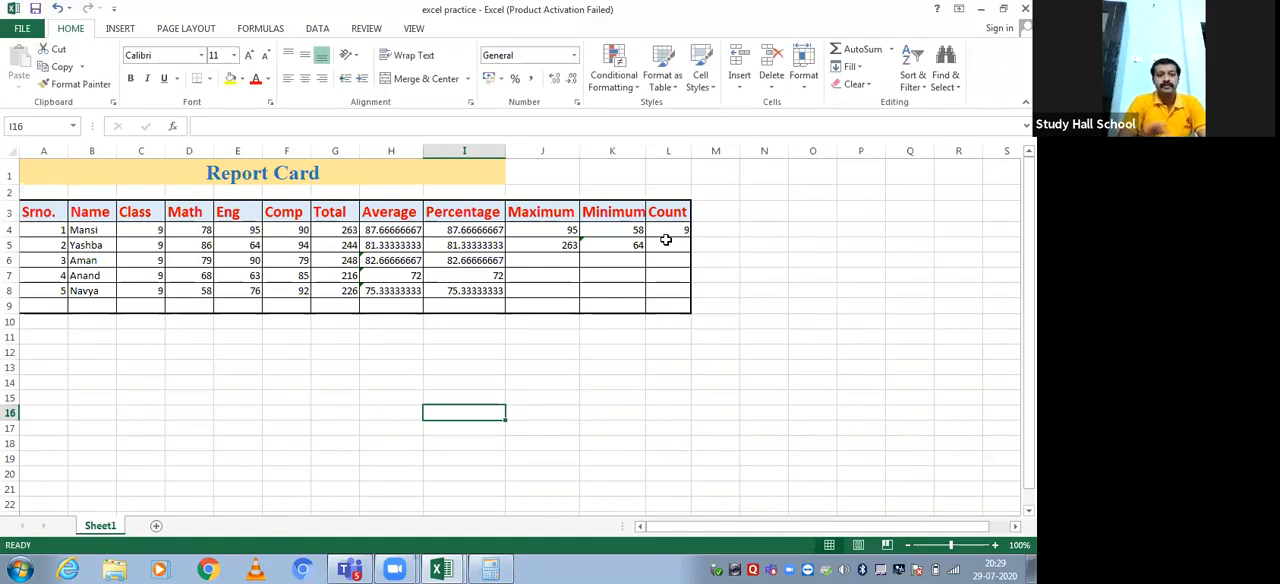
# Review the calculated column headings in row 3, from Total through Count
pyautogui.click(340, 215)
pyautogui.click(378, 213)
pyautogui.click(449, 214)
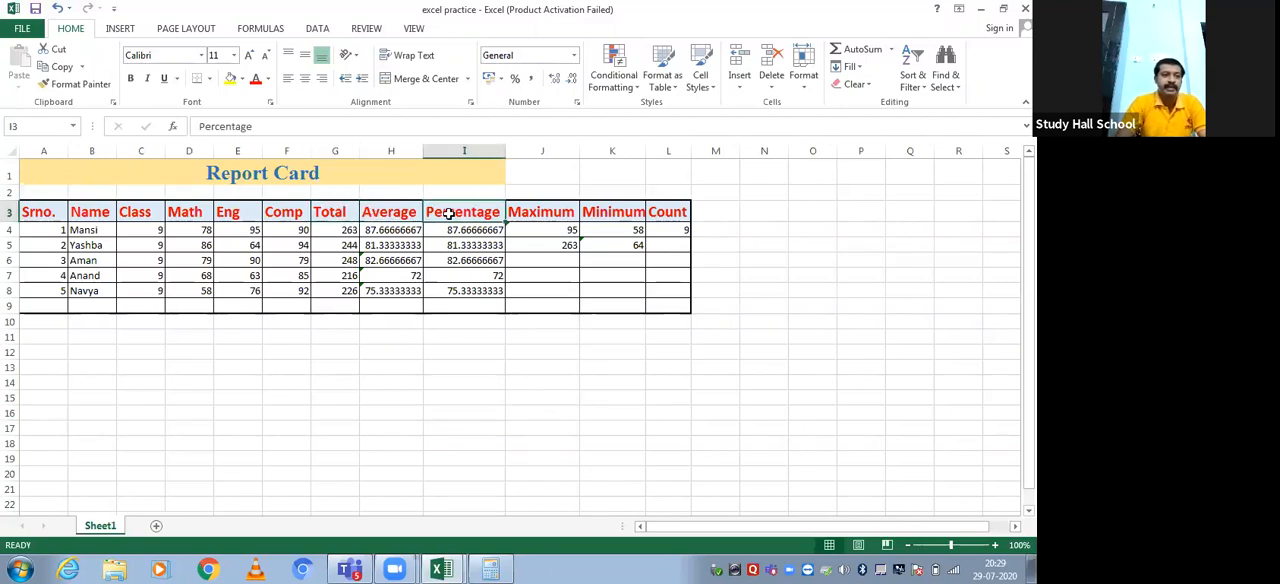
pyautogui.click(531, 212)
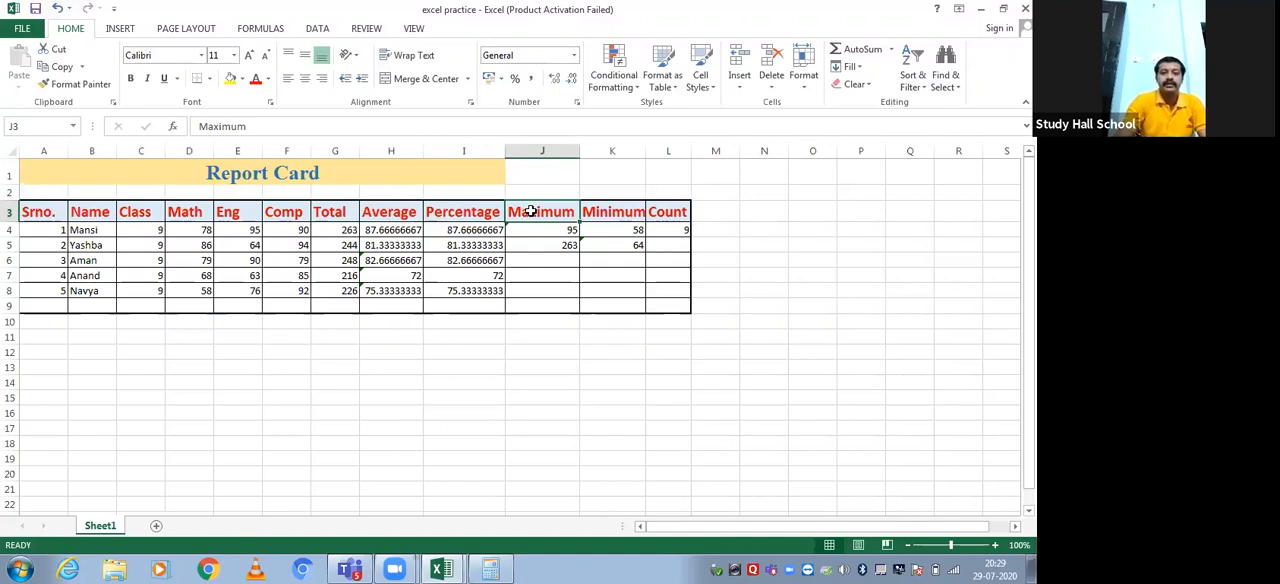
pyautogui.click(600, 212)
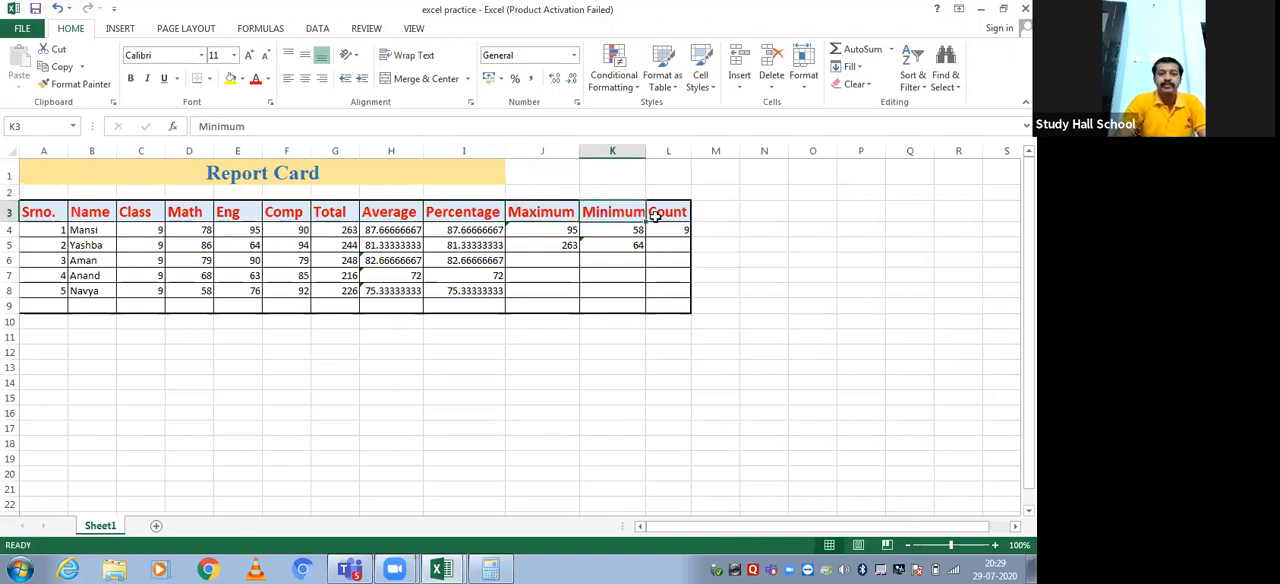
pyautogui.click(665, 212)
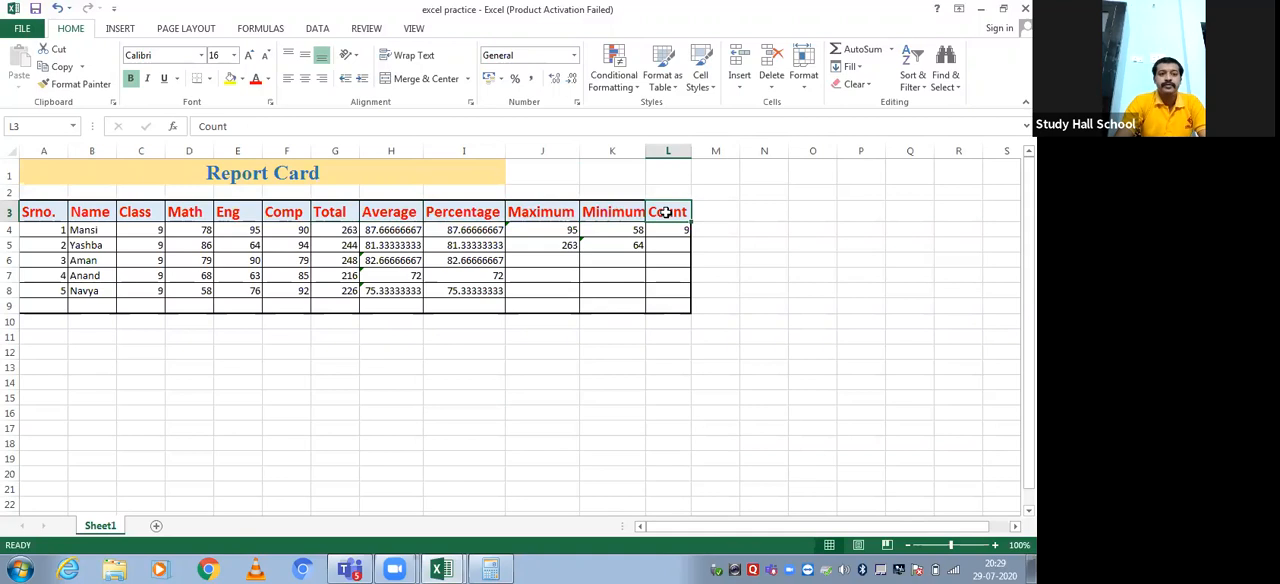
# Add the column heading IF in M3, beside the Count heading
pyautogui.click(708, 212)
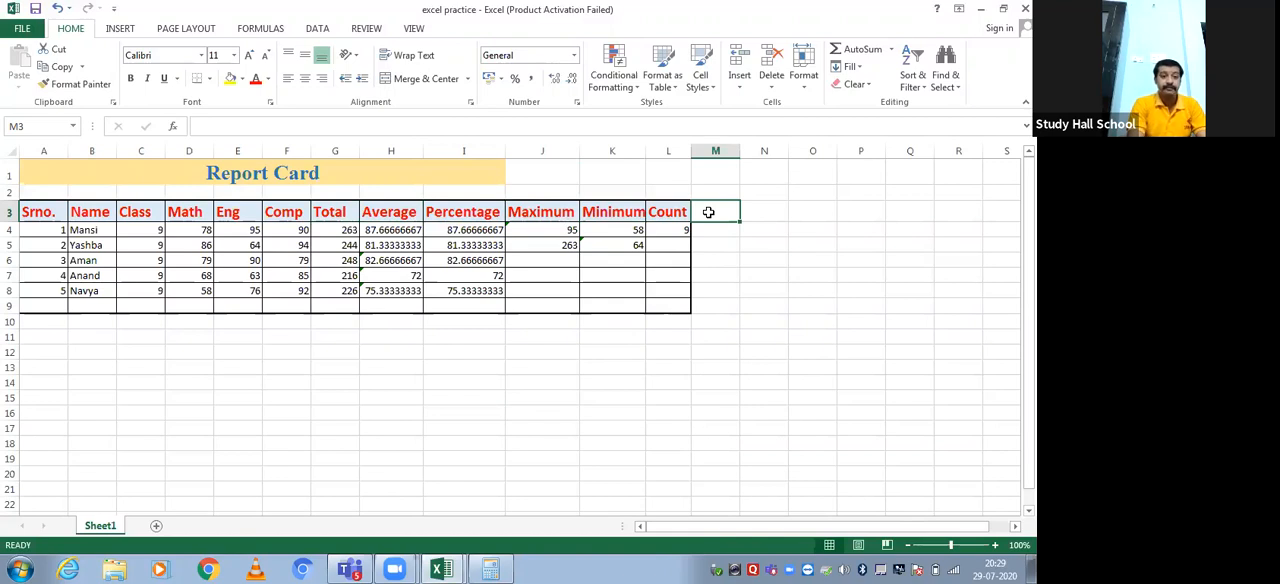
pyautogui.write('IF')
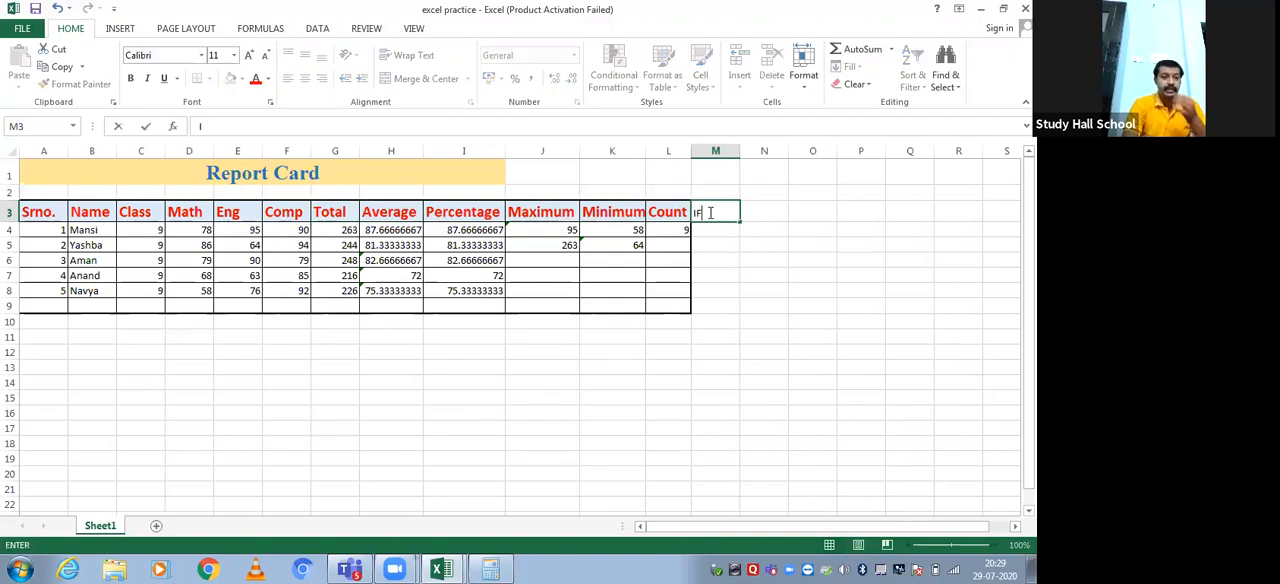
pyautogui.press('Return')
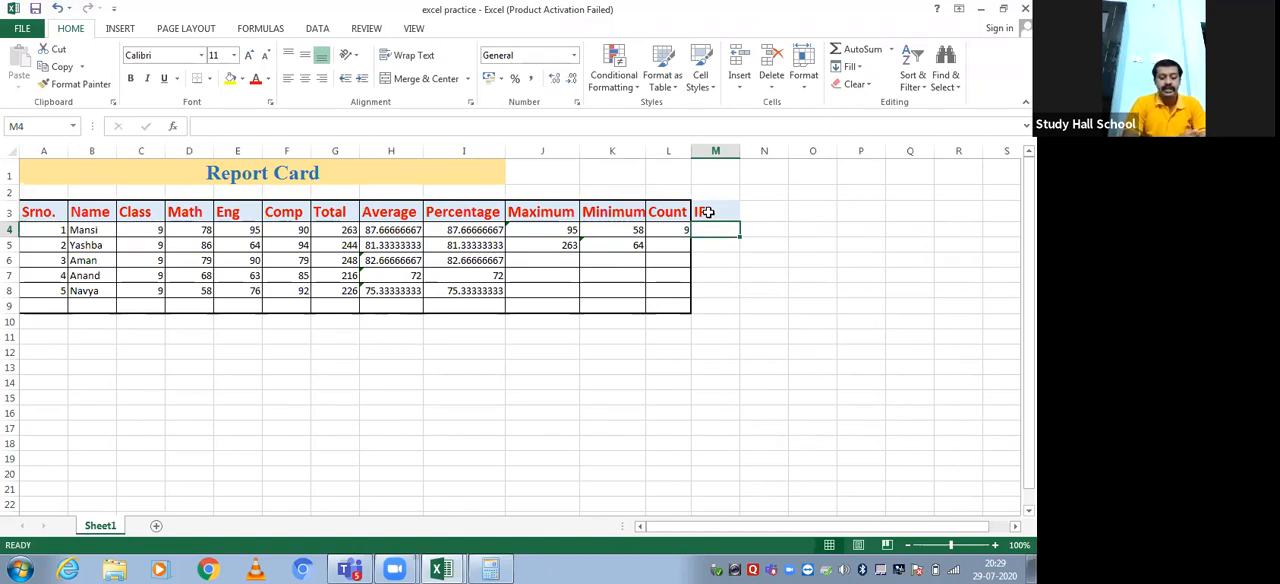
# Start an IF formula in M4 that tests whether the first student's Math mark exceeds the Comp mark, D4>F4
pyautogui.write('=')
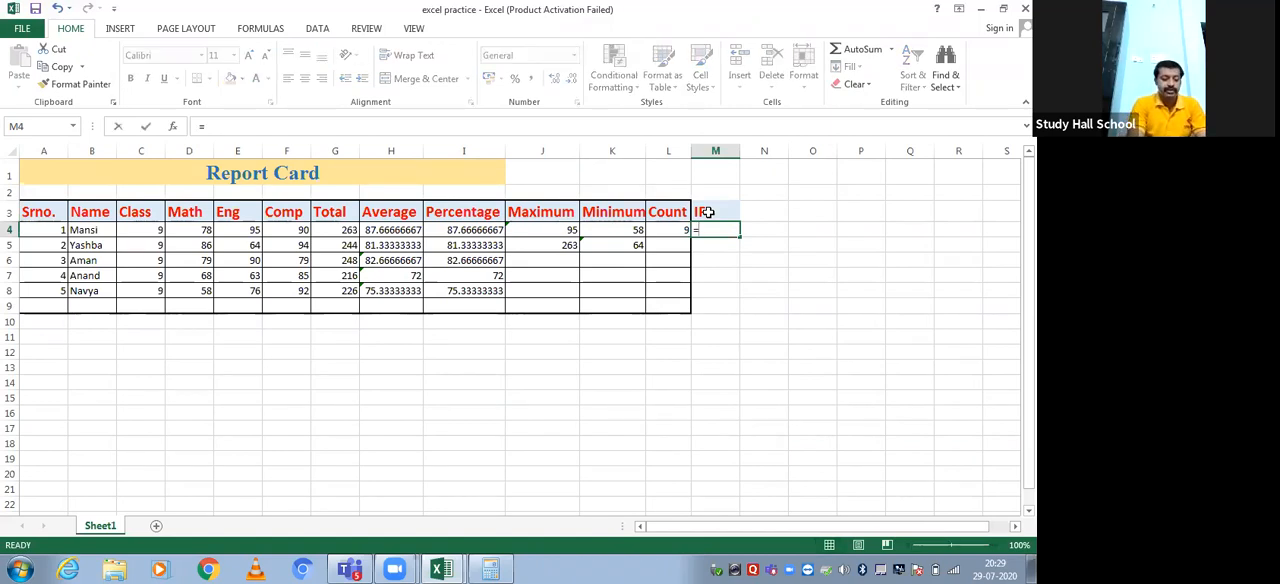
pyautogui.write('if')
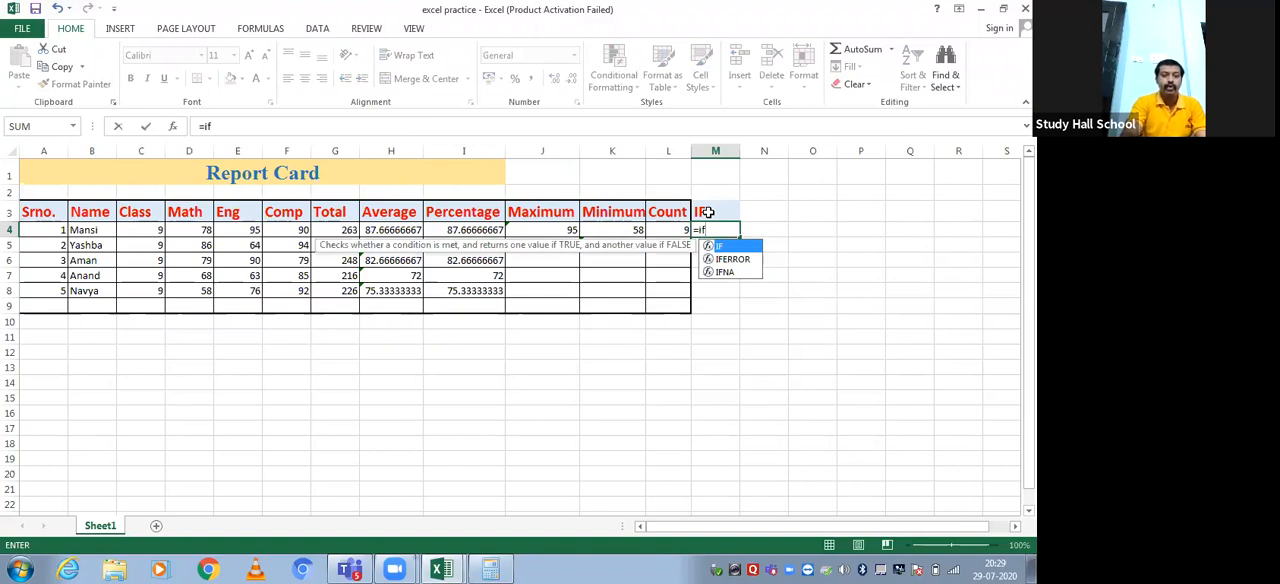
pyautogui.write('(')
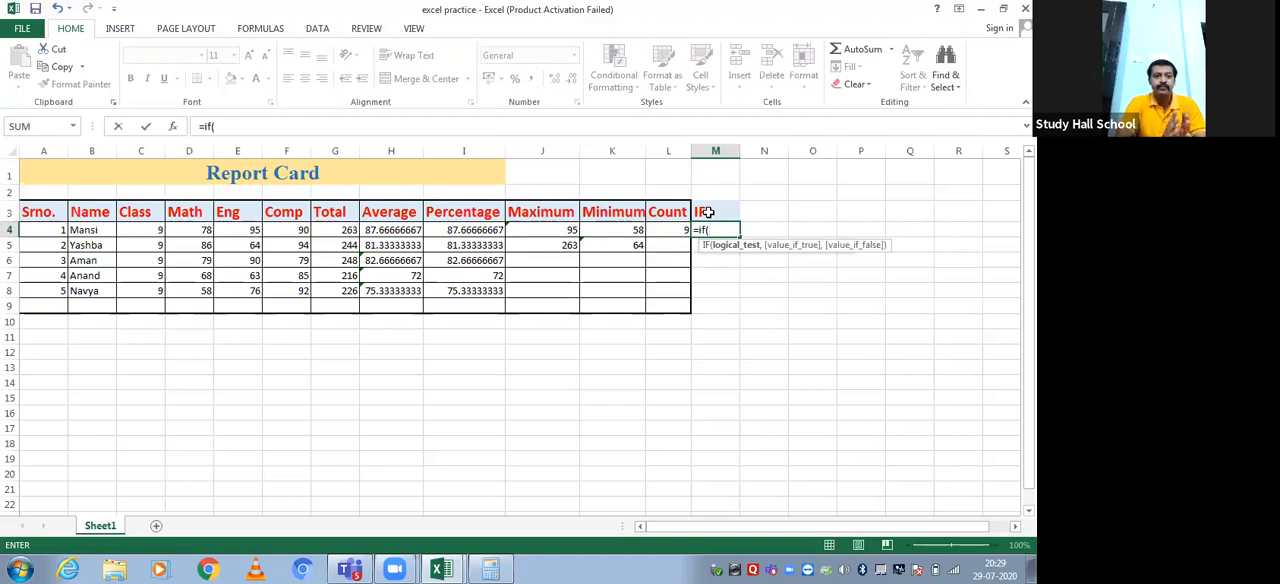
pyautogui.click(204, 230)
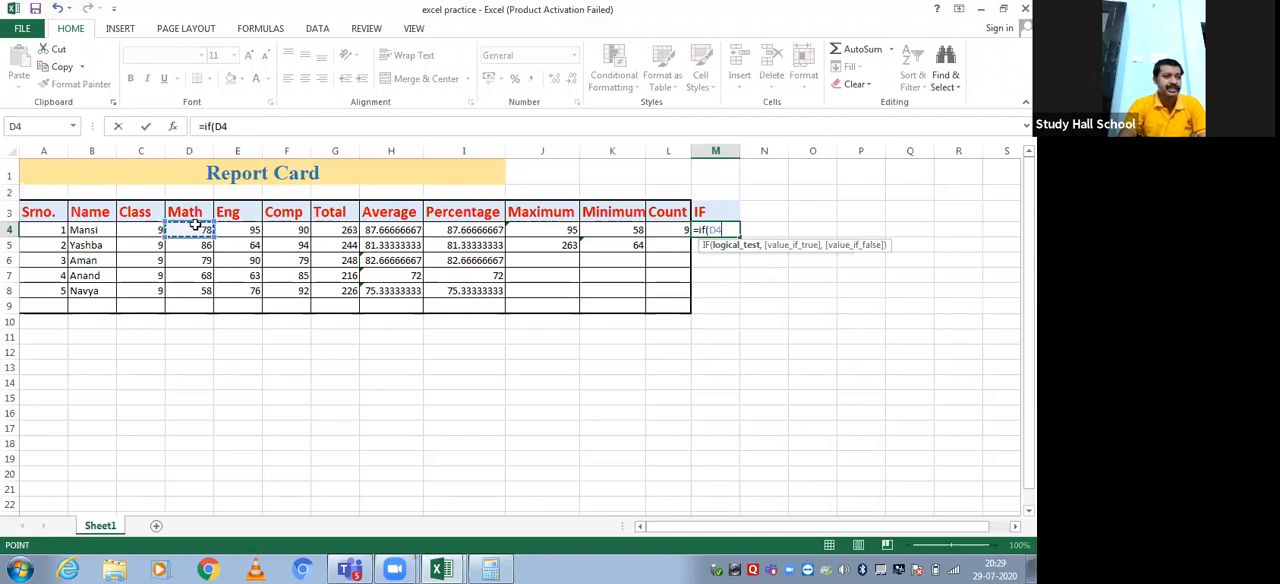
pyautogui.write('>')
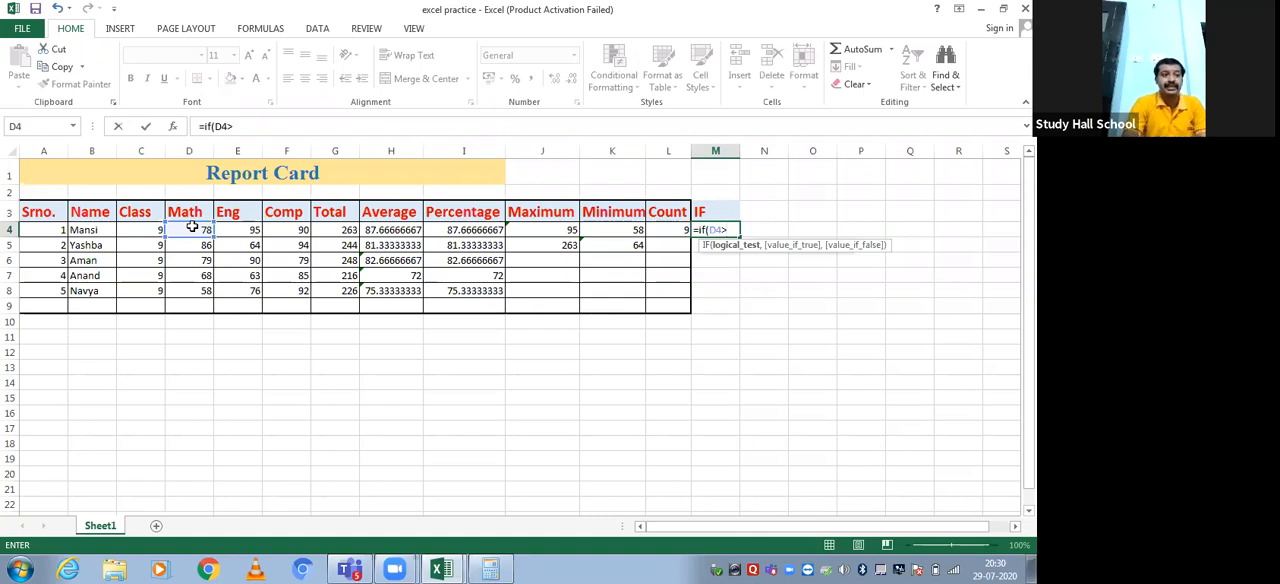
pyautogui.click(292, 231)
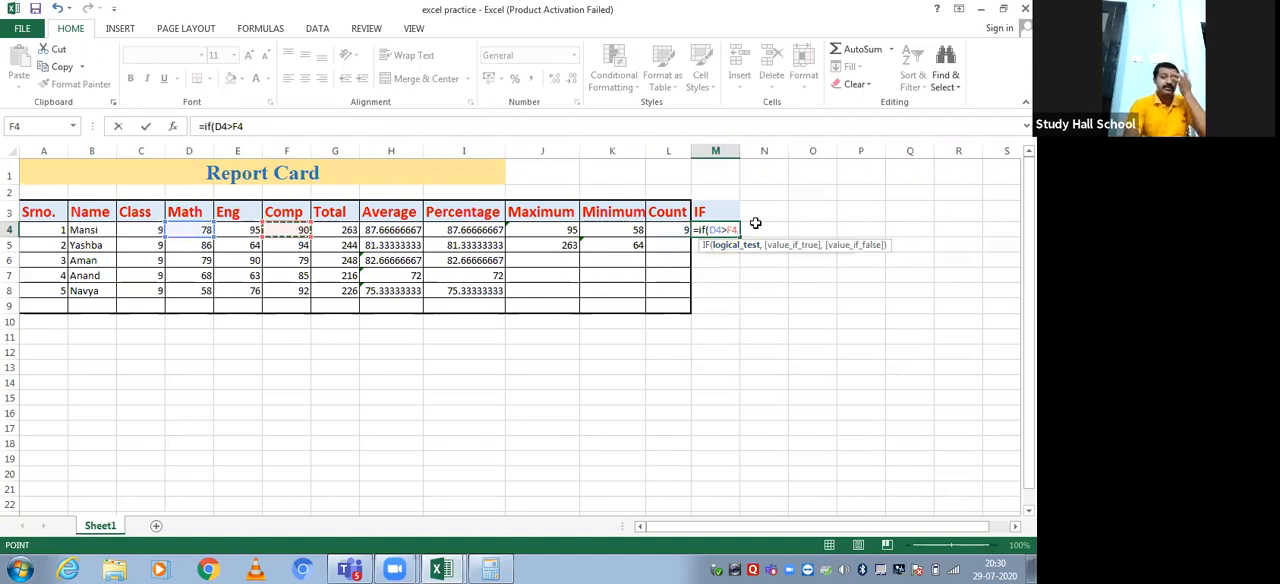
# Complete the IF formula in M4 to return "true" when the test is met and "false" otherwise
pyautogui.write(',')
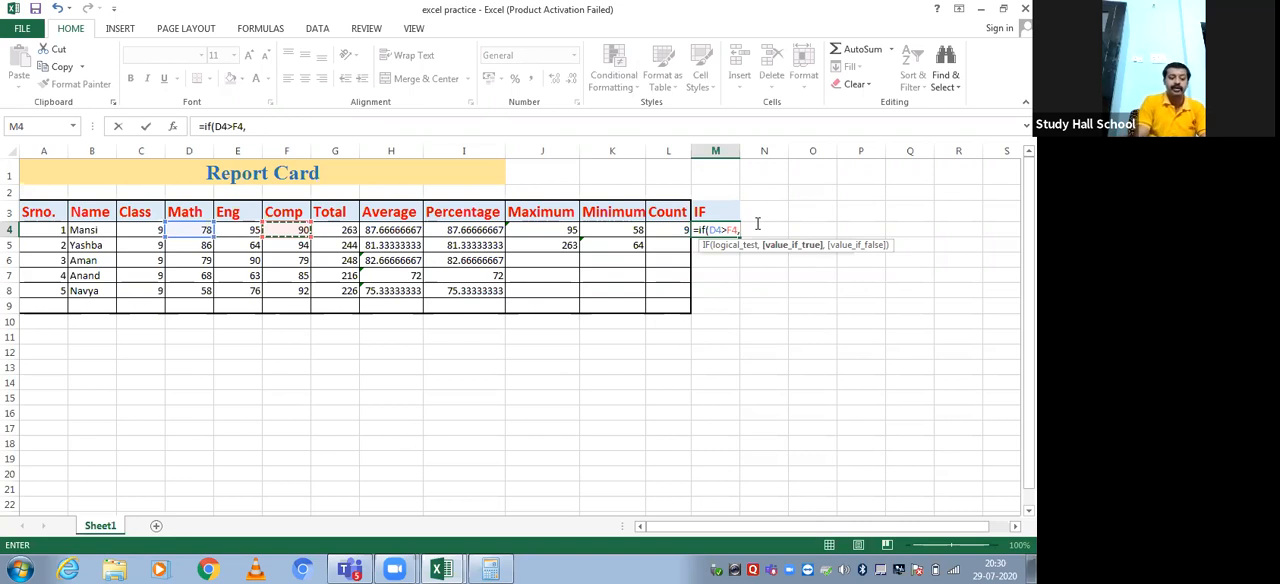
pyautogui.write('"tru')
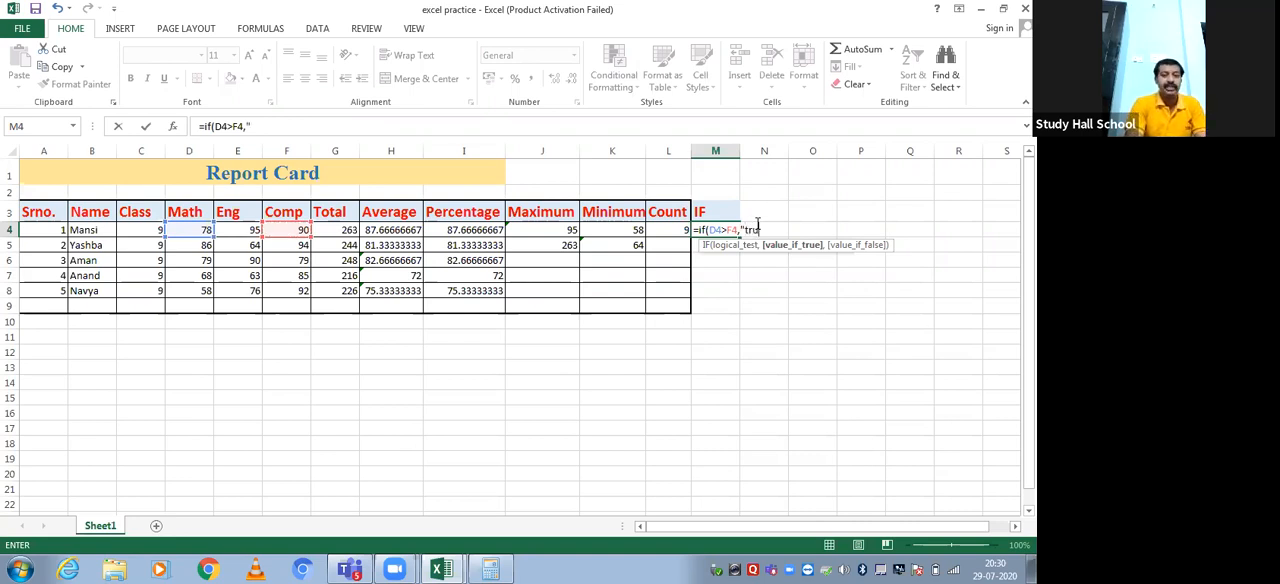
pyautogui.write('e')
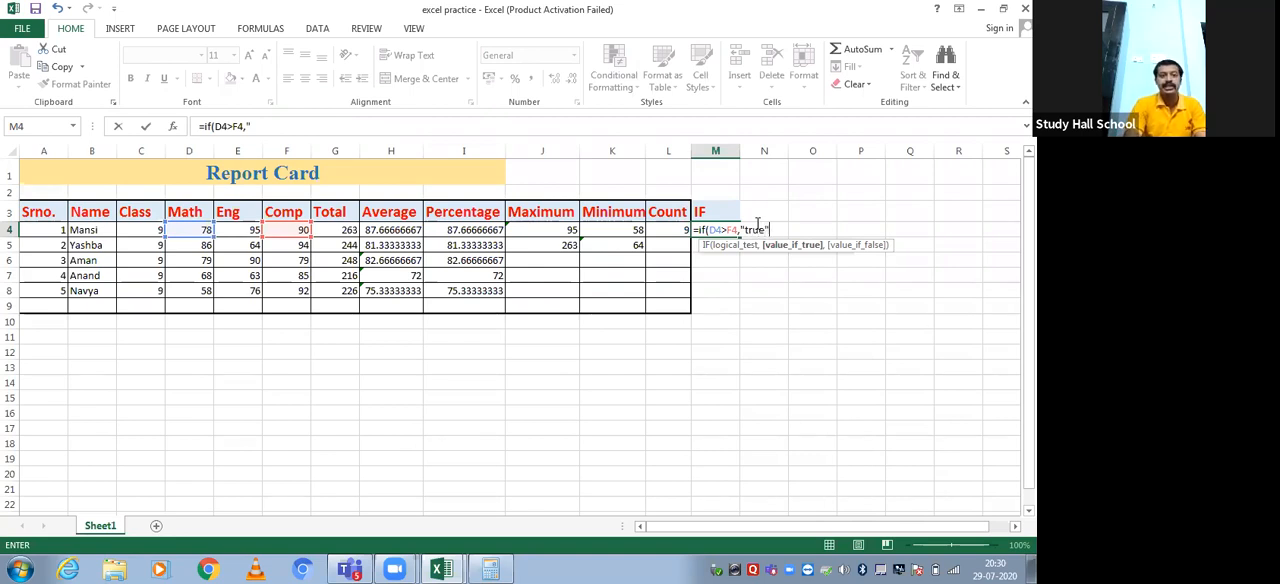
pyautogui.write('"')
pyautogui.write(',"false')
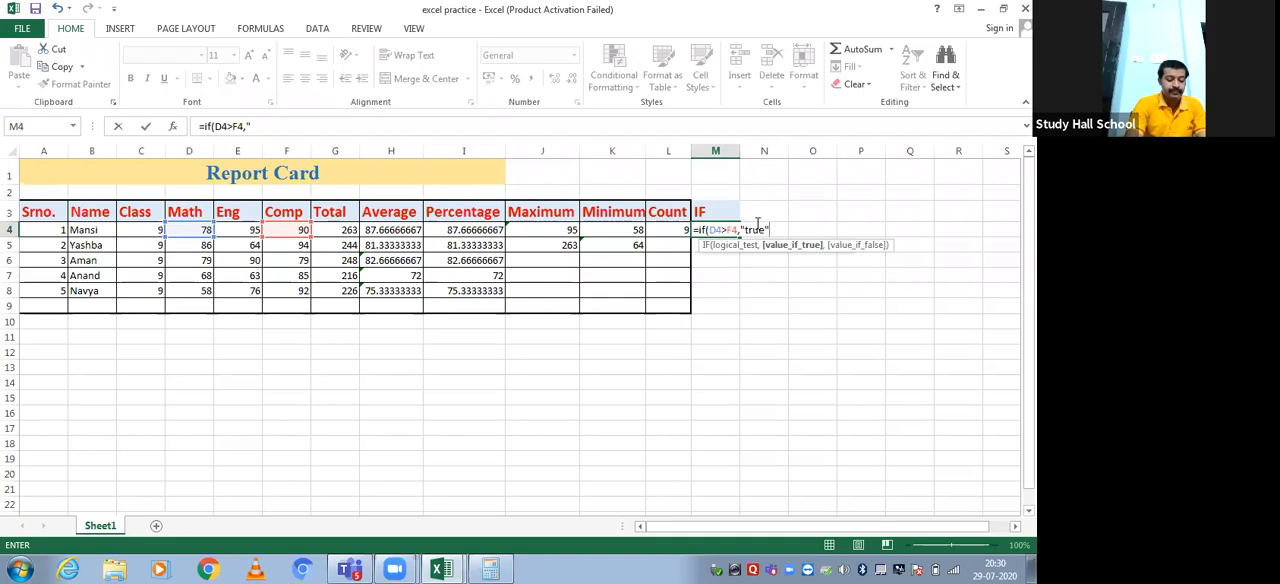
pyautogui.write('"')
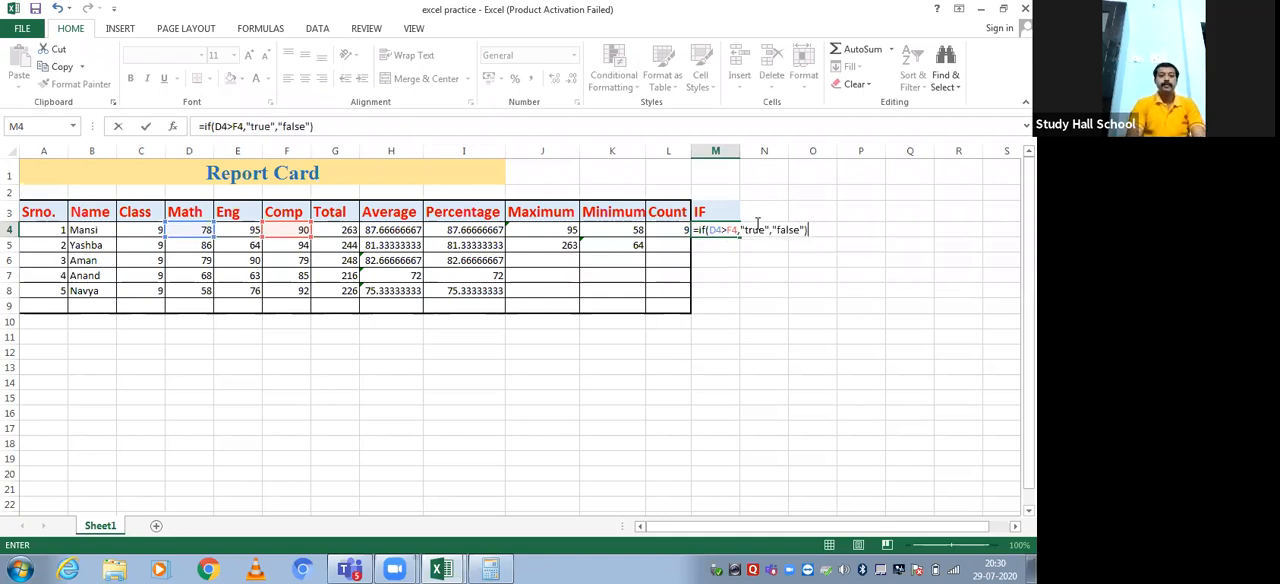
pyautogui.press('Return')
pyautogui.press('Up')
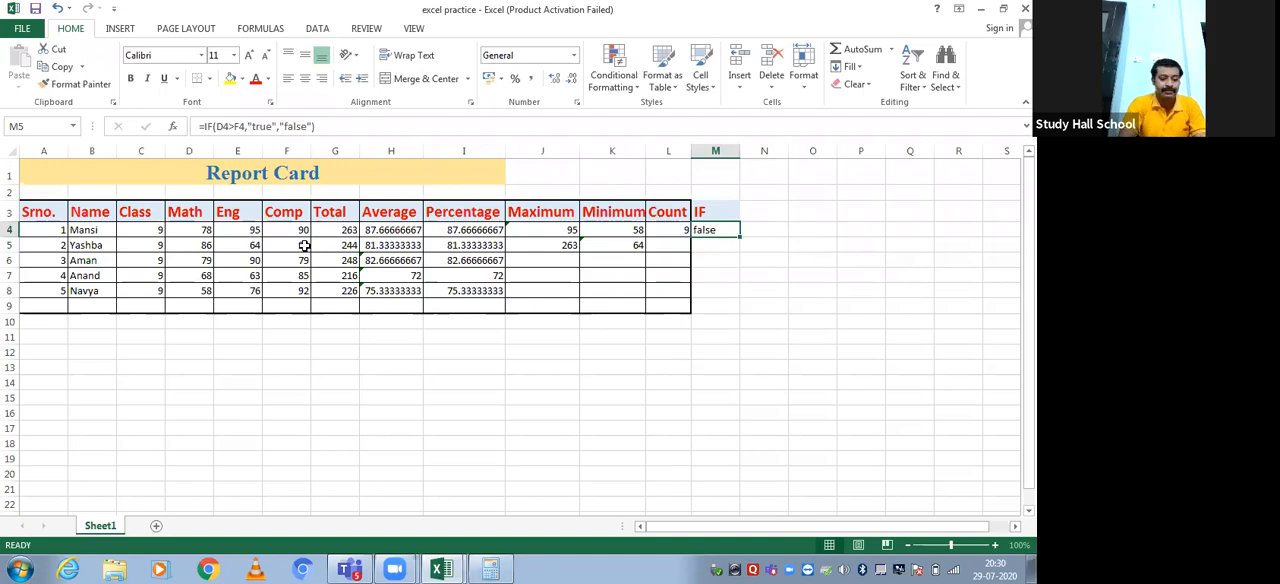
# Set the first student's Math mark in D4 to 98 and check the IF result in M4
pyautogui.click(192, 230)
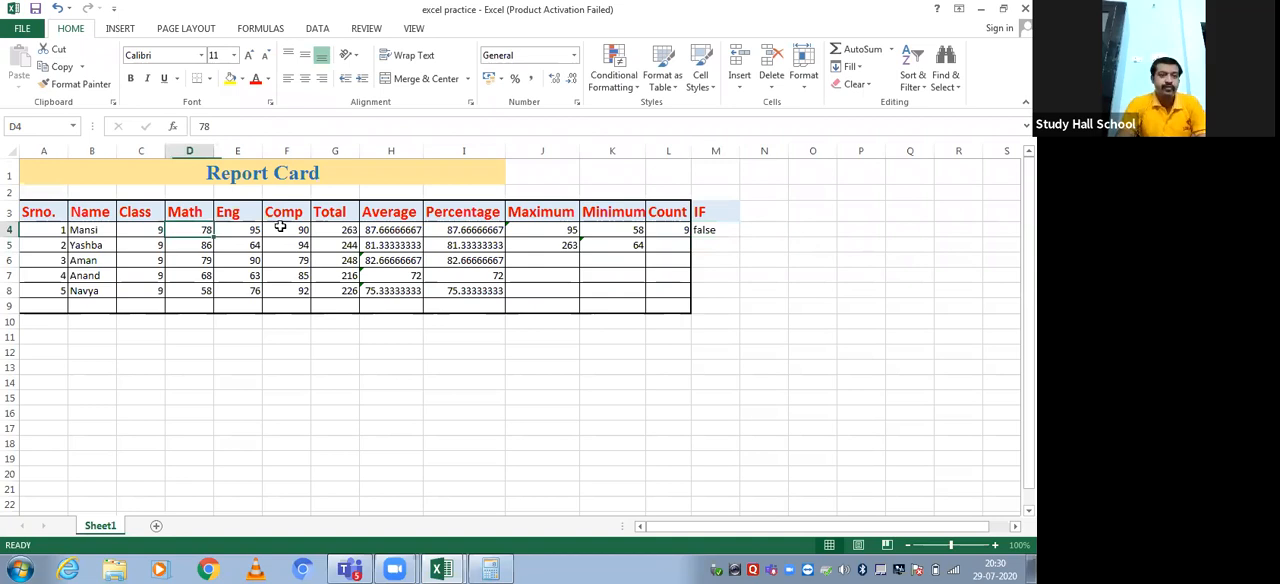
pyautogui.write('98')
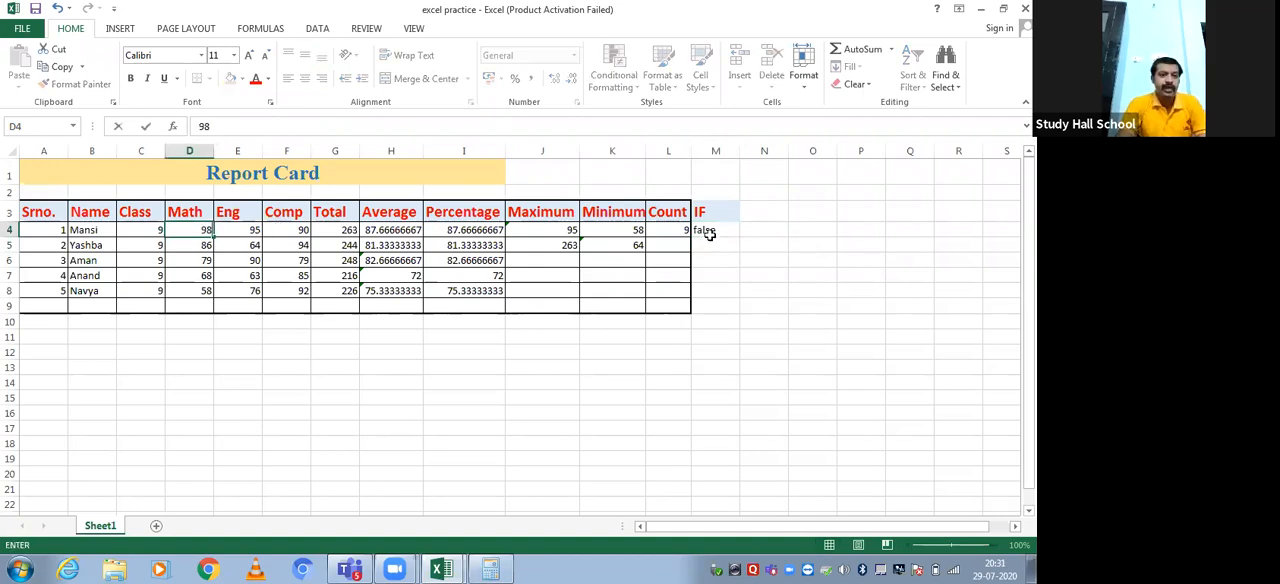
pyautogui.click(572, 348)
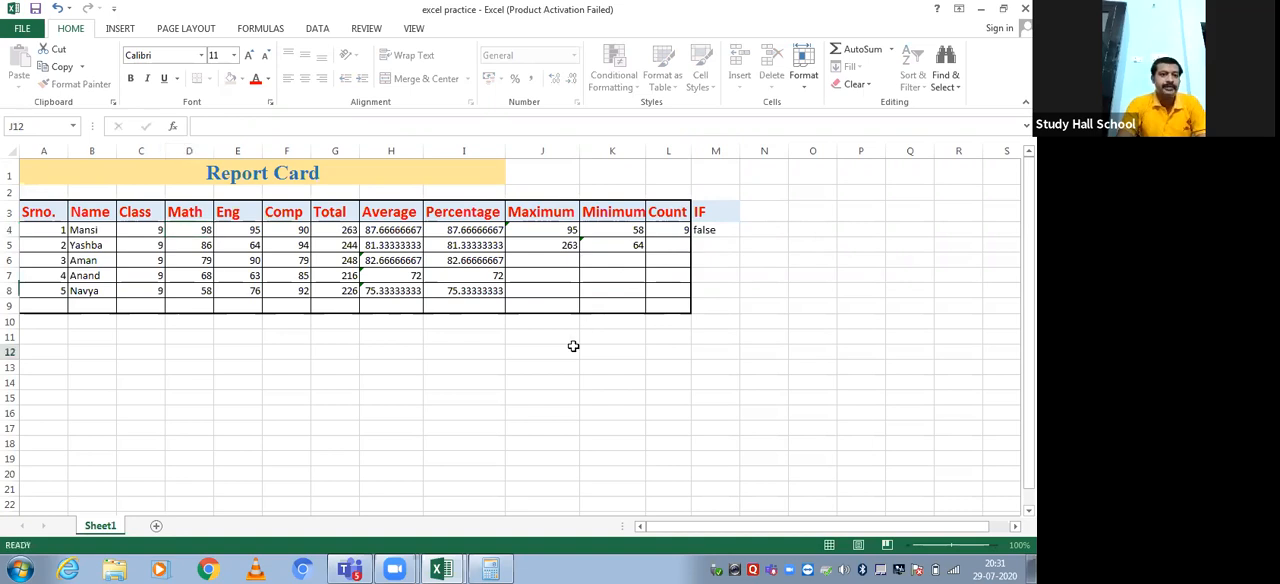
pyautogui.click(697, 231)
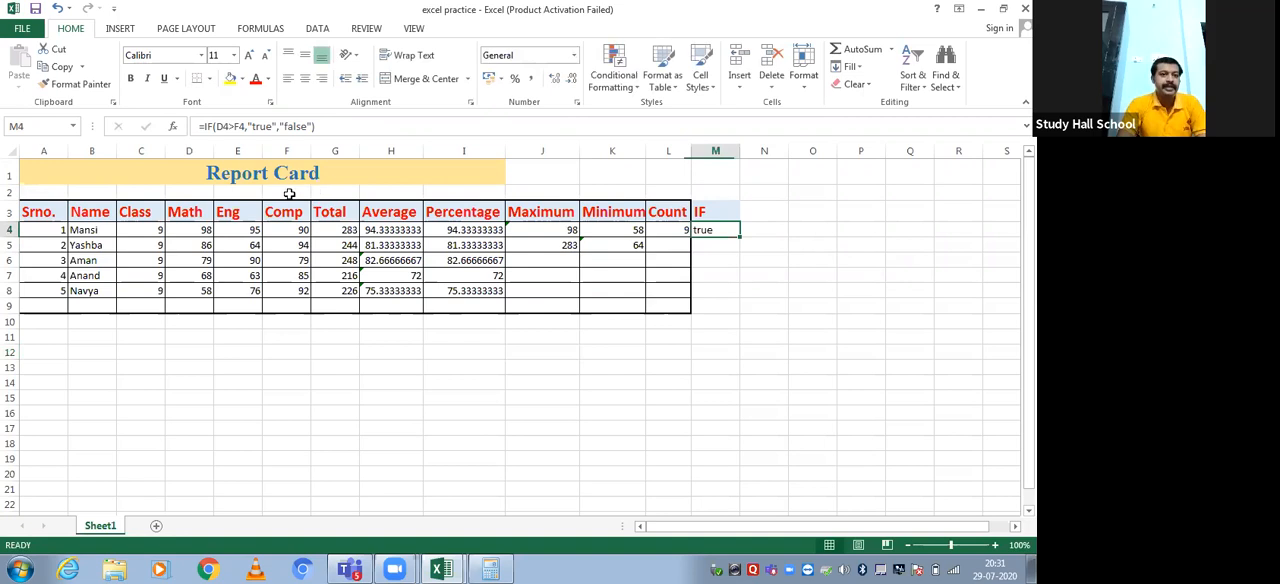
# Set the first student's Math mark in D4 to 57 and check the IF formula in M4
pyautogui.click(192, 228)
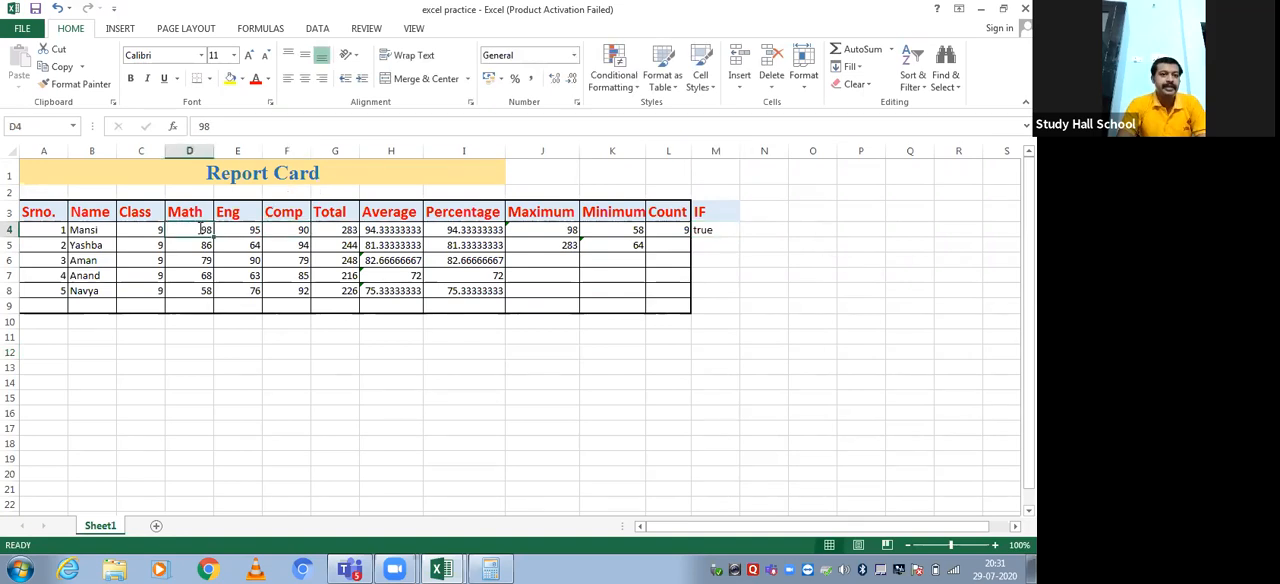
pyautogui.write('57')
pyautogui.click(732, 410)
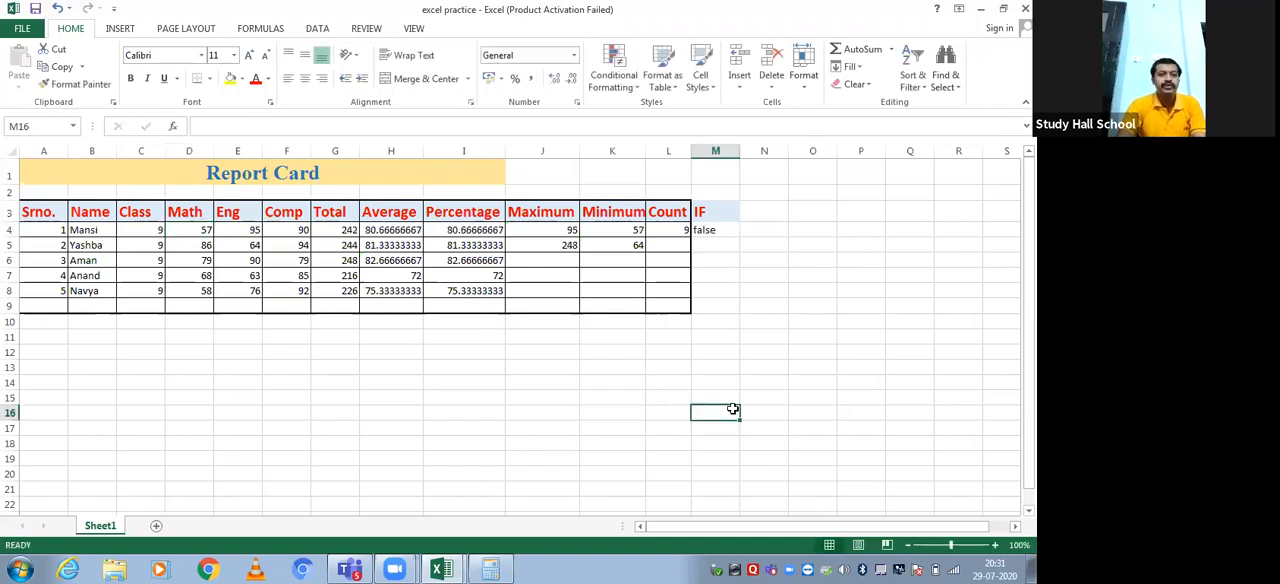
pyautogui.click(702, 230)
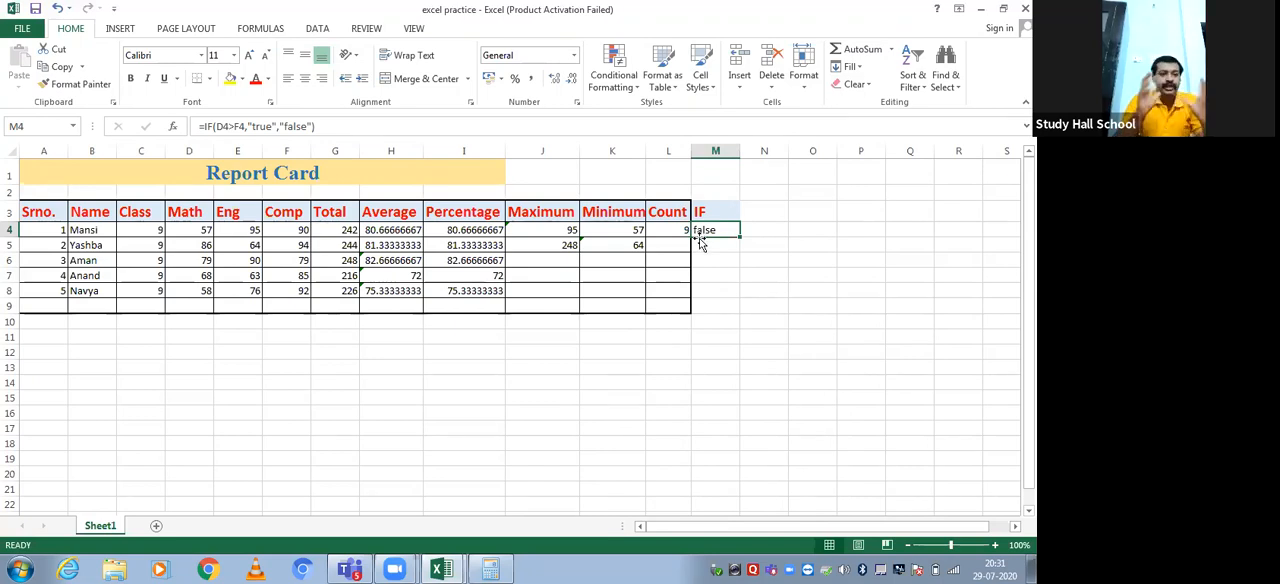
# Review the first student's Total, the Average column heading and the Count formula in L4
pyautogui.click(337, 229)
pyautogui.click(386, 215)
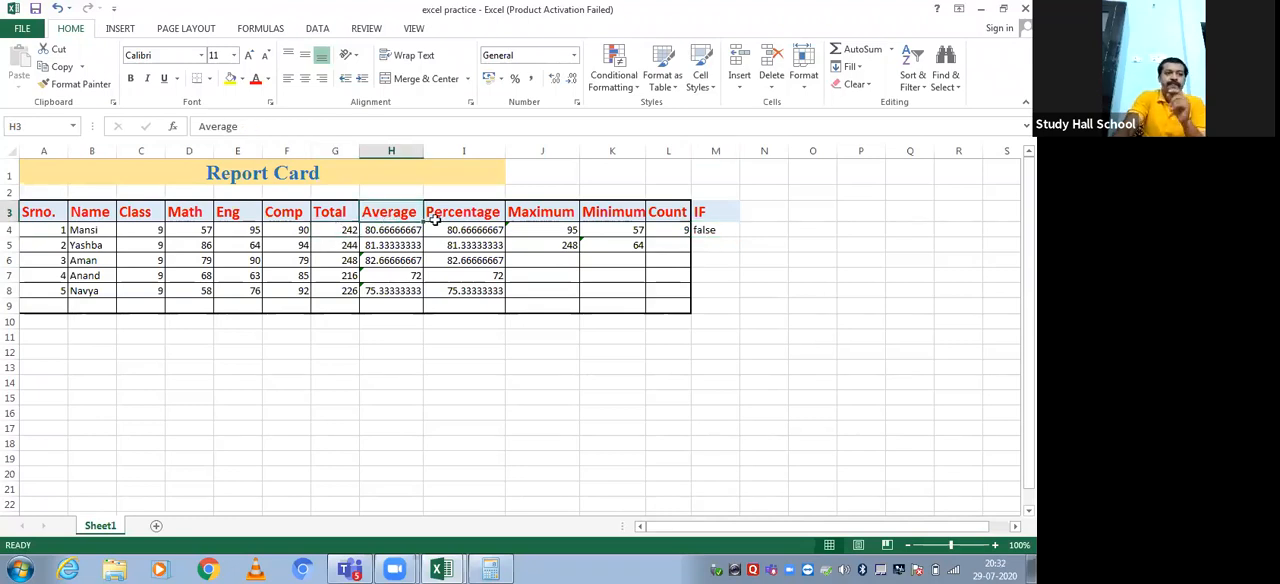
pyautogui.click(678, 231)
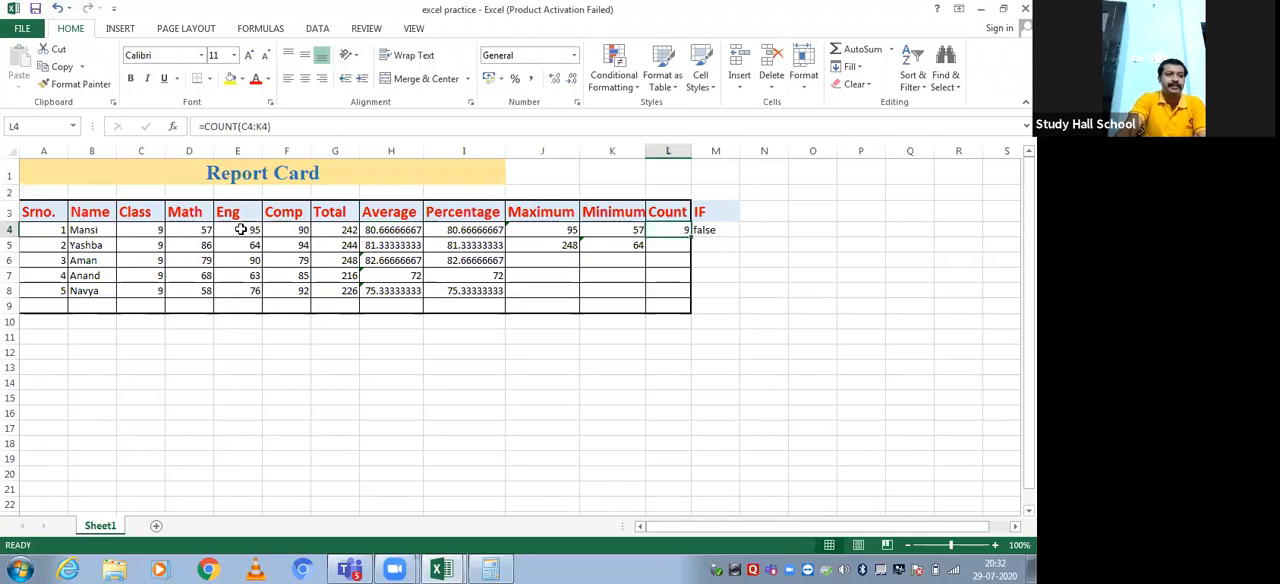
# Add up the five students' Eng marks in E9 with the formula =SUM(E4:E8) and check the summed range
pyautogui.moveTo(240, 229); pyautogui.dragTo(253, 303)
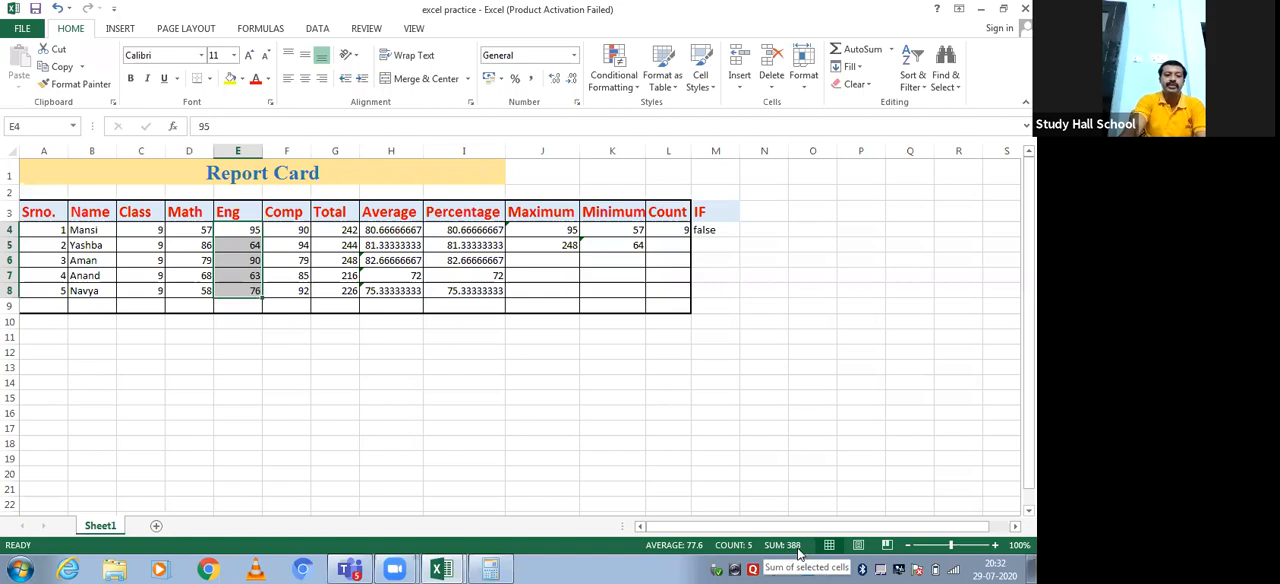
pyautogui.click(237, 305)
pyautogui.write('=')
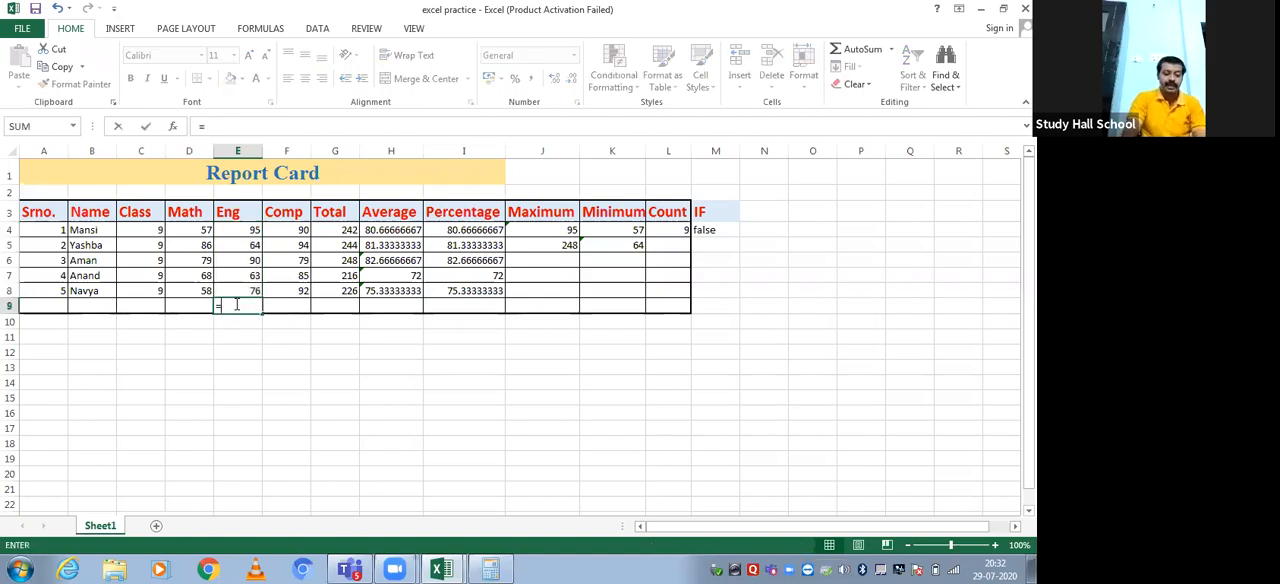
pyautogui.write('sum(')
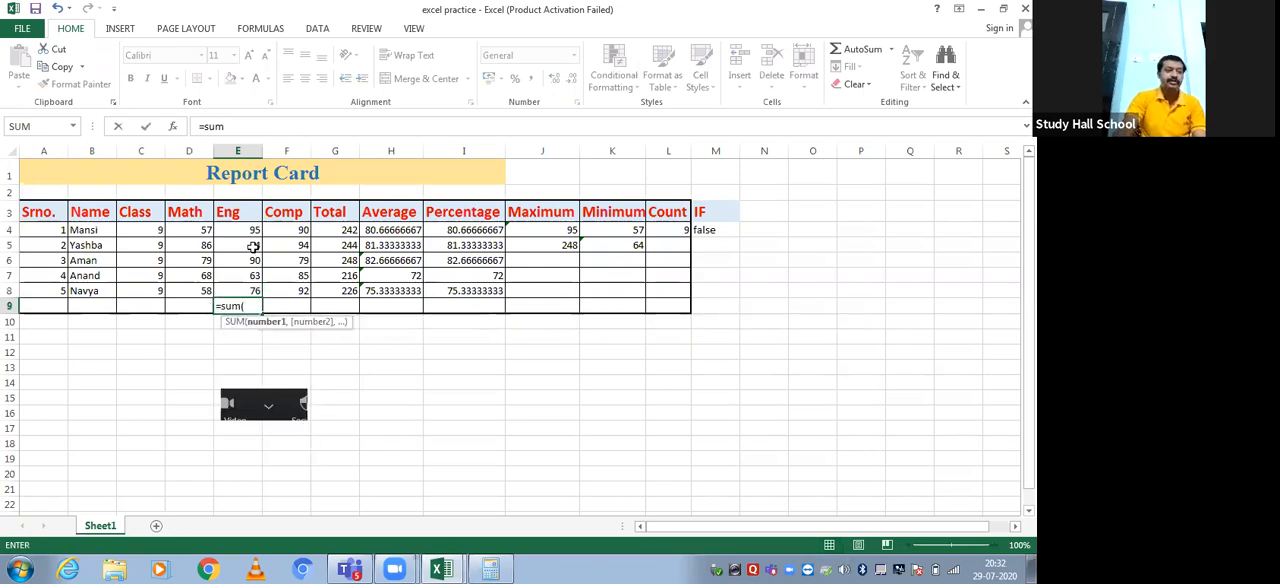
pyautogui.moveTo(251, 229); pyautogui.dragTo(241, 284)
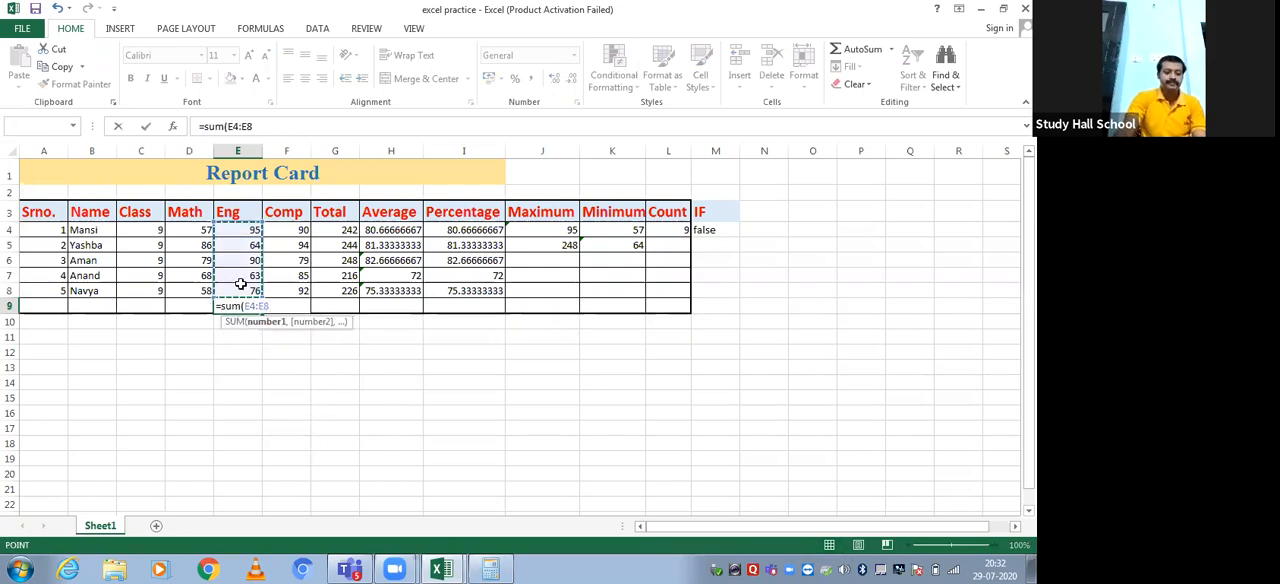
pyautogui.press('Return')
pyautogui.click(233, 306)
pyautogui.moveTo(252, 230); pyautogui.dragTo(245, 292)
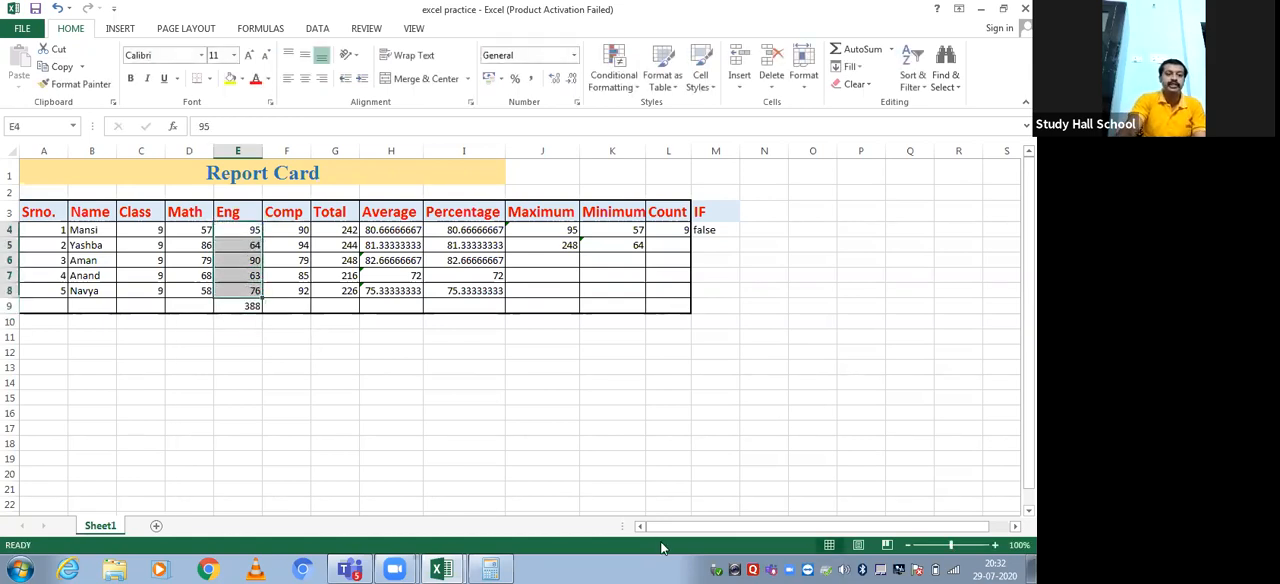